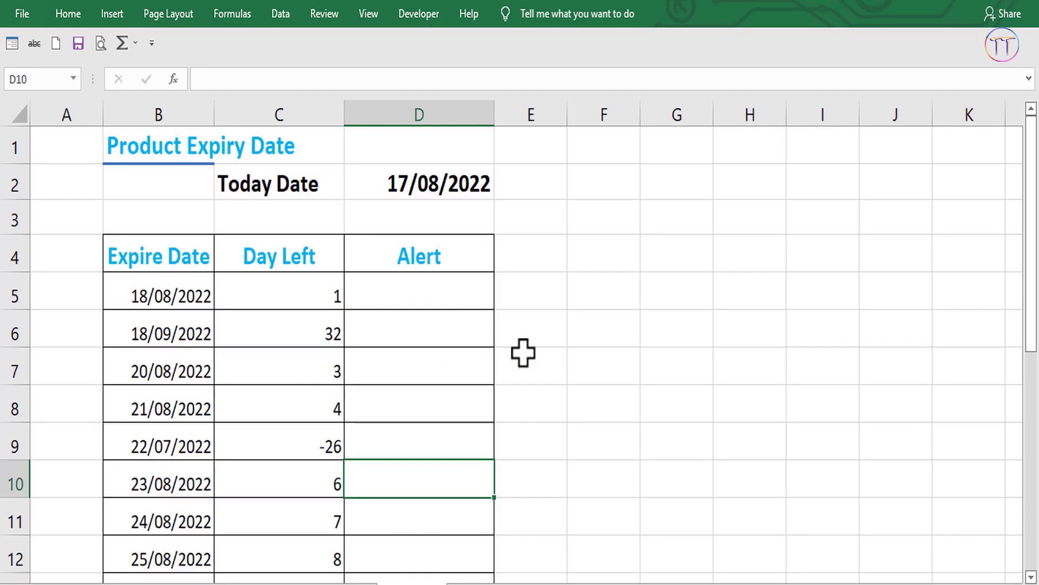
Select the Day Left results in C5:C23 and clear them, leaving only the heading.
key("Up")
key("Up")
key("Up")
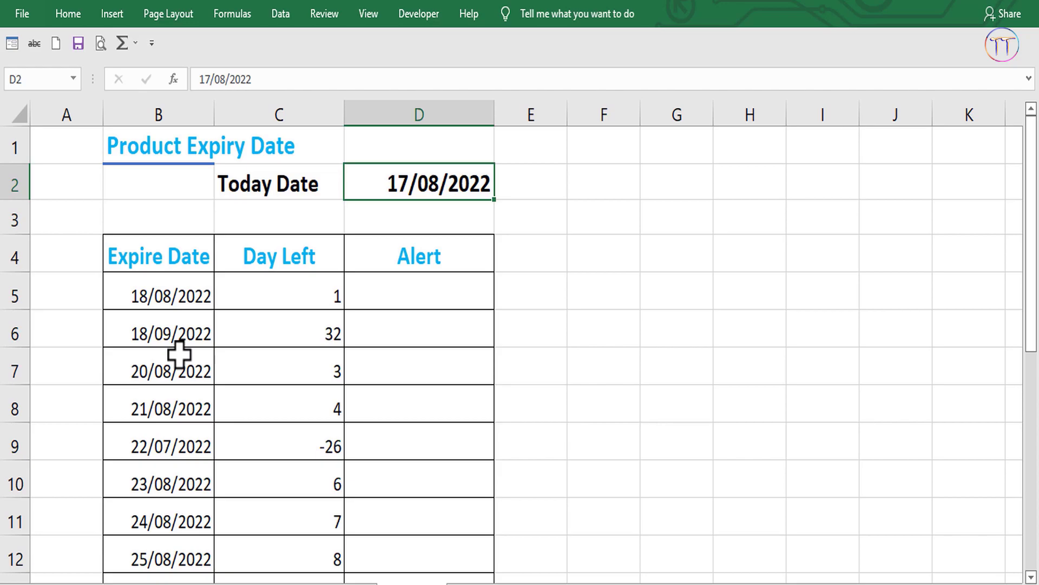
left_click_drag(279, 296, 284, 564)
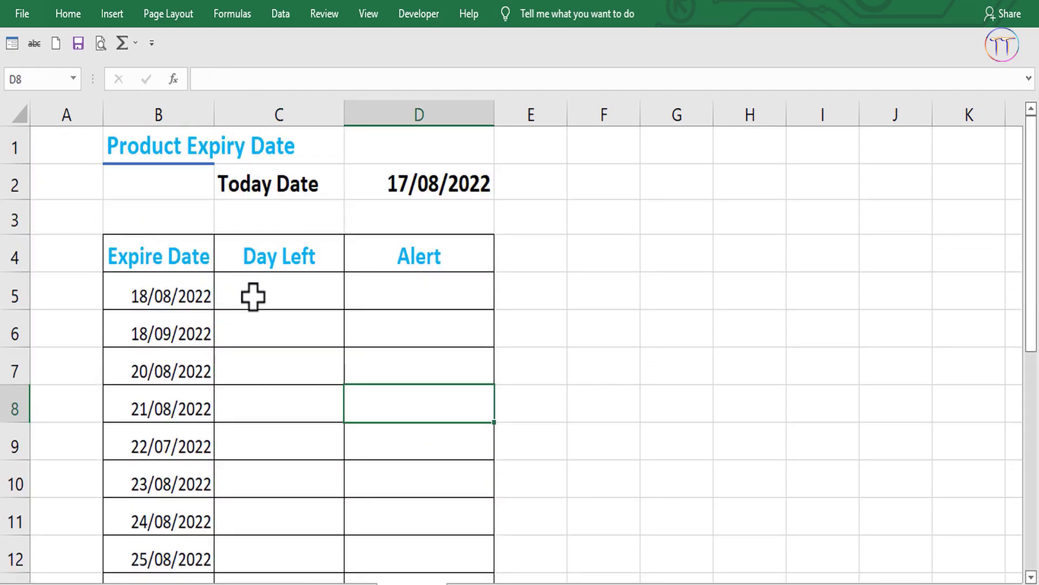
Replace D2 with a fixed today's date, 17/08/2022, using Ctrl+;.
left_click(389, 281)
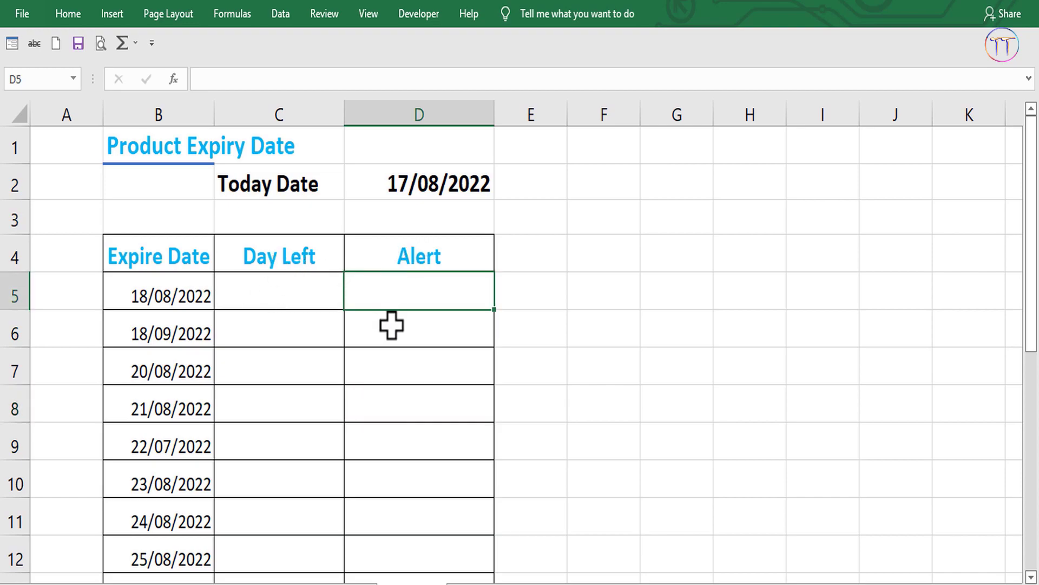
left_click(278, 294)
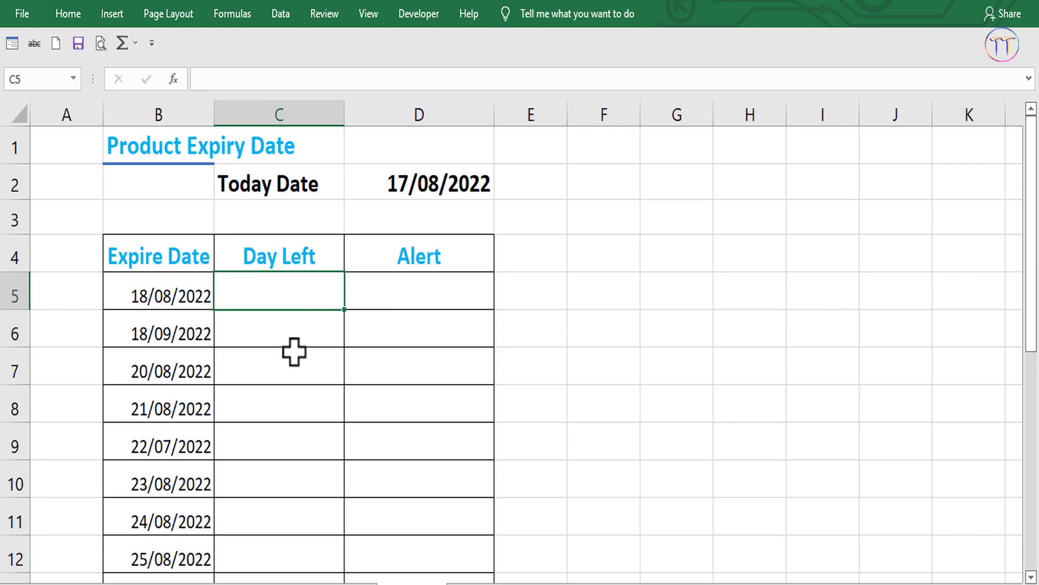
left_click(403, 187)
key("Delete")
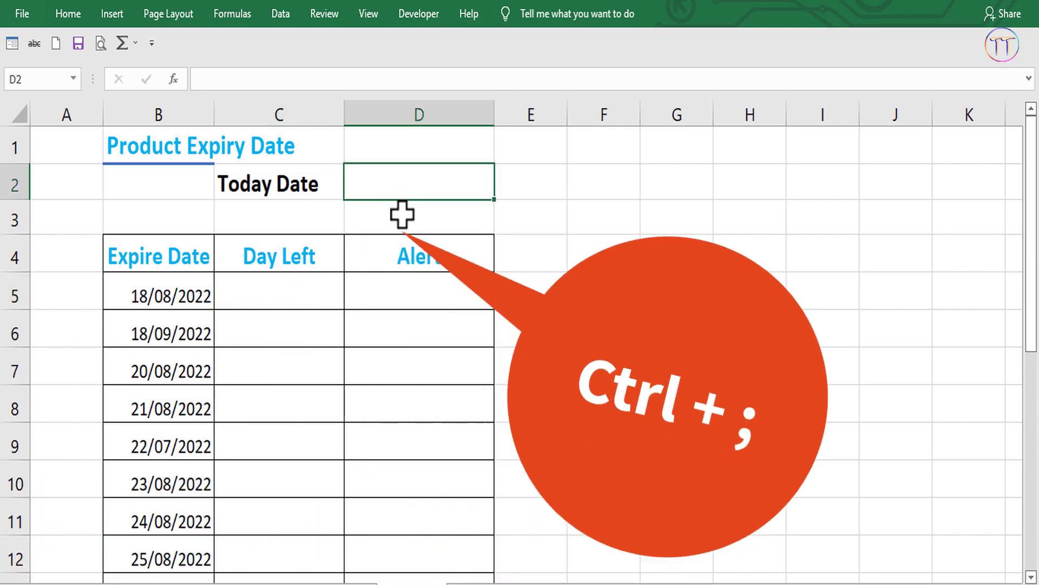
key("ctrl+semicolon")
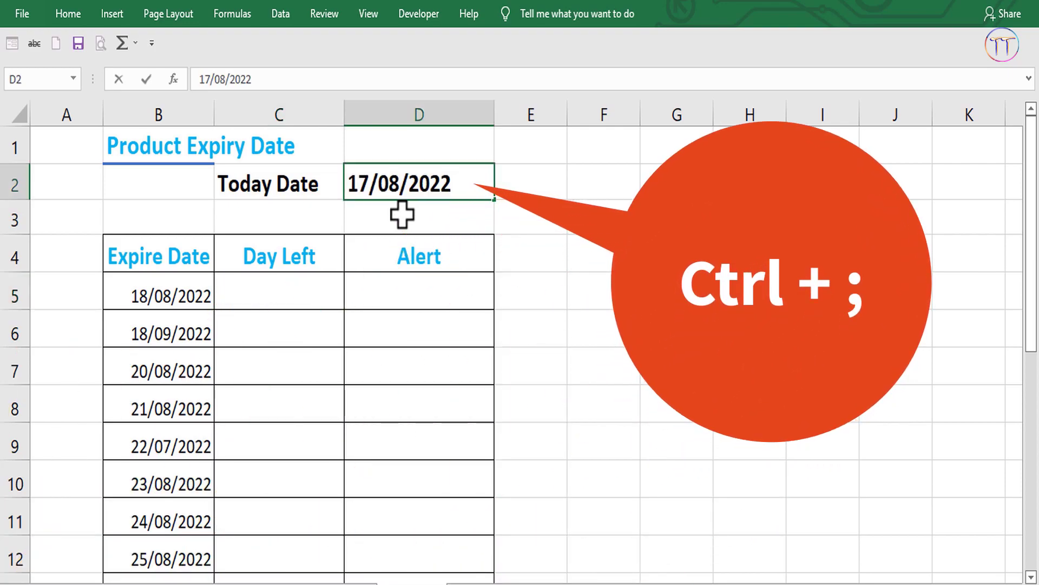
left_click(406, 261)
left_click(413, 193)
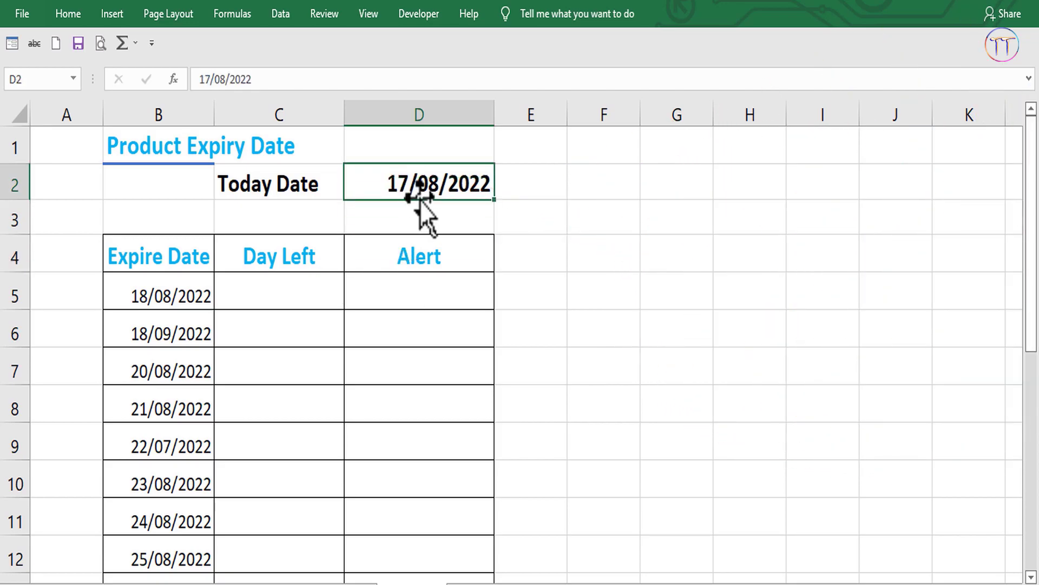
left_click(274, 294)
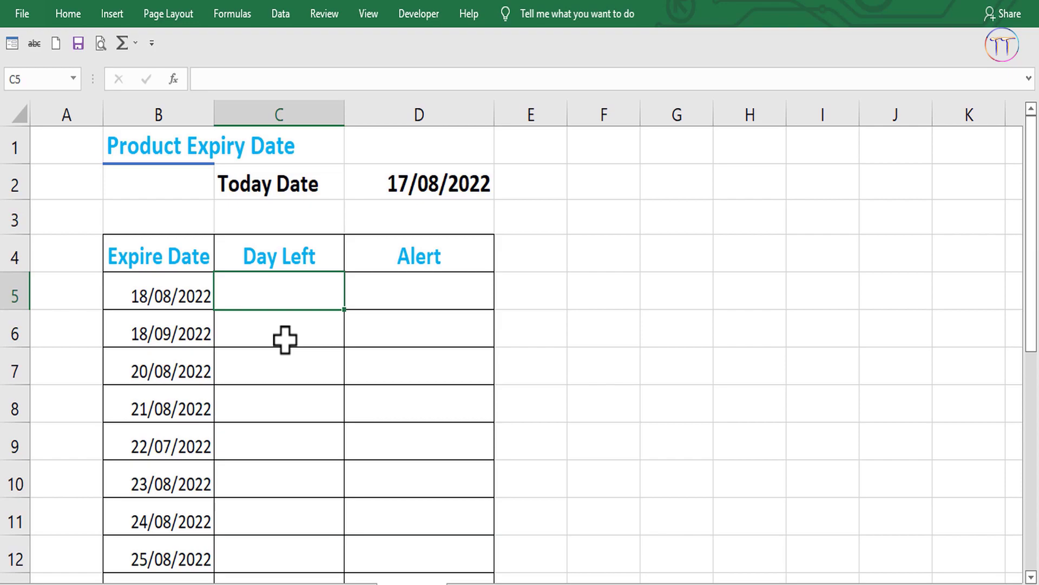
Enter =B5-$D$2 in C5, with D2 locked as an absolute reference.
type("=")
key("Left")
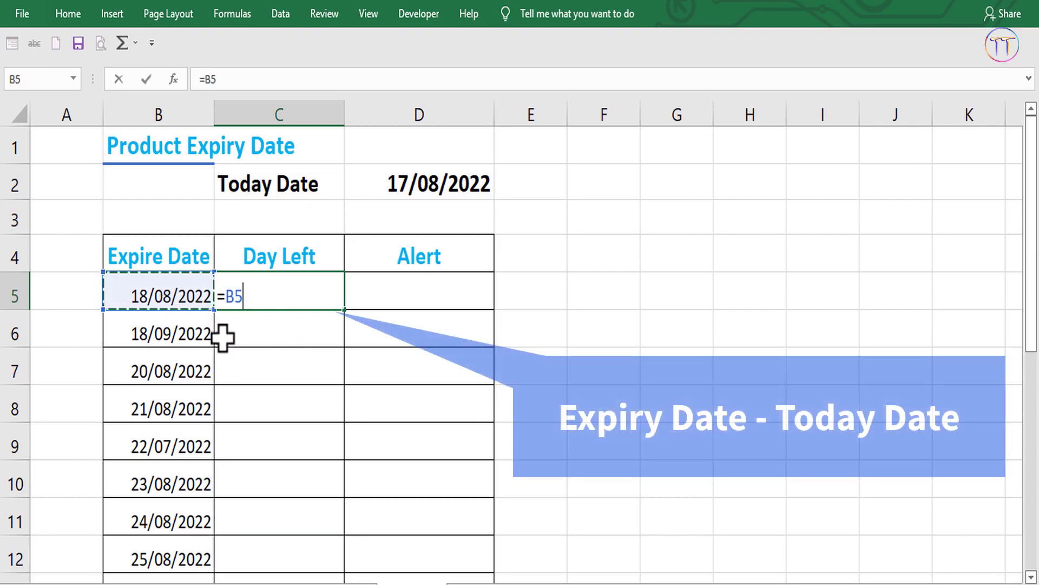
type("-")
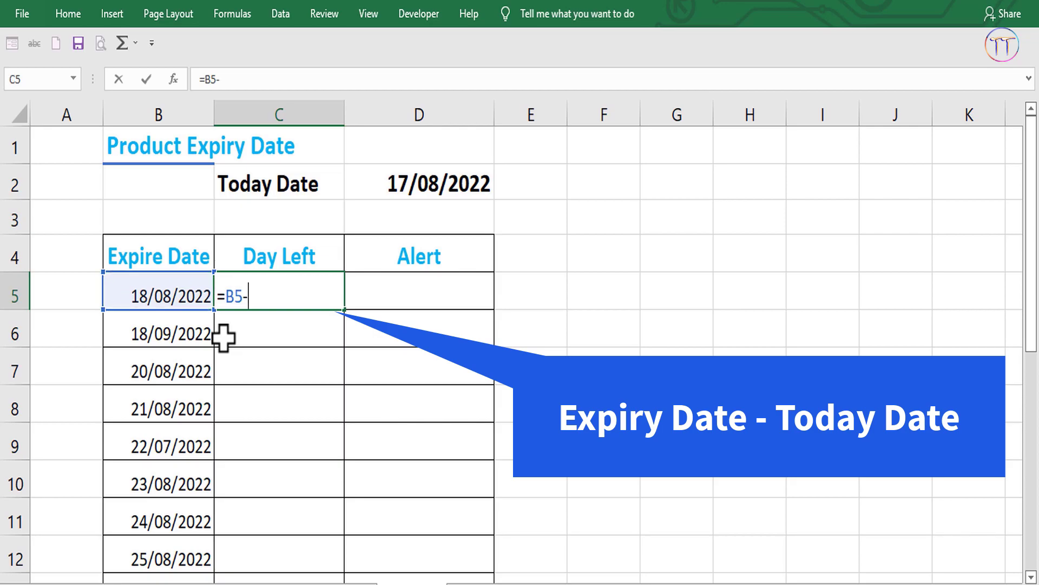
left_click(454, 191)
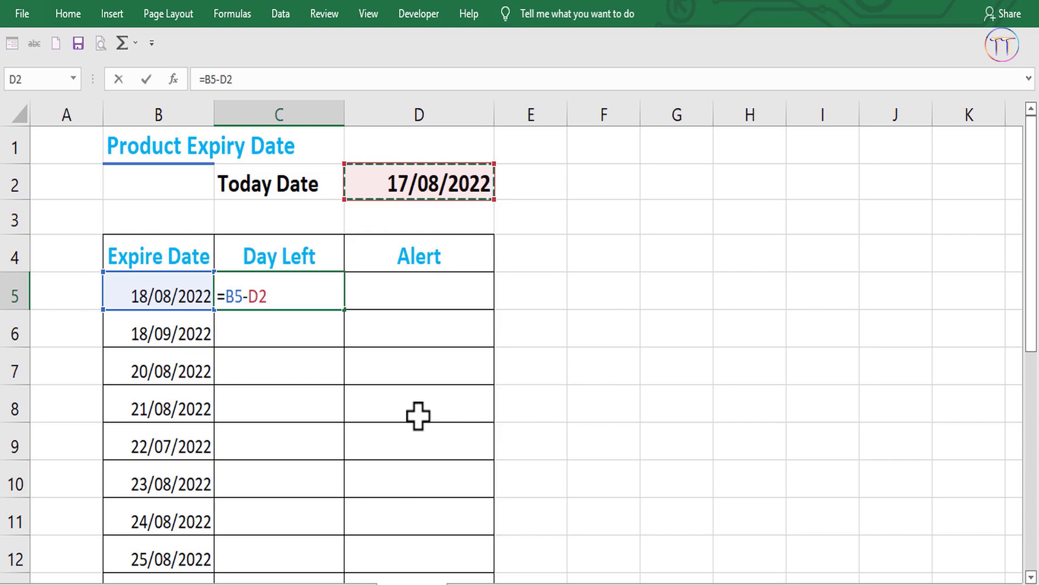
key("F4")
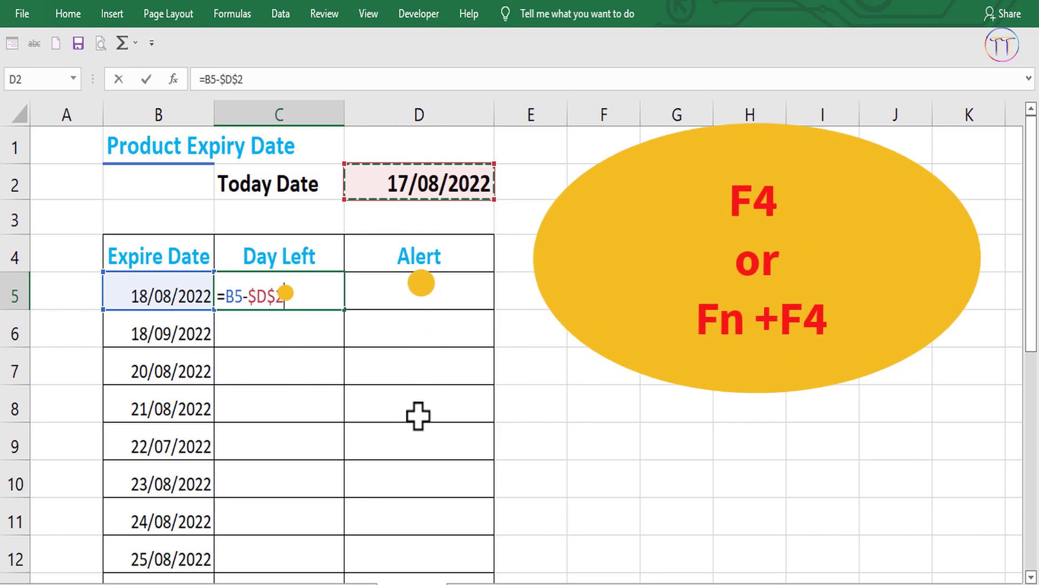
key("Return")
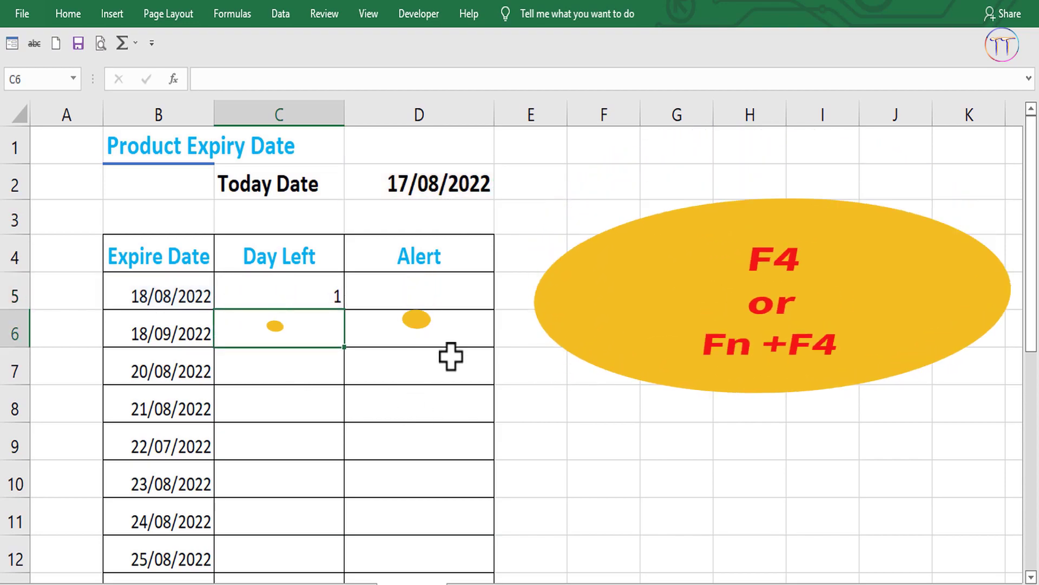
Fill the Day Left formula from C5 down to C23.
left_click(332, 284)
scroll(330, 316, "down", 1)
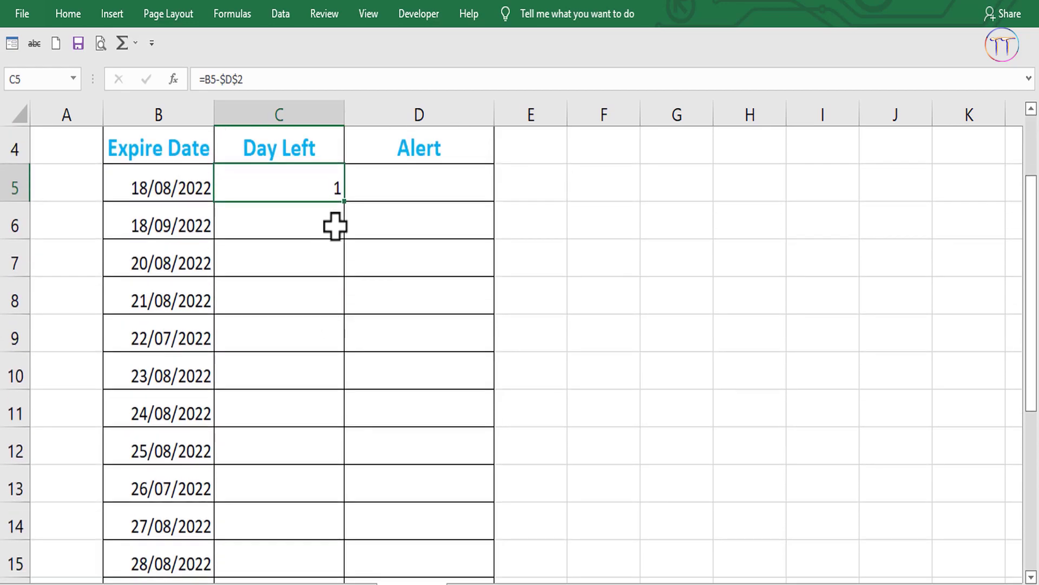
left_click_drag(348, 204, 318, 535)
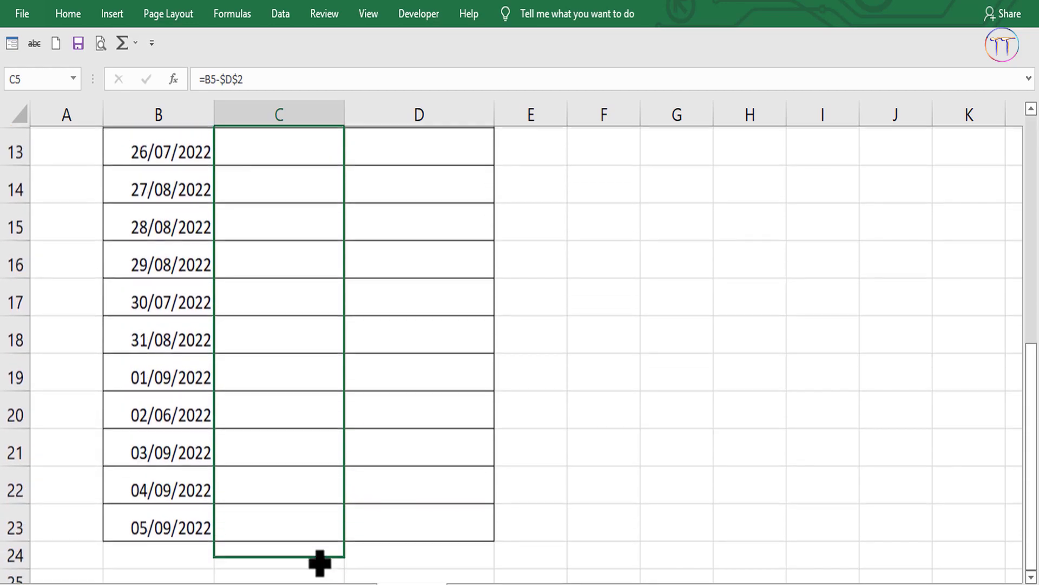
left_click(429, 360)
scroll(427, 368, "up", 4)
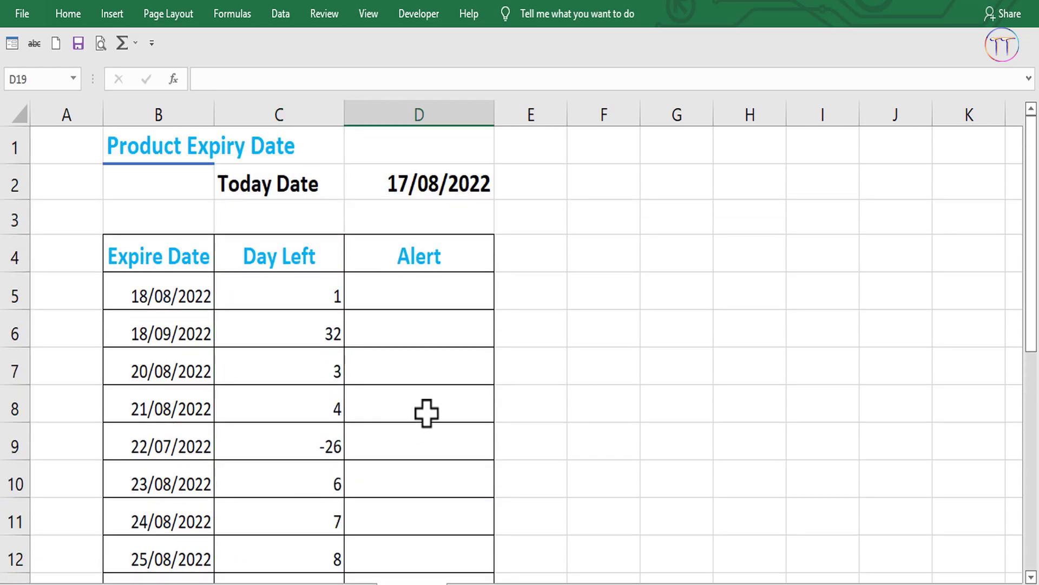
Enter =IF(C5<0,"EXPIRED",IF(C5<=10,"EXPIRE SOON","ON-TIME")) in D5.
left_click(375, 285)
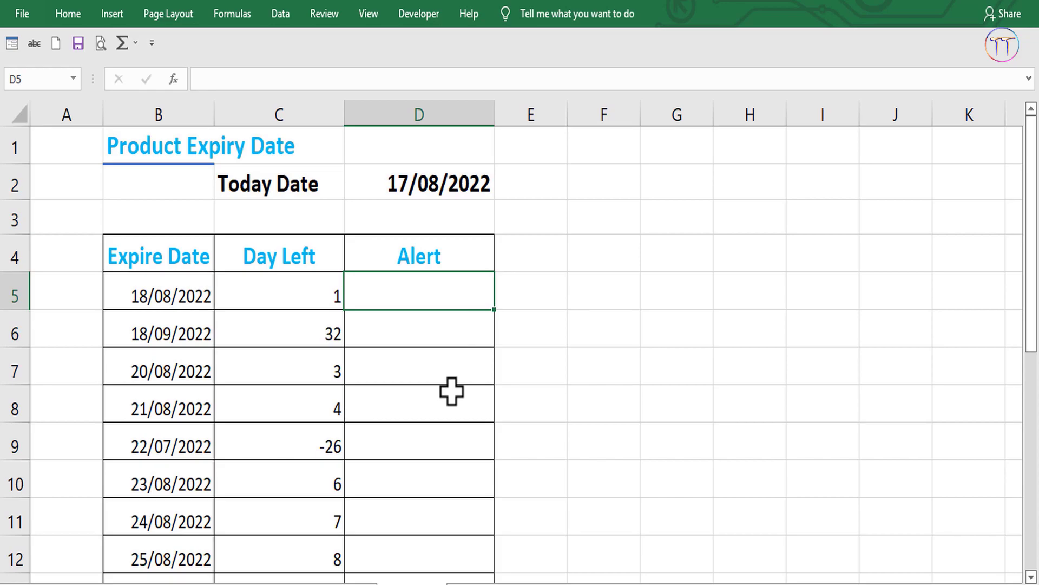
type("=")
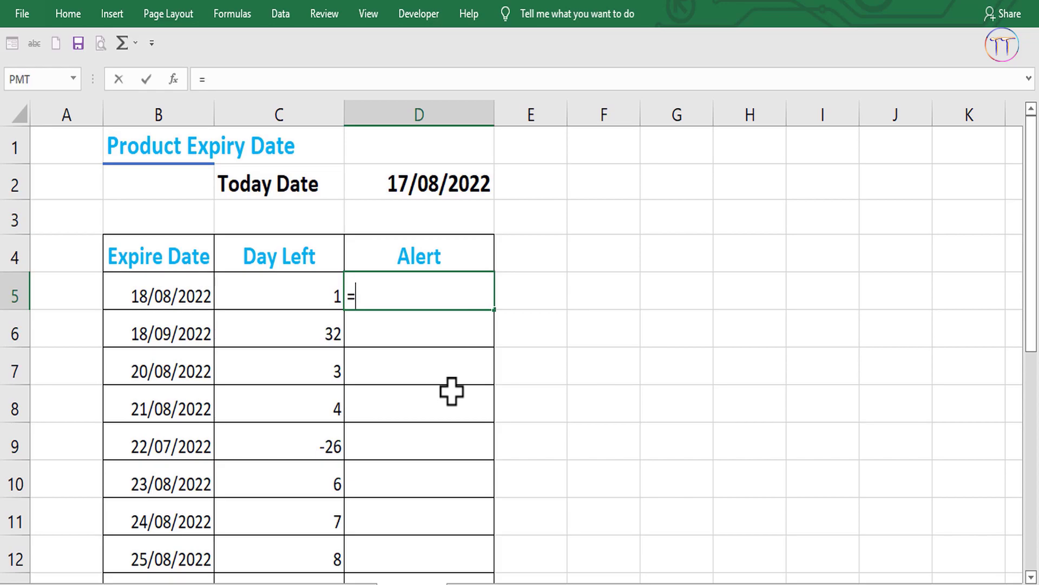
type("if(")
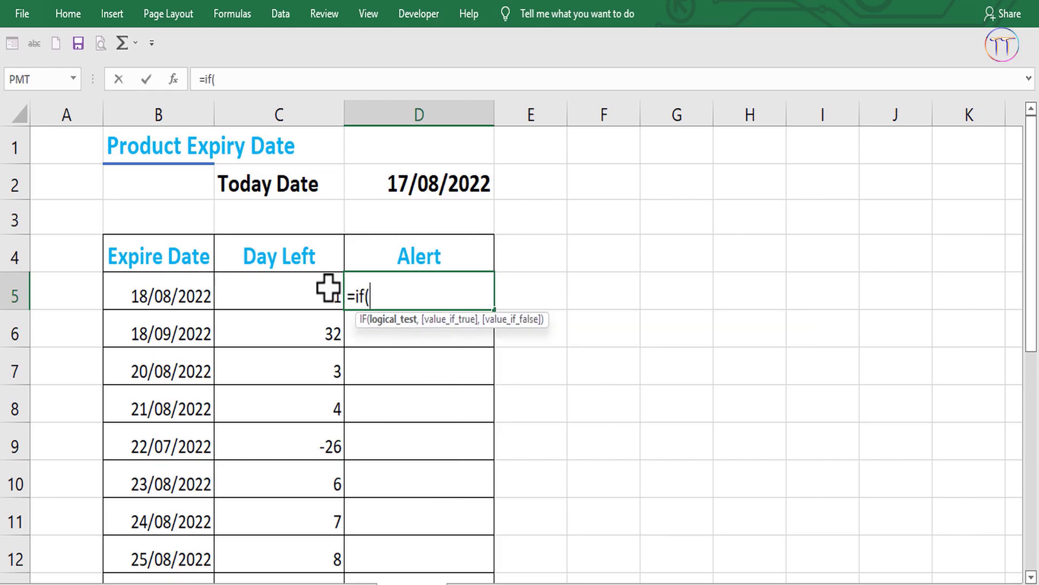
left_click(285, 282)
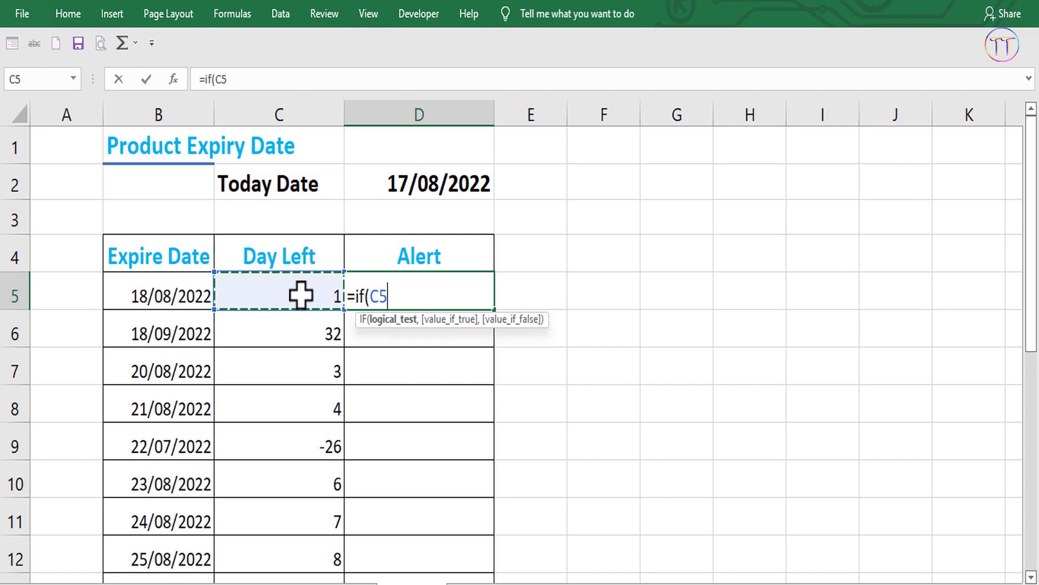
type("<")
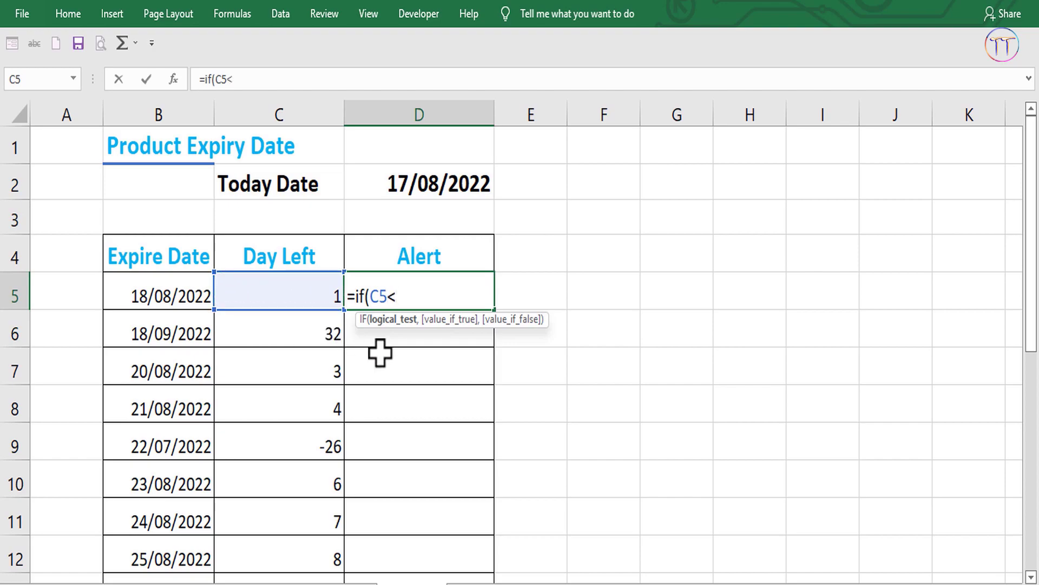
type("0,")
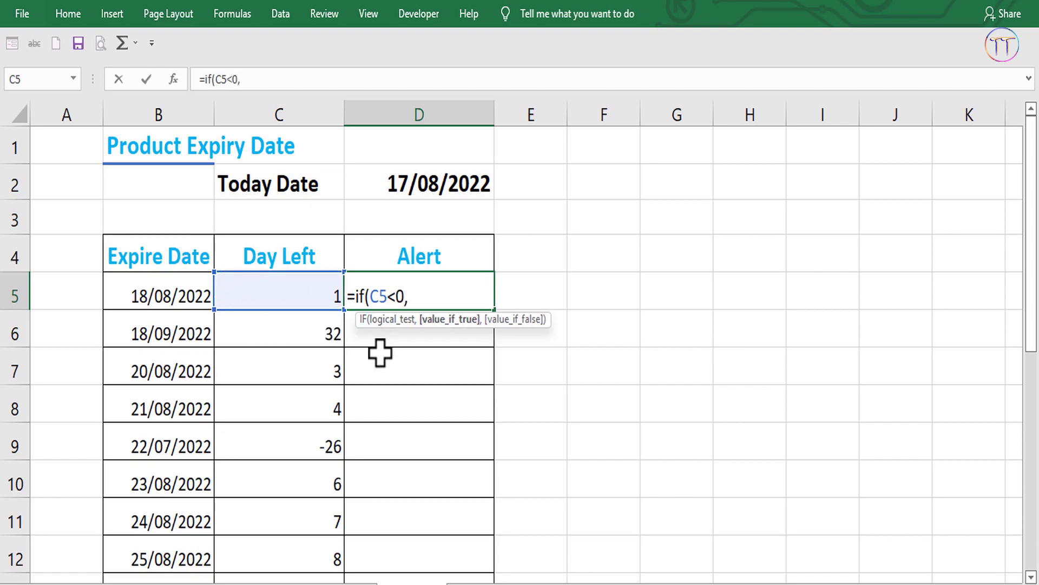
type("\"EXPI")
type("RED\"")
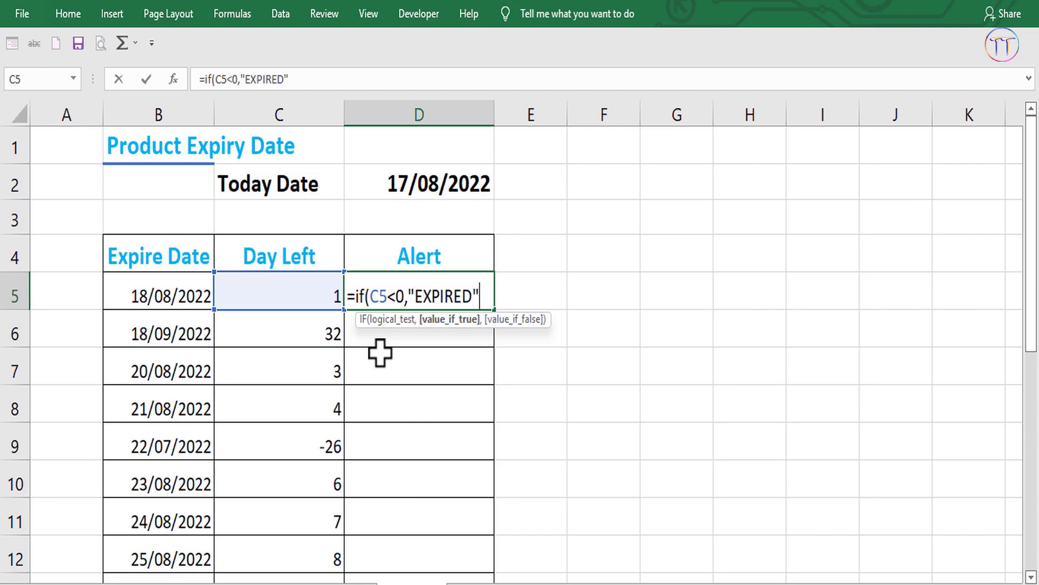
type(",")
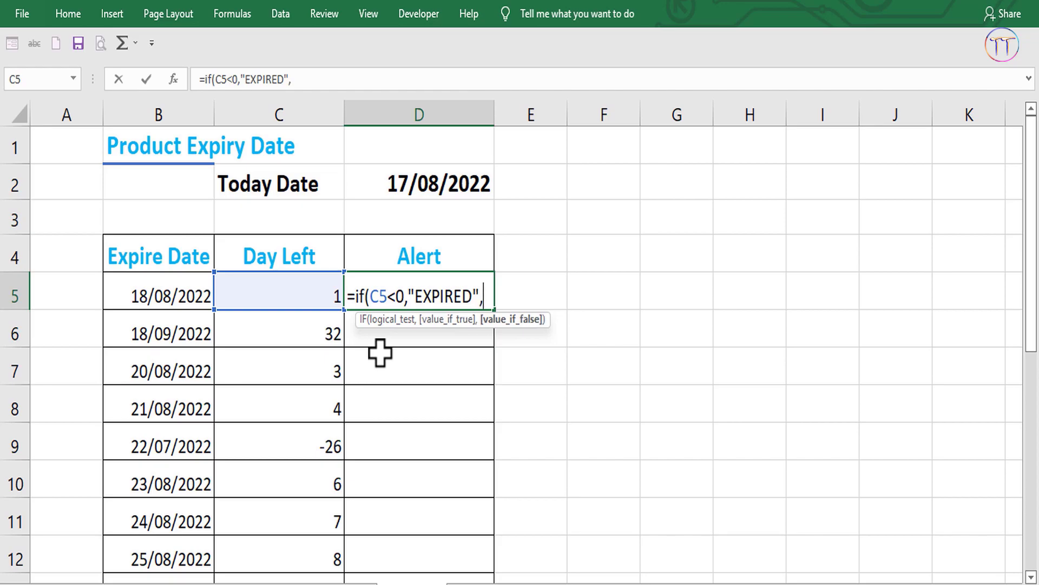
type("if(")
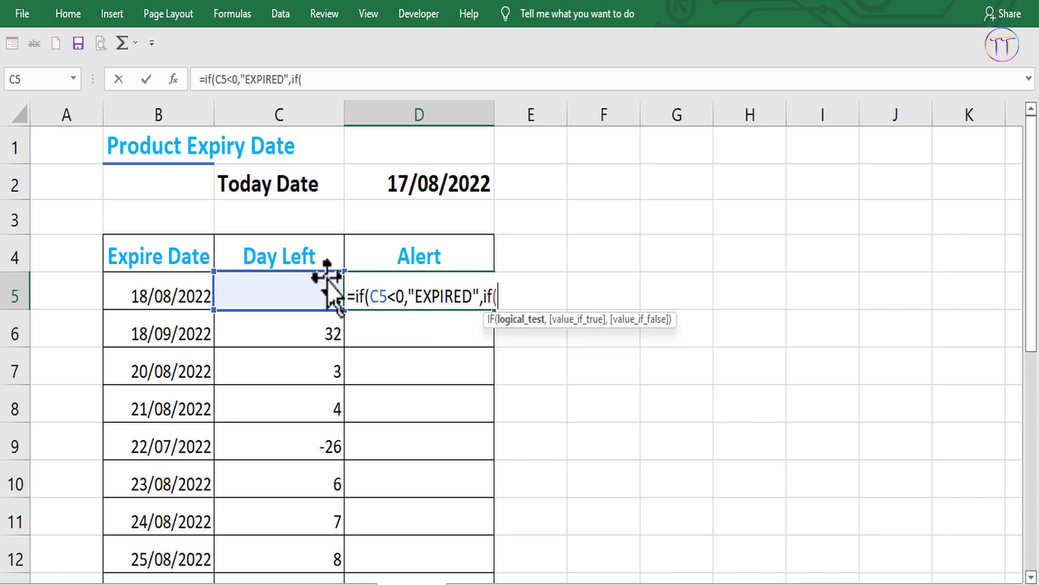
left_click(309, 290)
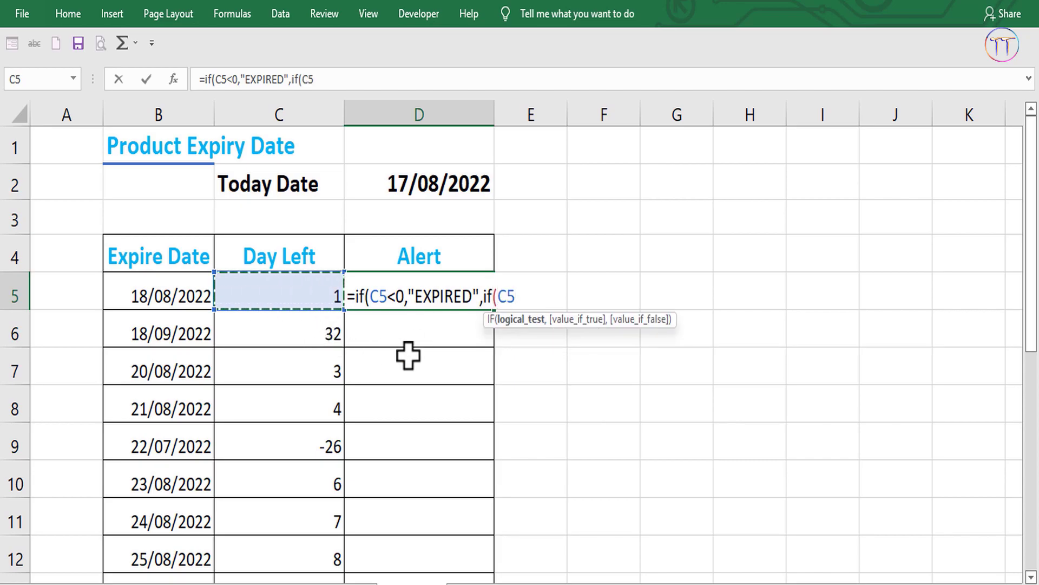
type("<=")
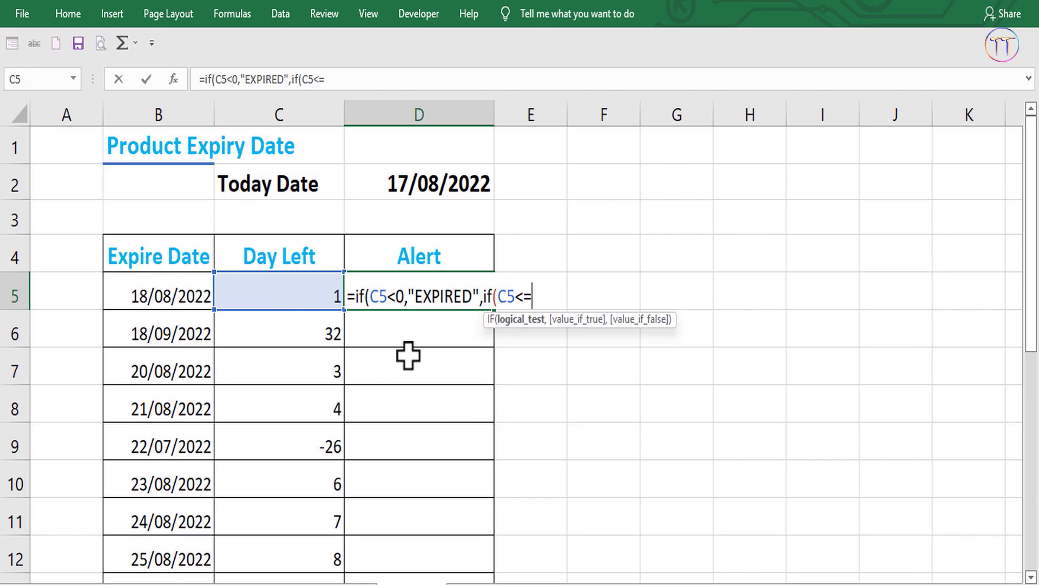
type("10")
key("BackSpace")
type(",\"EX")
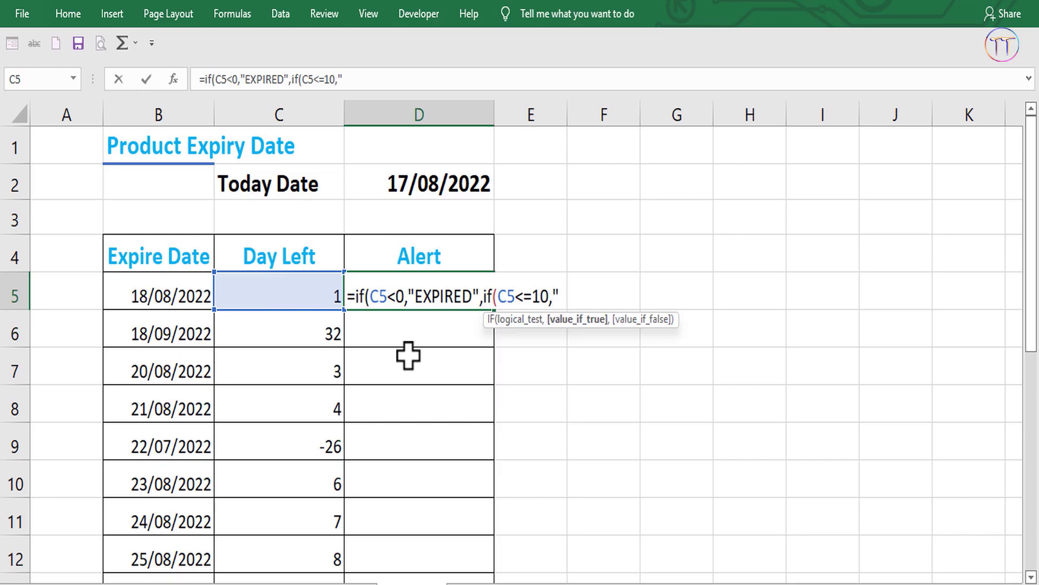
type("PIRE ")
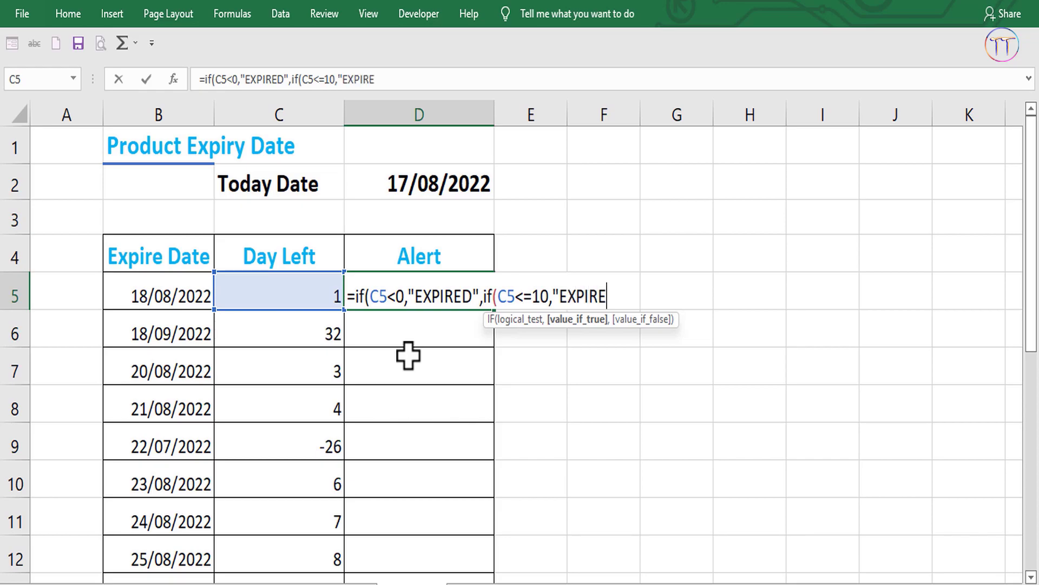
type("SOO")
type("N\",\"")
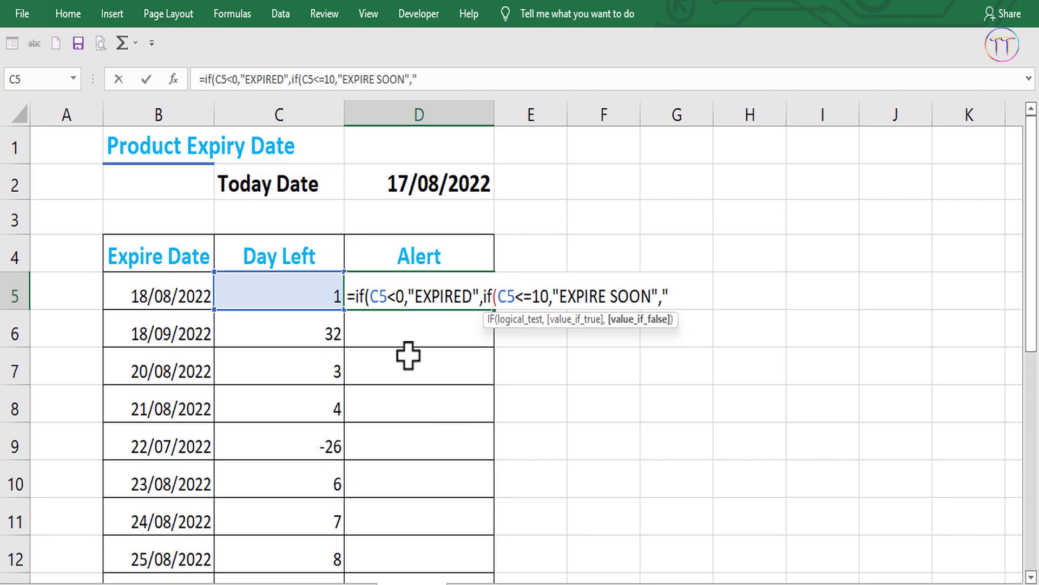
type("O")
type("N-T")
type("IME\"")
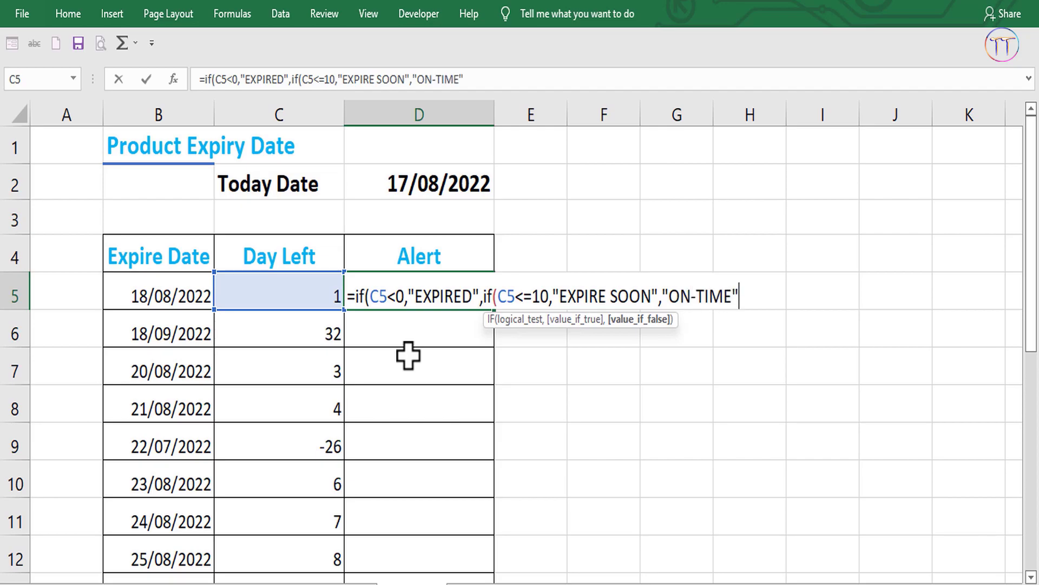
type(")")
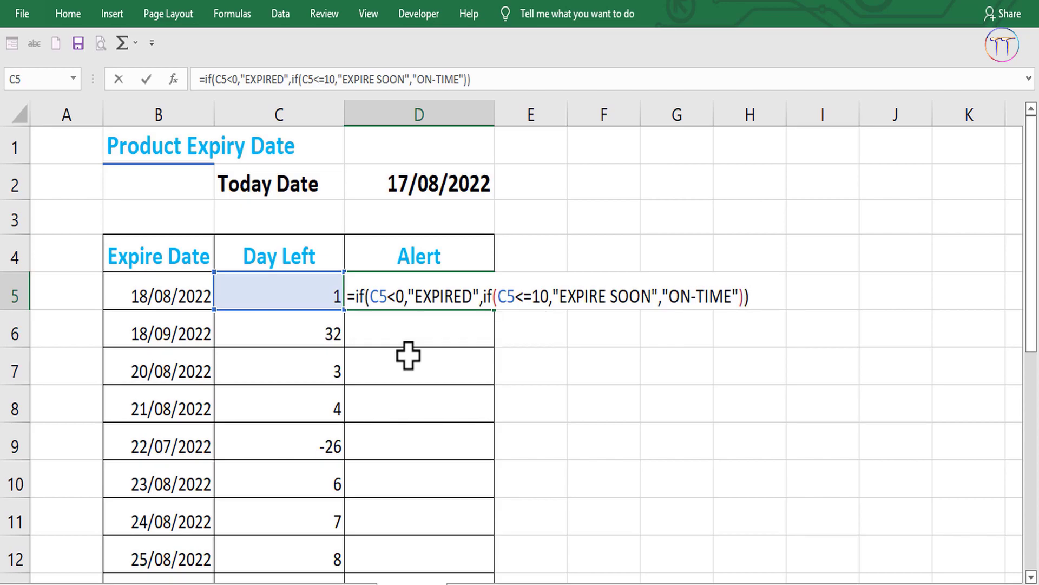
key("Return")
Fill the Alert formula from D5 down the Alert column.
left_click(454, 379)
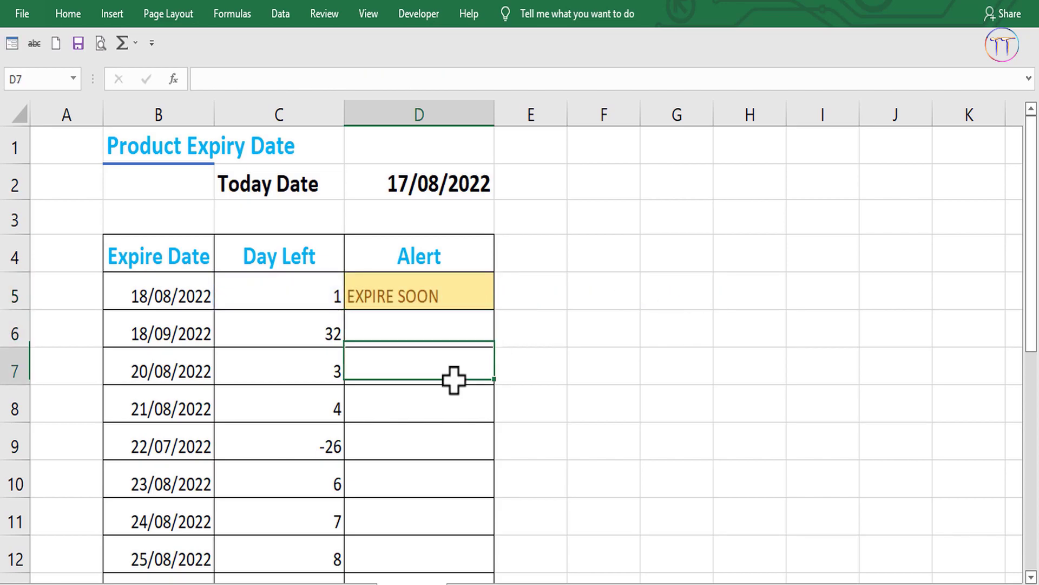
left_click(479, 304)
mouse_move(494, 310)
left_mouse_down()
mouse_move(487, 563)
mouse_move(451, 522)
left_mouse_up()
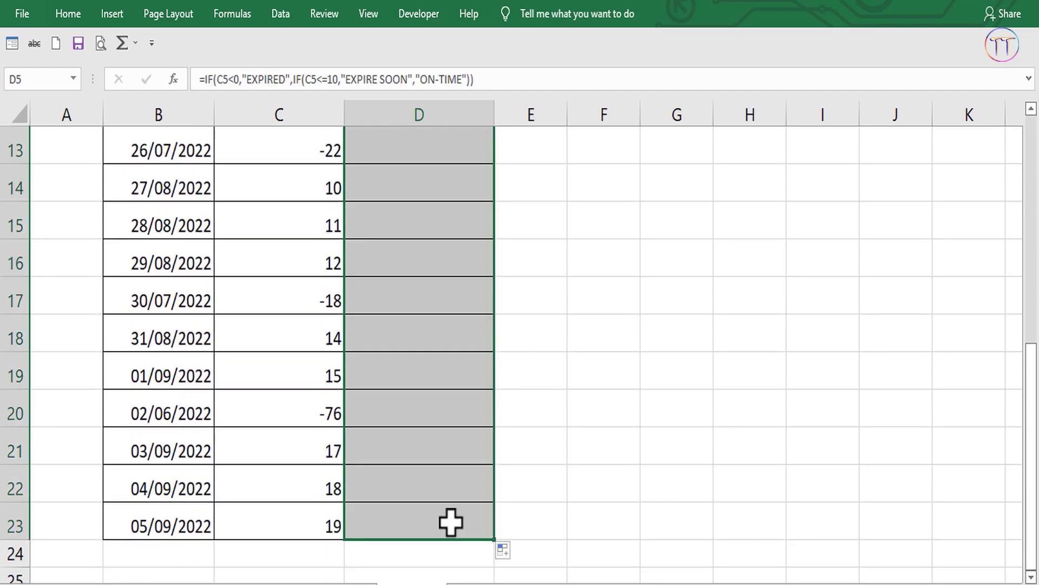
scroll(488, 390, "up", 4)
left_click(558, 378)
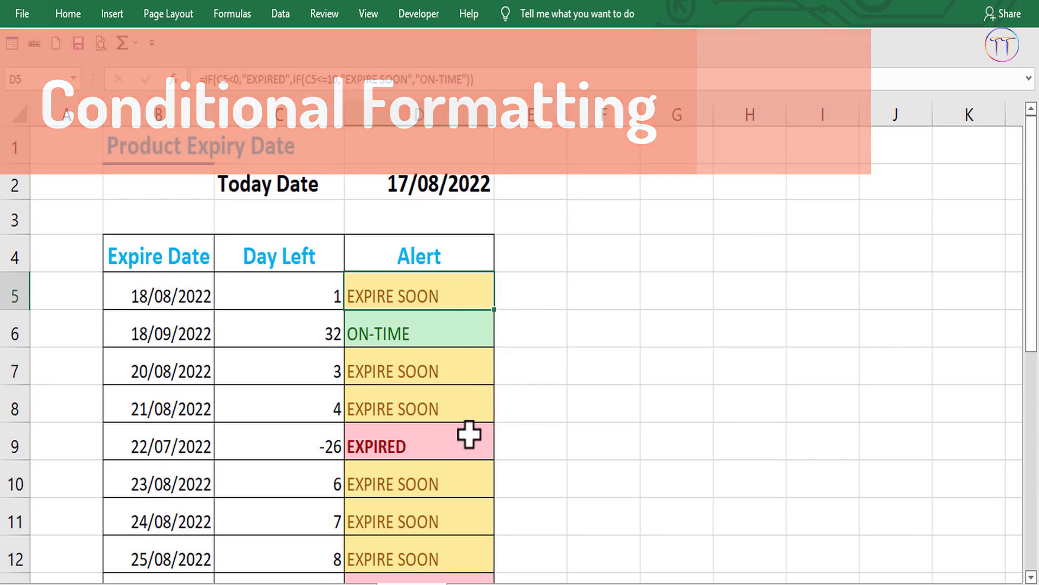
Add a Text That Contains rule matching $D$5 with Yellow Fill with Dark Yellow Text, then fill down.
scroll(464, 390, "down", 2)
scroll(464, 390, "up", 2)
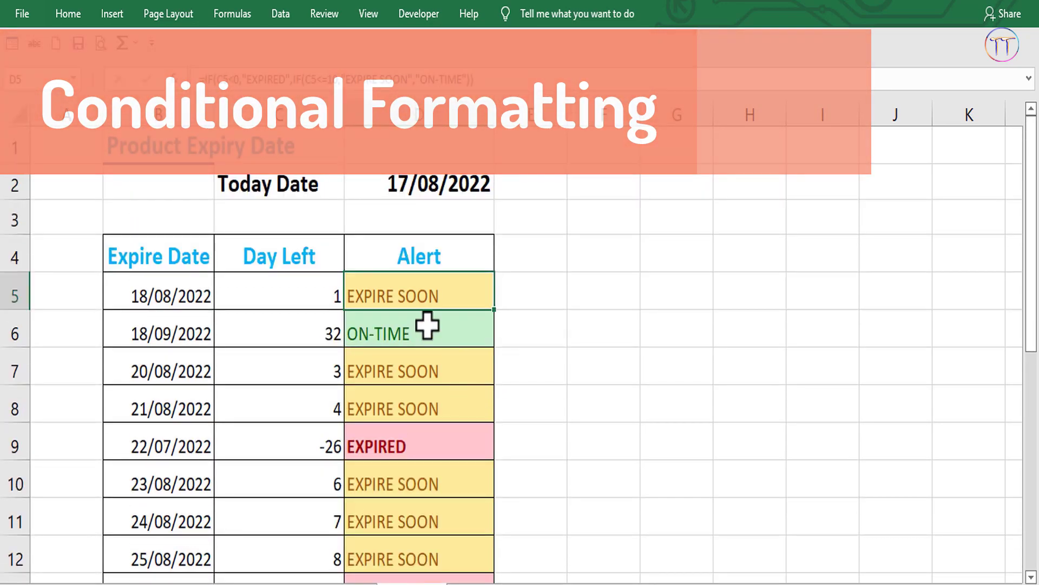
left_click_drag(423, 293, 420, 389)
left_click(408, 298)
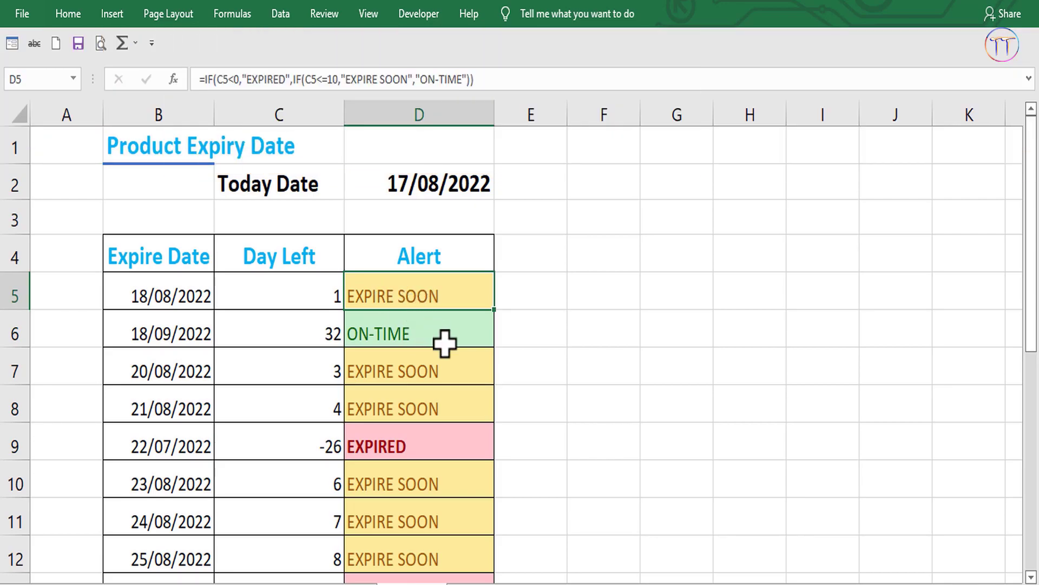
left_click(67, 13)
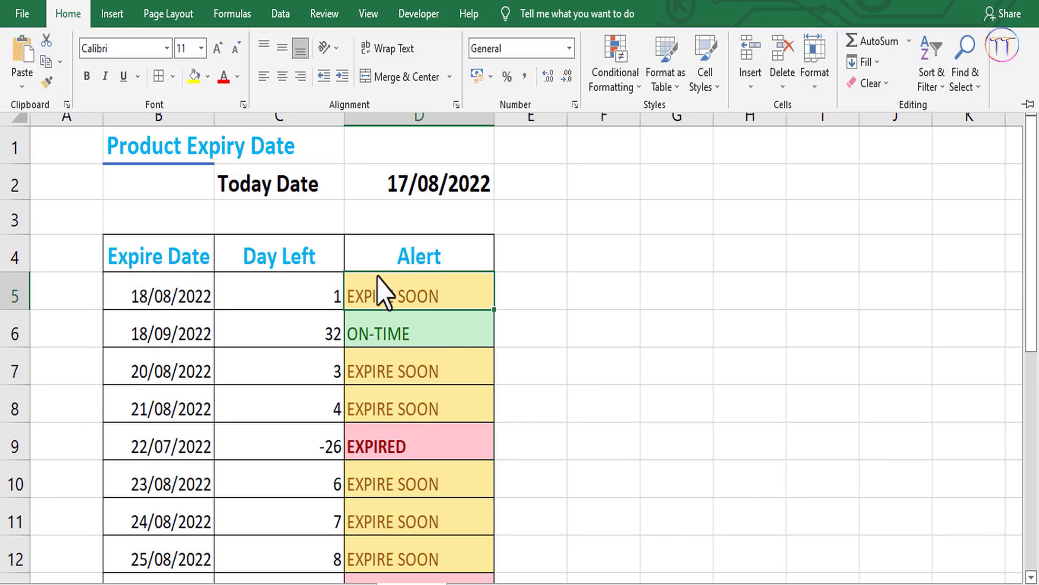
left_click(617, 89)
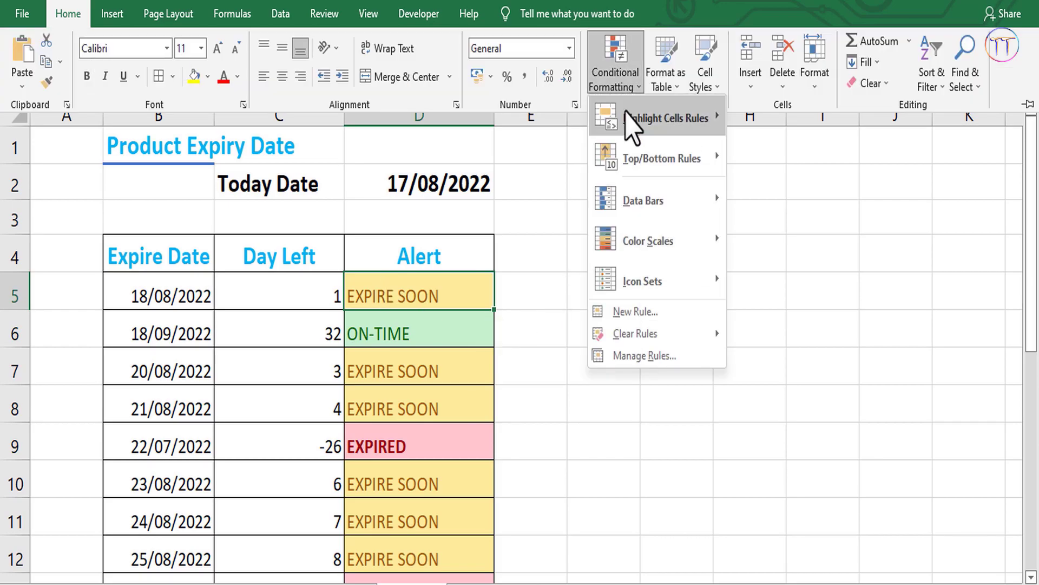
mouse_move(661, 119)
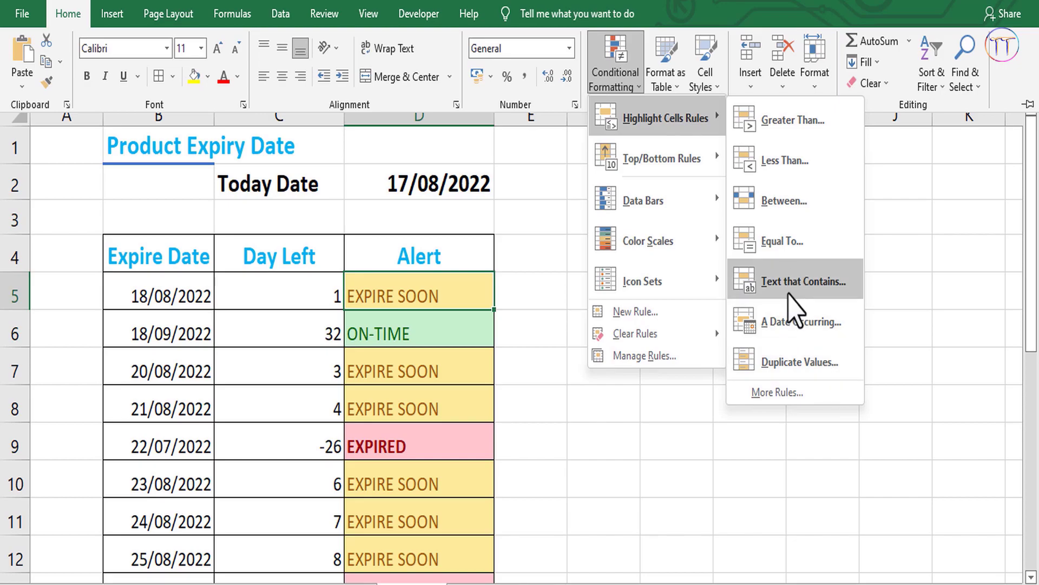
left_click(790, 284)
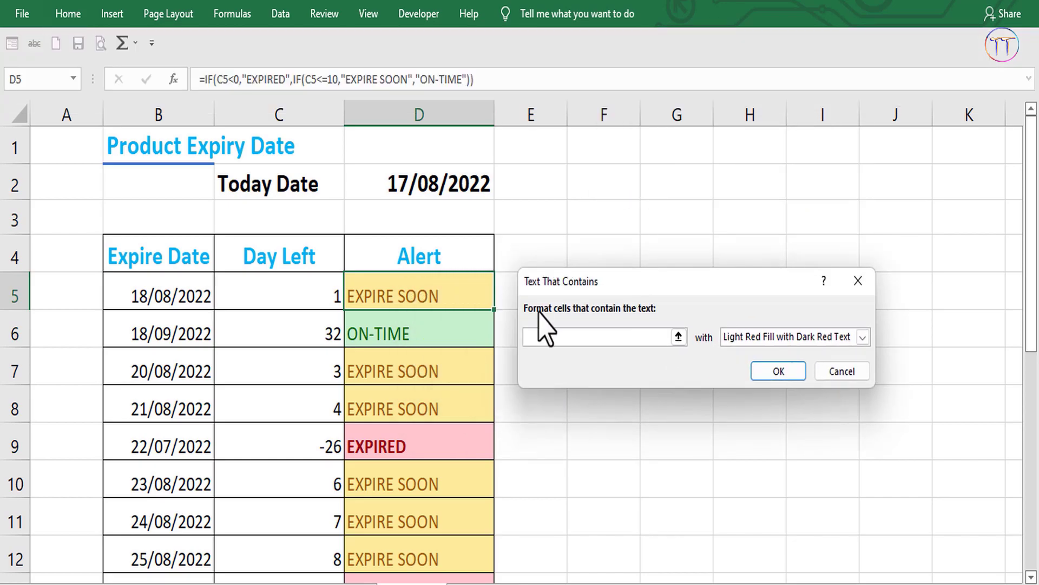
left_click(399, 306)
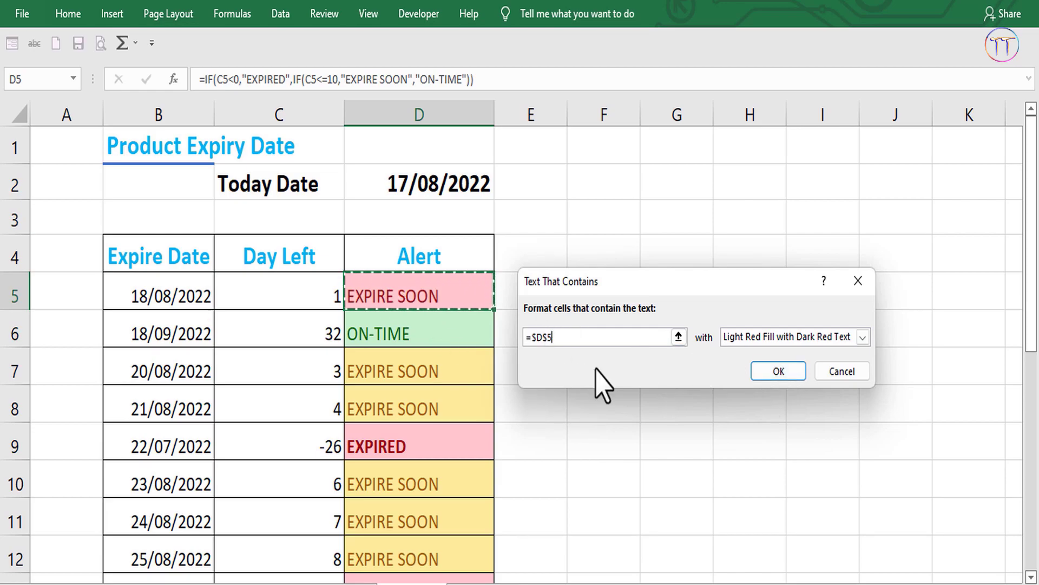
left_click(763, 338)
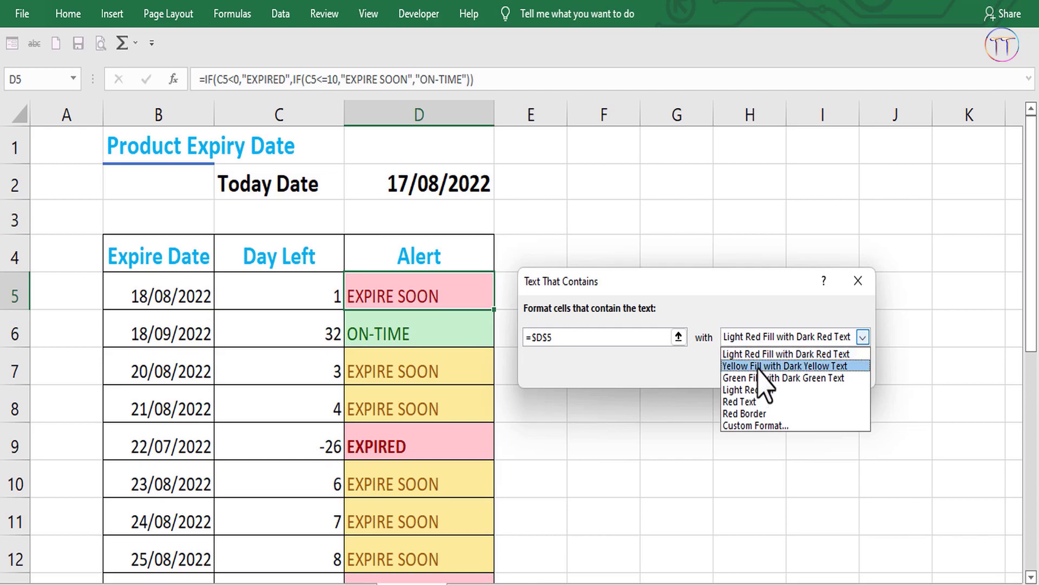
left_click(760, 366)
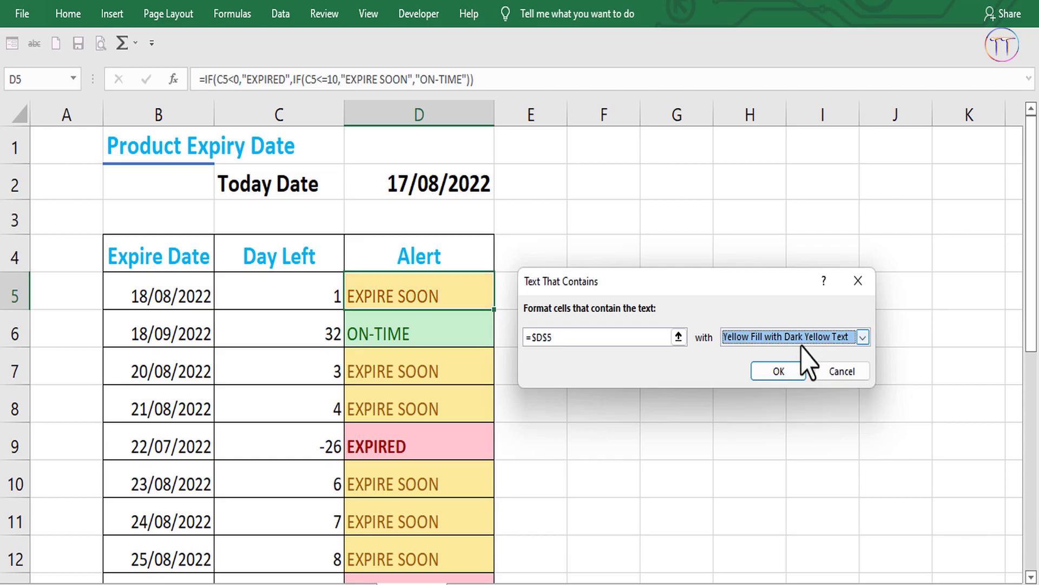
left_click(778, 372)
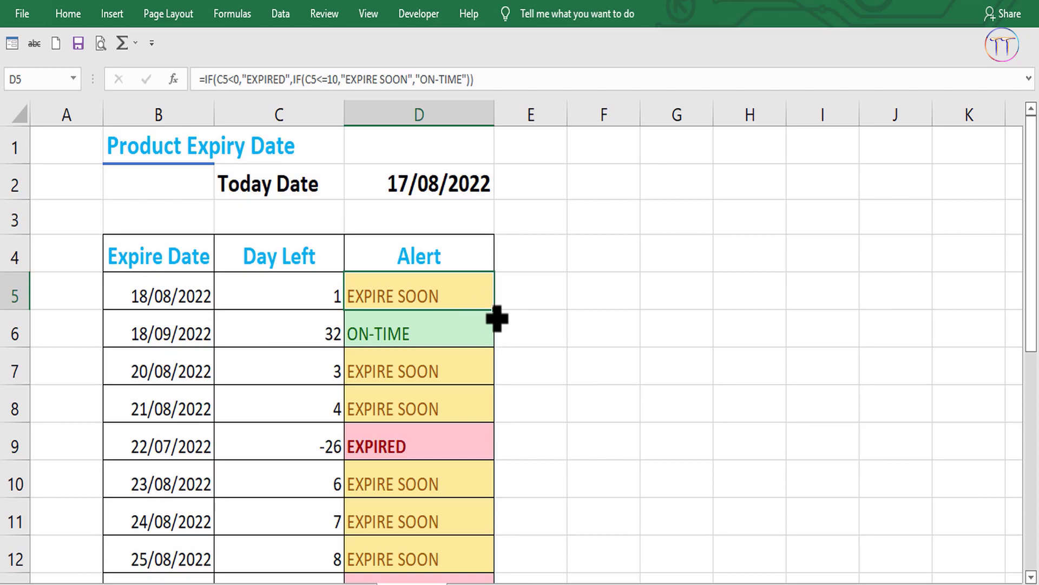
mouse_move(497, 319)
left_mouse_down()
mouse_move(447, 578)
mouse_move(440, 533)
left_mouse_up()
Add a Text That Contains rule matching $D$6 (ON-TIME) with Green Fill with Dark Green Text.
left_click(456, 379)
scroll(455, 377, "up", 4)
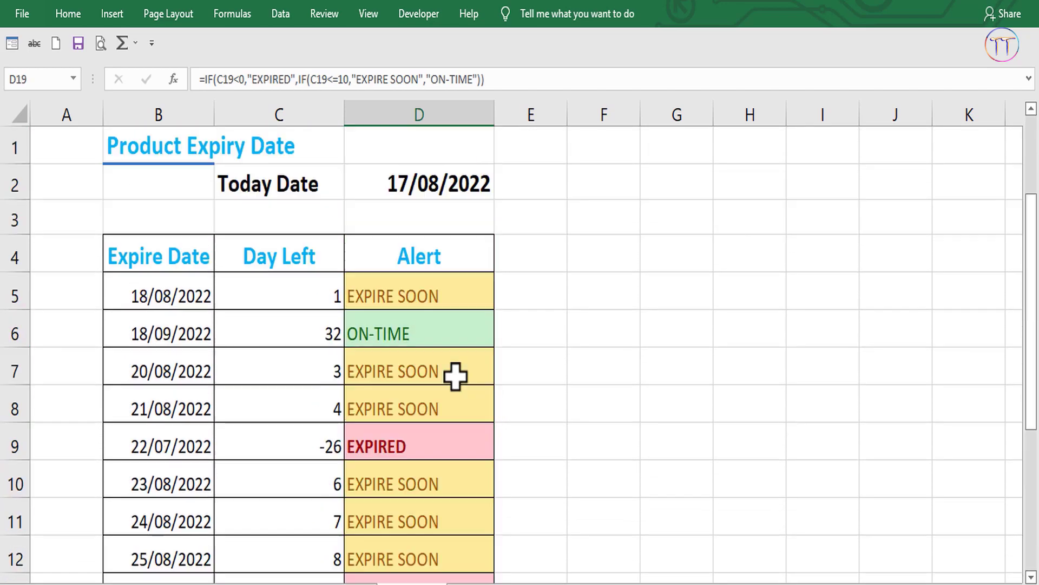
left_click(389, 337)
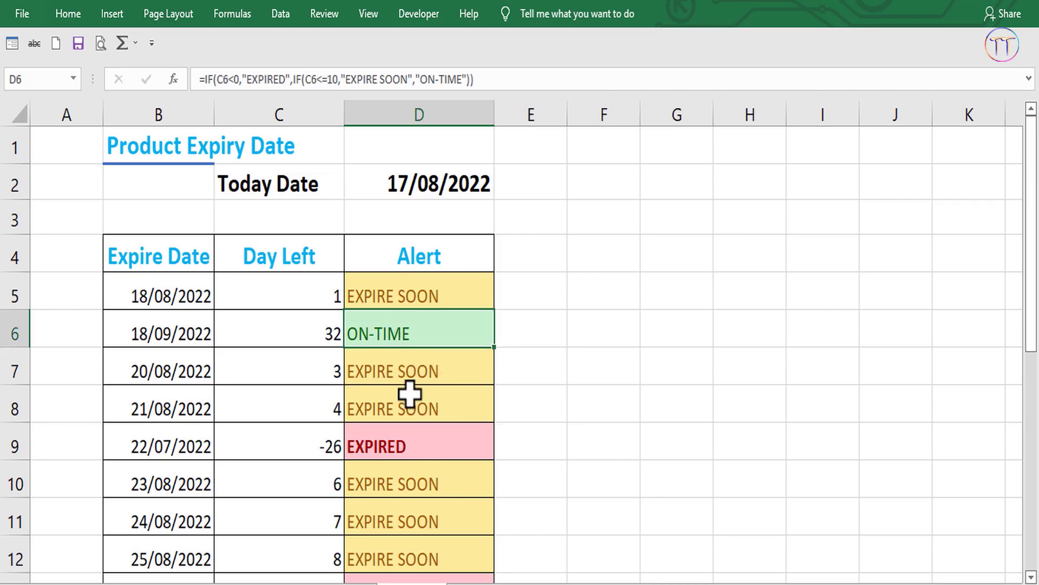
left_click(74, 16)
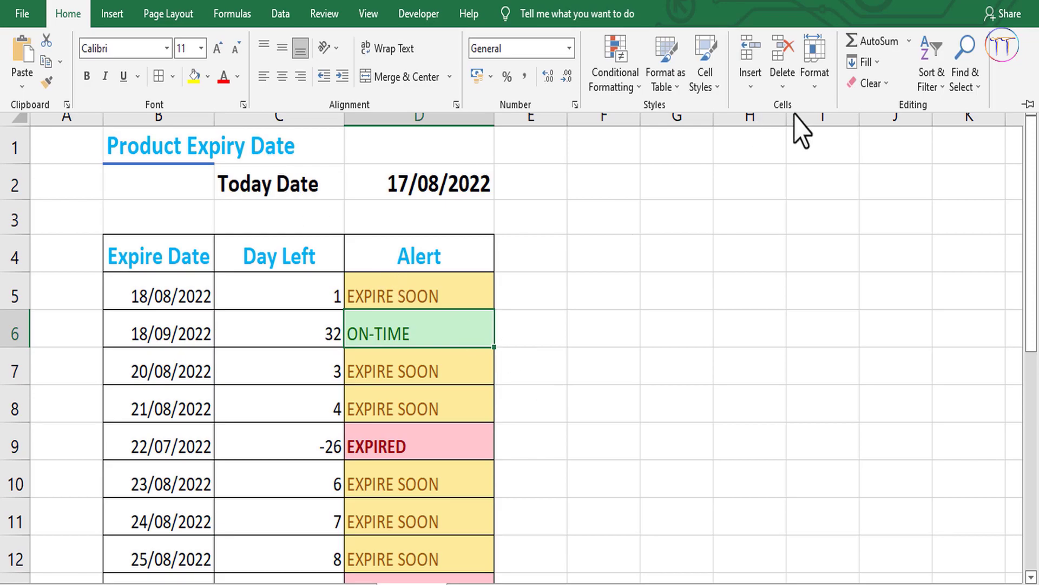
left_click(617, 73)
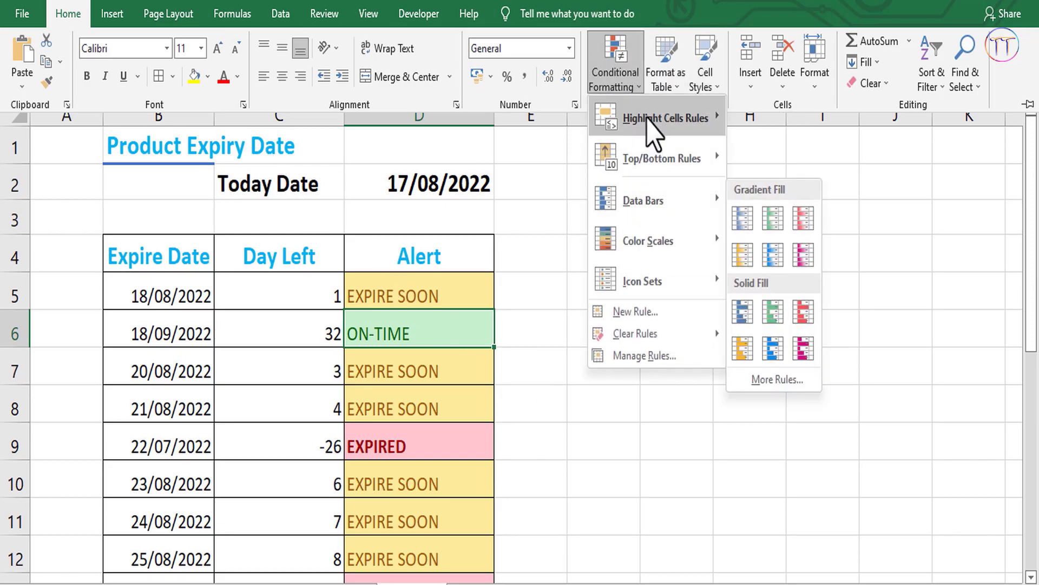
mouse_move(664, 118)
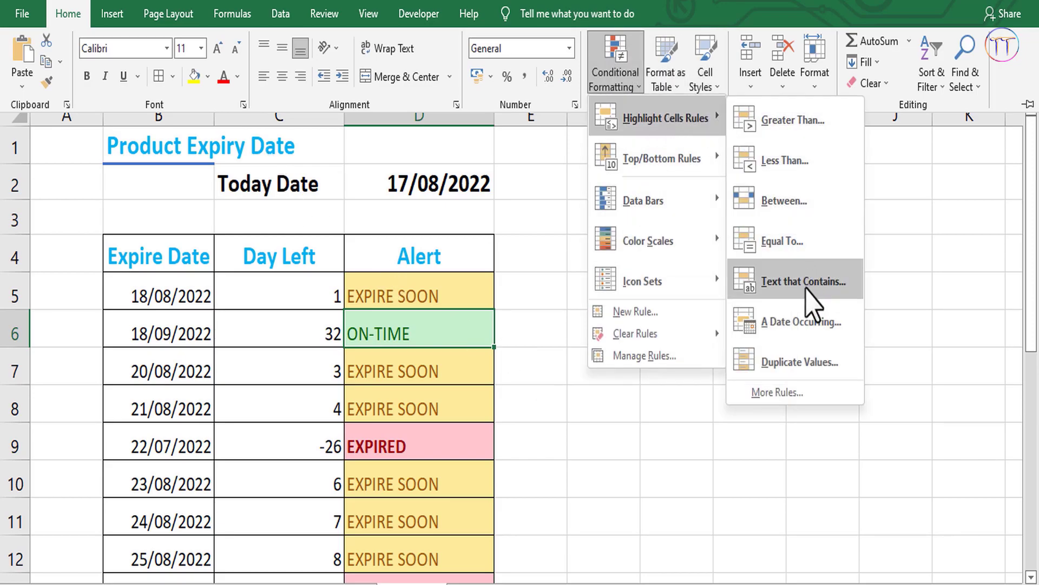
left_click(806, 289)
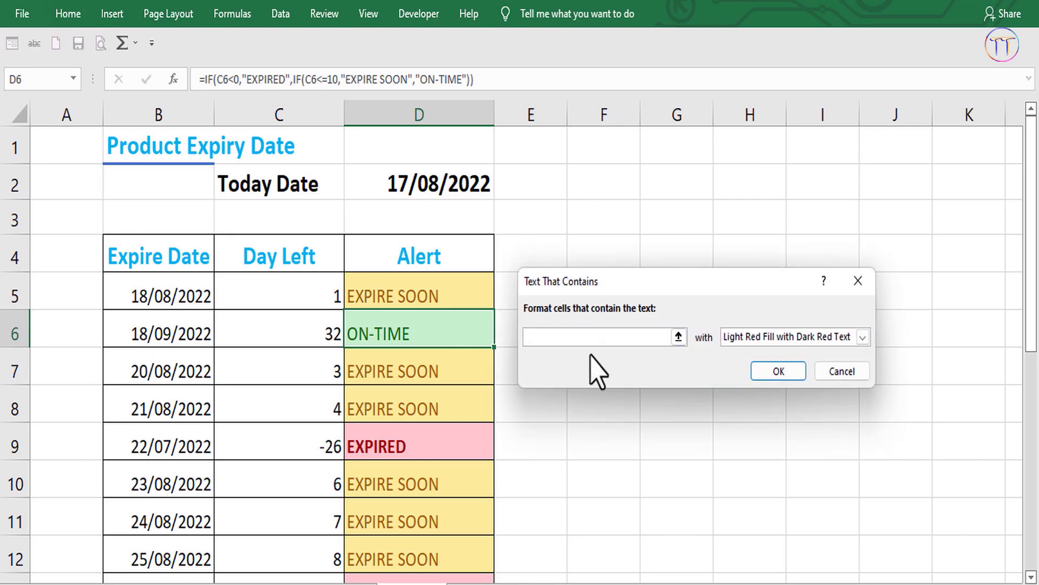
left_click(382, 332)
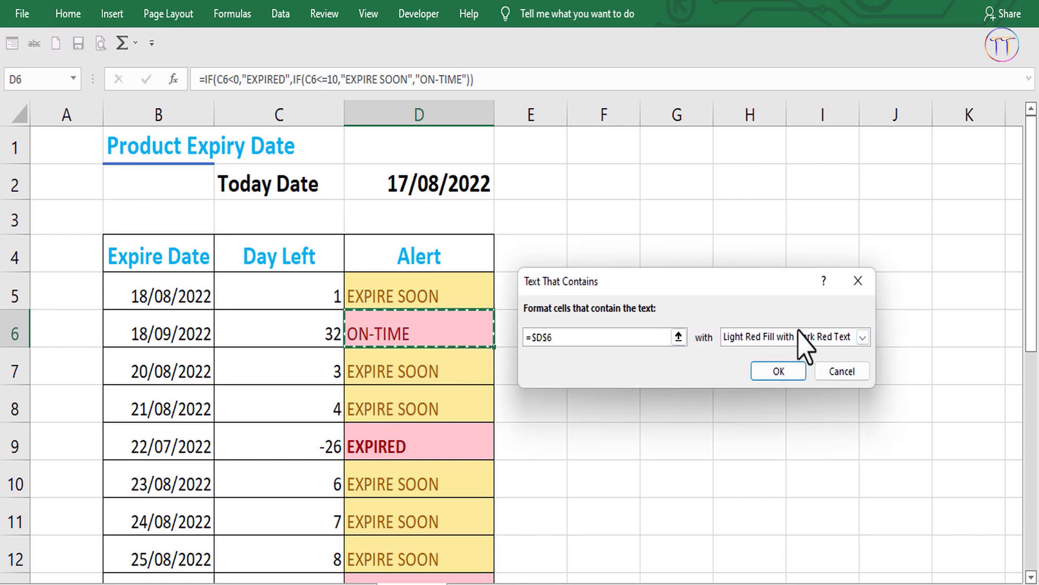
left_click(863, 337)
left_click(765, 379)
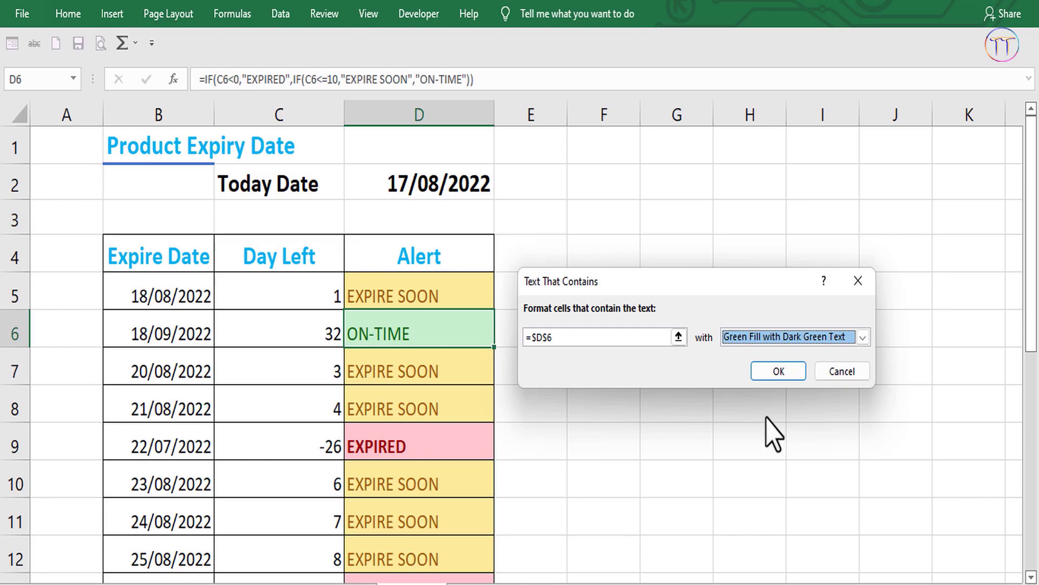
left_click(771, 371)
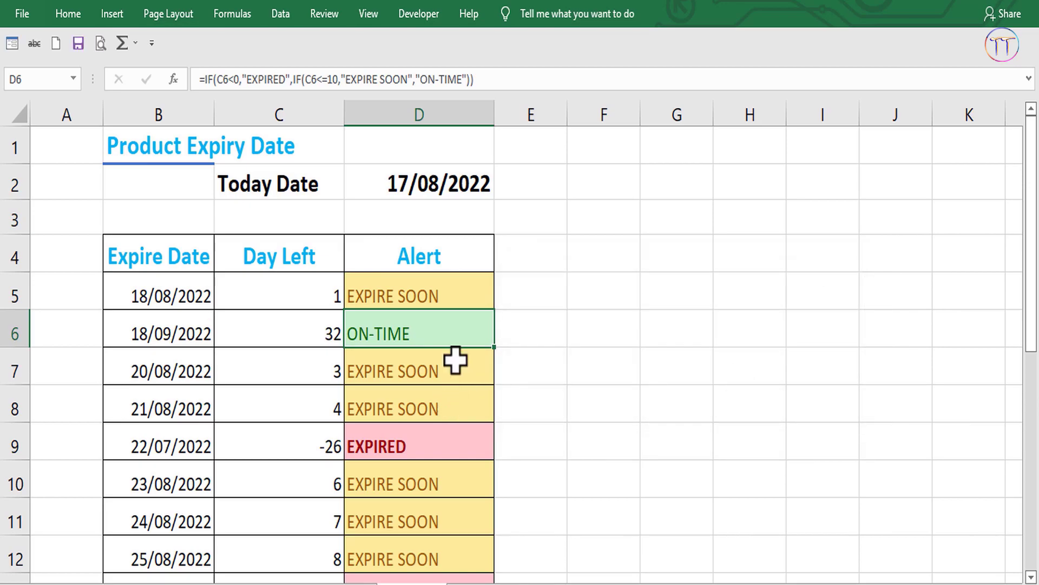
Copy D6 and its rule down the Alert column, then check D5's formula.
mouse_move(494, 347)
left_mouse_down()
mouse_move(480, 573)
mouse_move(448, 540)
left_mouse_up()
left_click(585, 423)
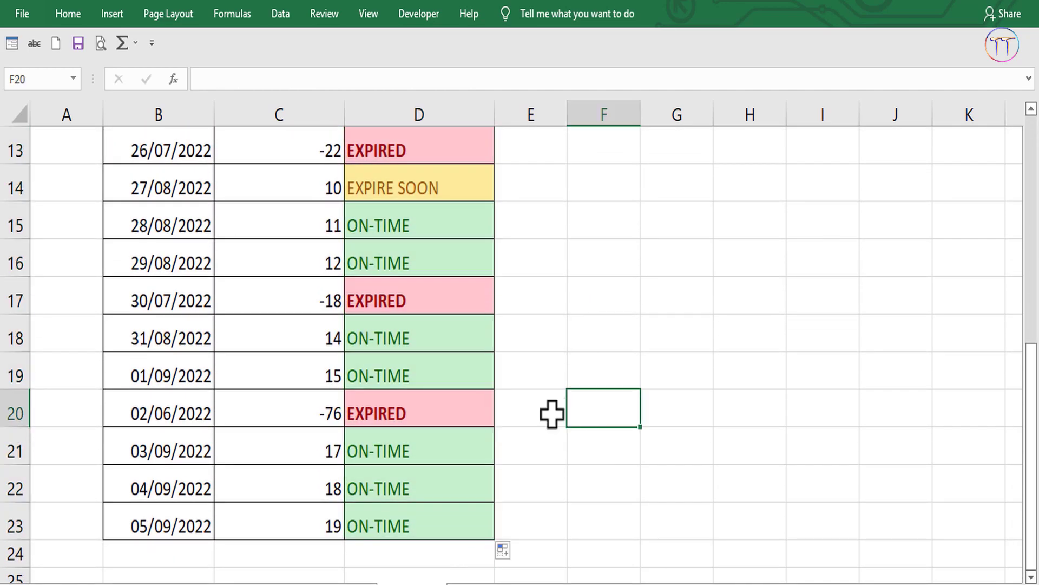
scroll(496, 408, "up", 3)
left_click(428, 192)
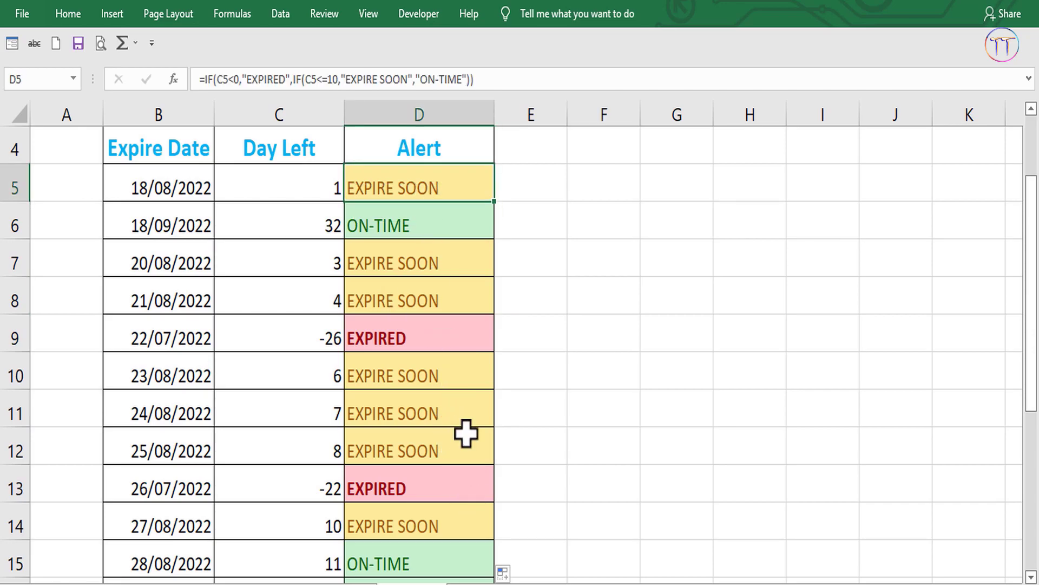
Add a Text That Contains rule matching D9 (EXPIRED) with Light Red Fill with Dark Red Text.
left_click(404, 334)
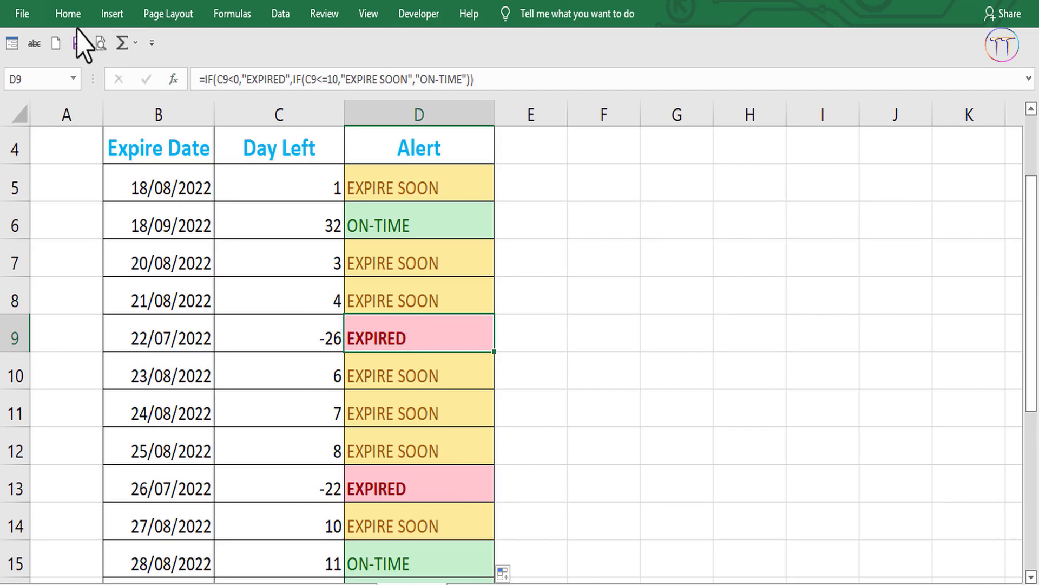
left_click(68, 13)
left_click(631, 89)
mouse_move(664, 118)
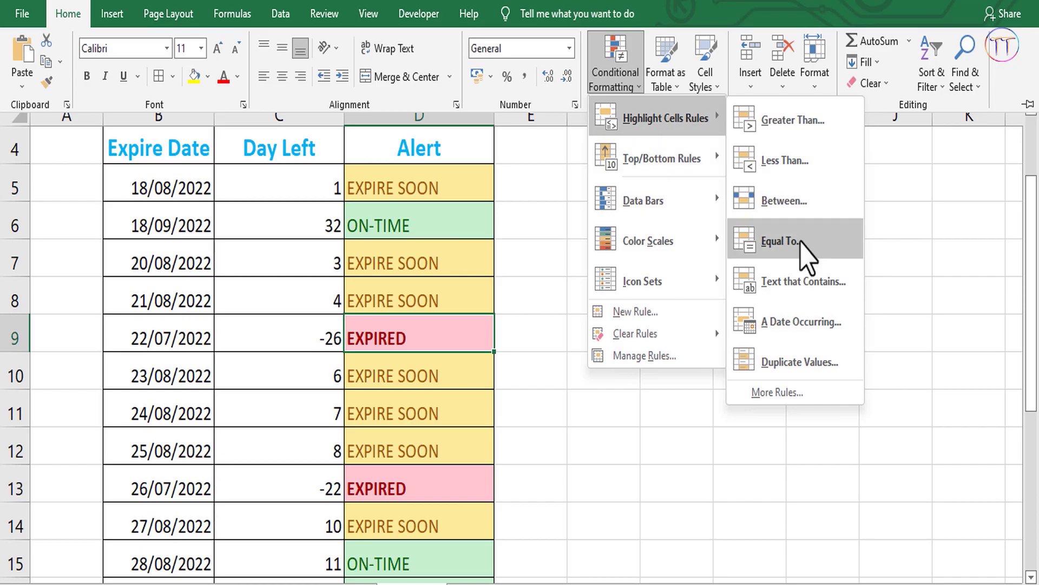
left_click(805, 295)
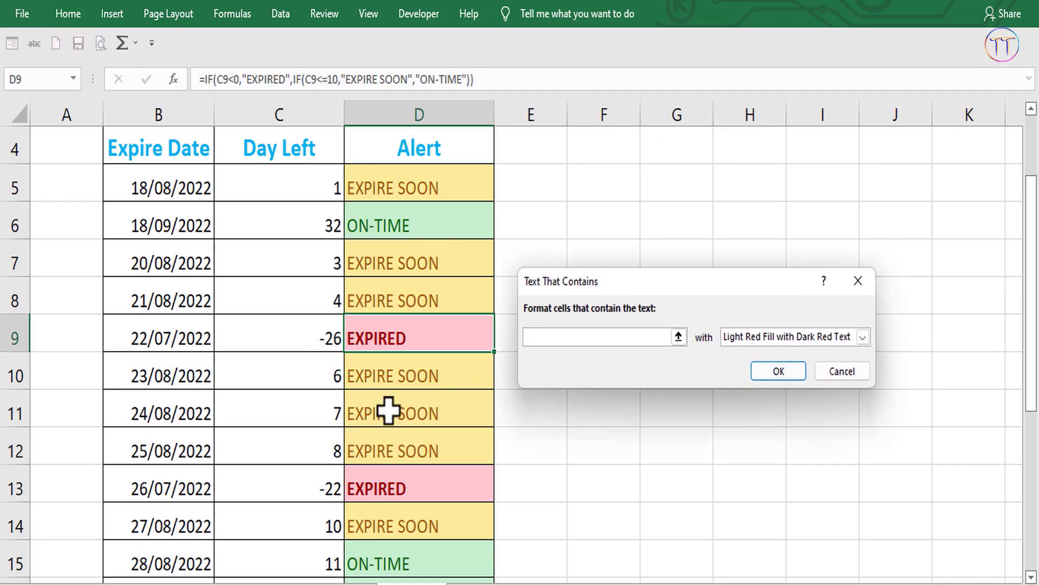
left_click(390, 341)
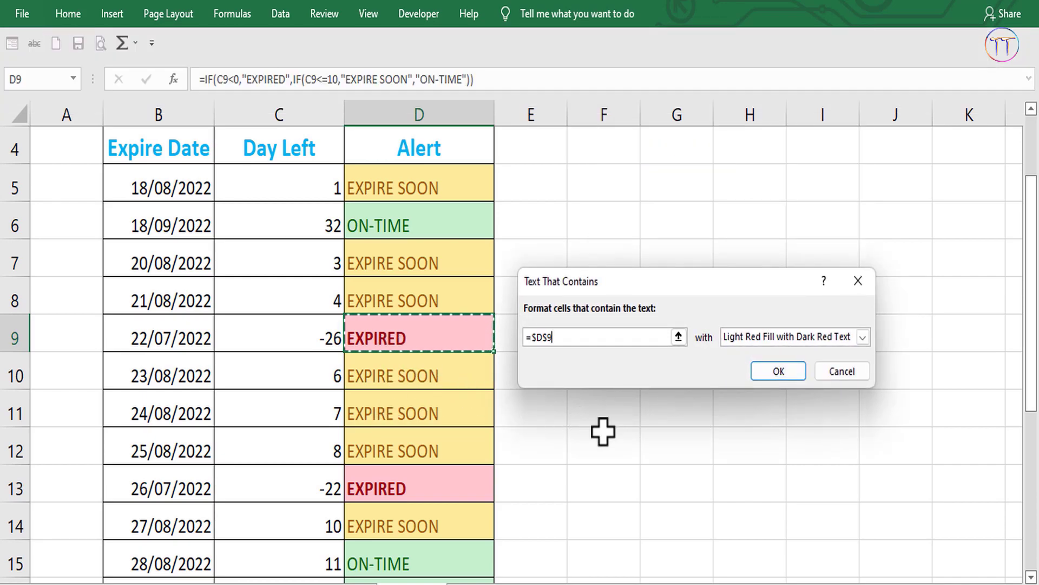
left_click(779, 337)
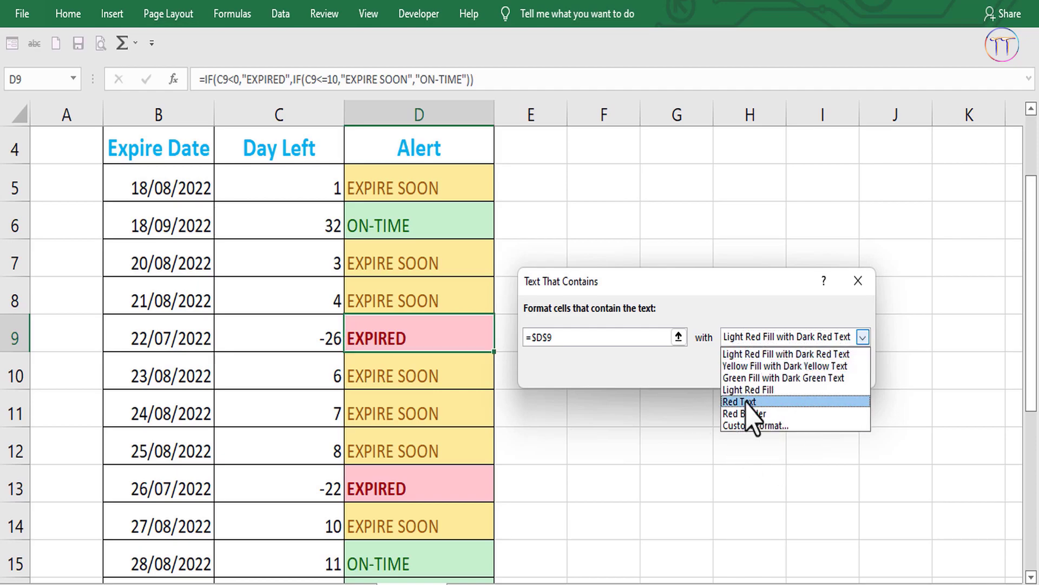
left_click(749, 357)
left_click(783, 373)
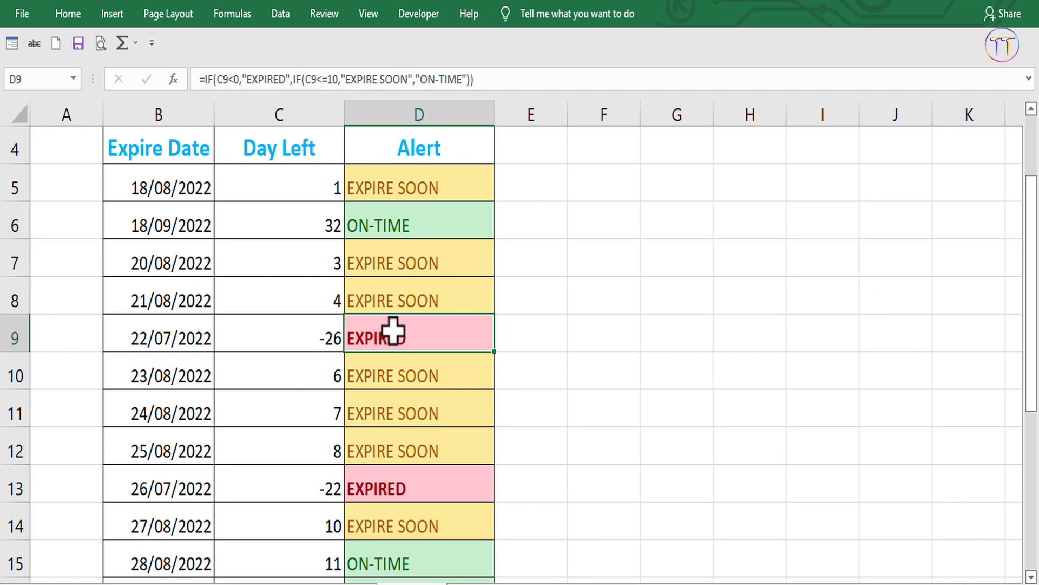
Fill the Alert formula down to row 23.
left_click_drag(499, 357, 460, 541)
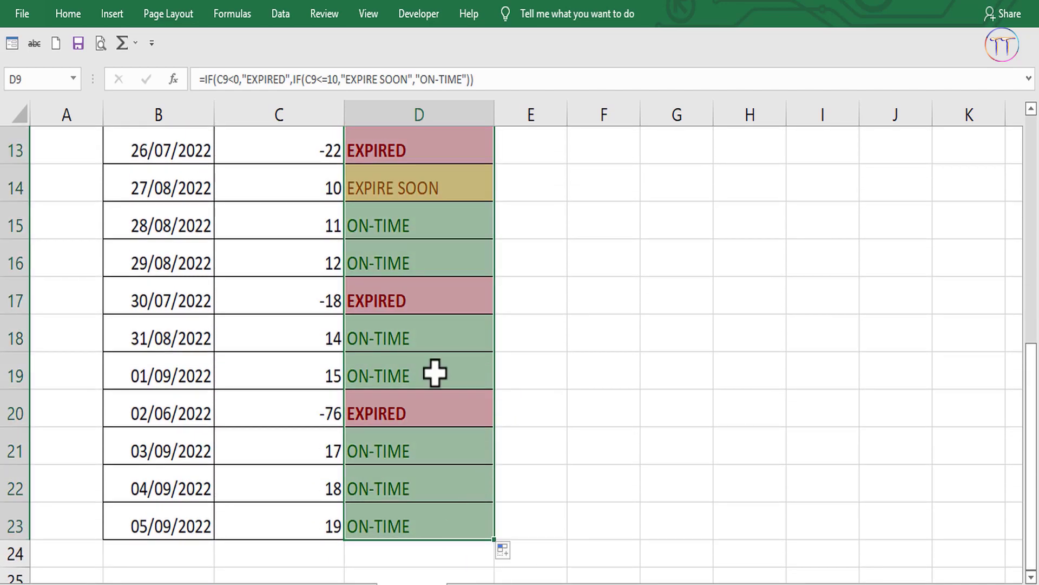
left_click(437, 372)
scroll(544, 347, "up", 4)
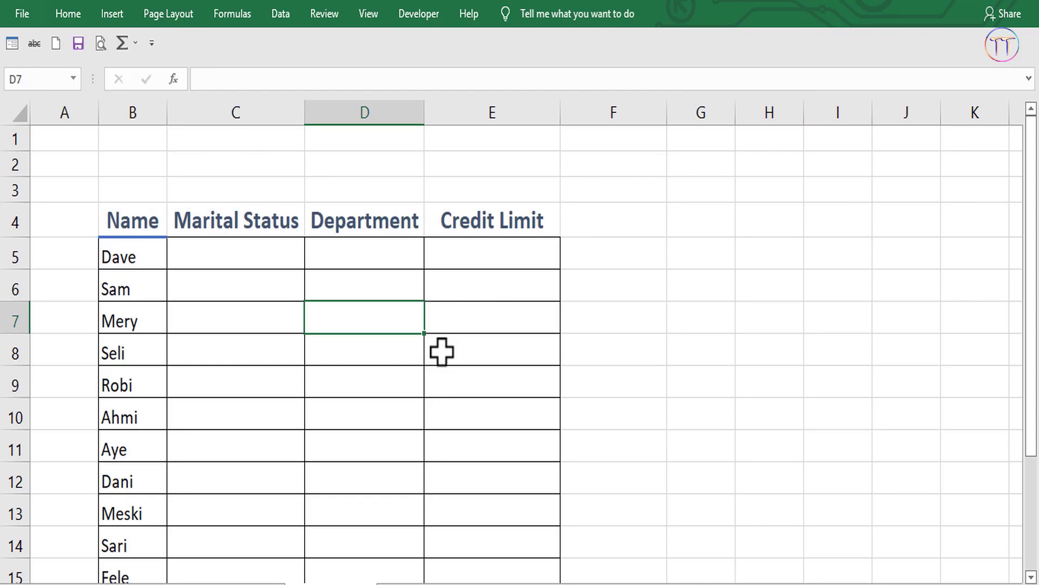
Select the Marital Status cells from C5 down column C beside the names.
scroll(314, 379, "down", 1)
scroll(313, 336, "up", 1)
scroll(313, 336, "up", 1)
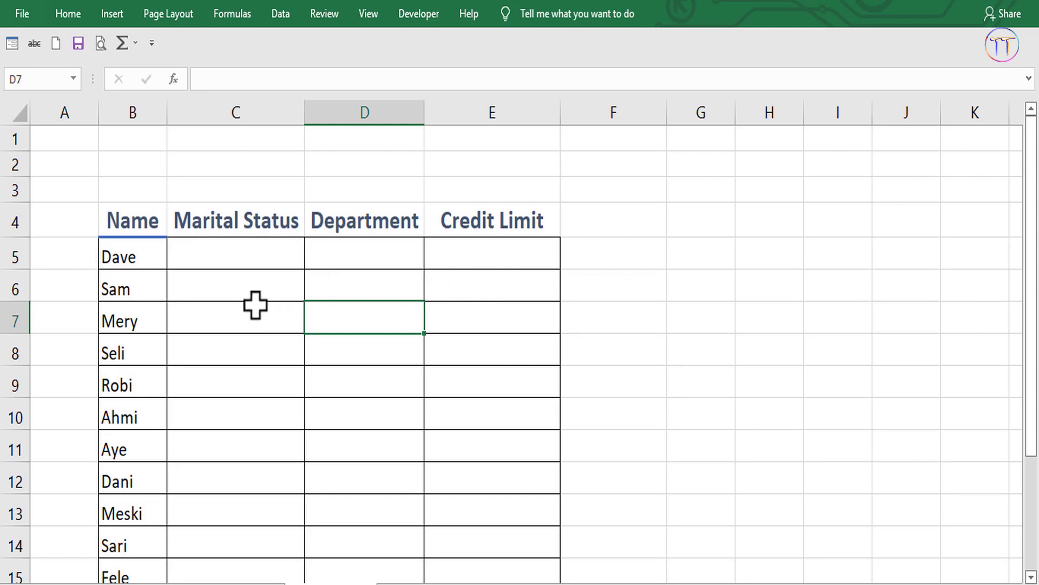
left_click(236, 254)
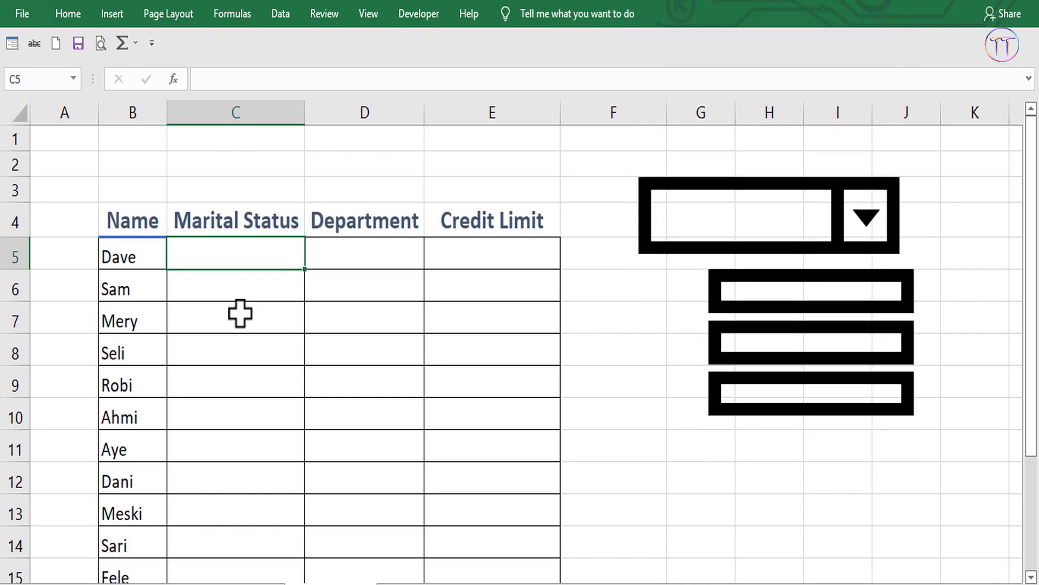
left_click(240, 313)
left_click(255, 339)
mouse_move(229, 251)
left_mouse_down()
mouse_move(208, 552)
mouse_move(209, 534)
left_mouse_up()
scroll(255, 436, "up", 1)
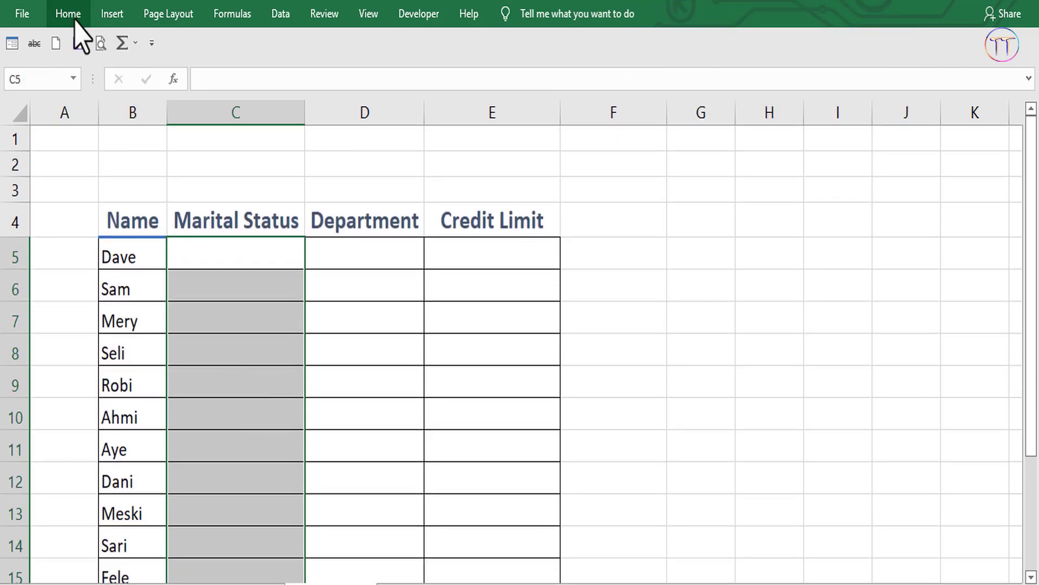
Add a List data validation with source 'Single, Married, Divorced' to the Marital Status cells.
left_click(281, 14)
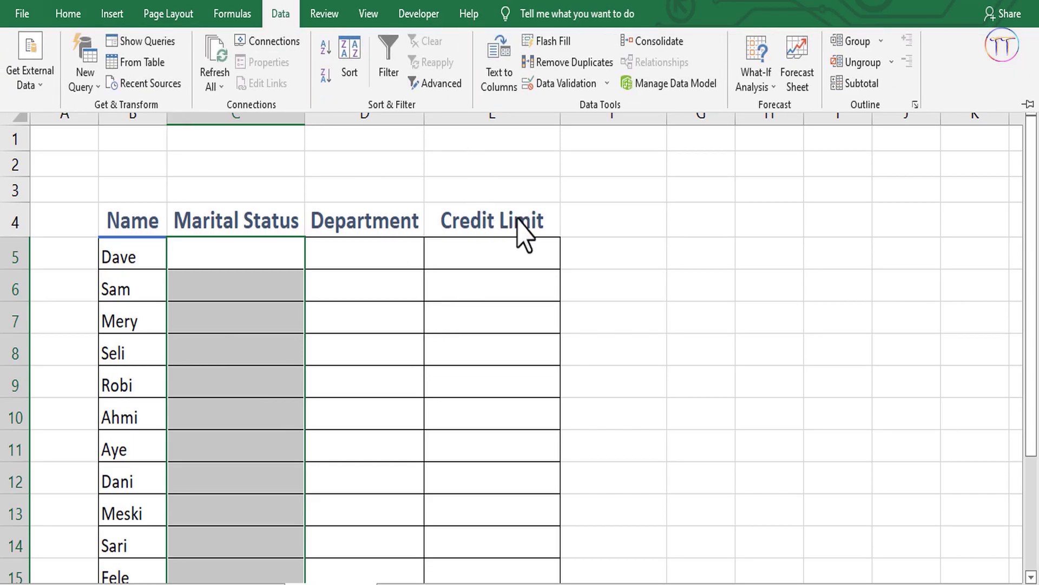
left_click(583, 86)
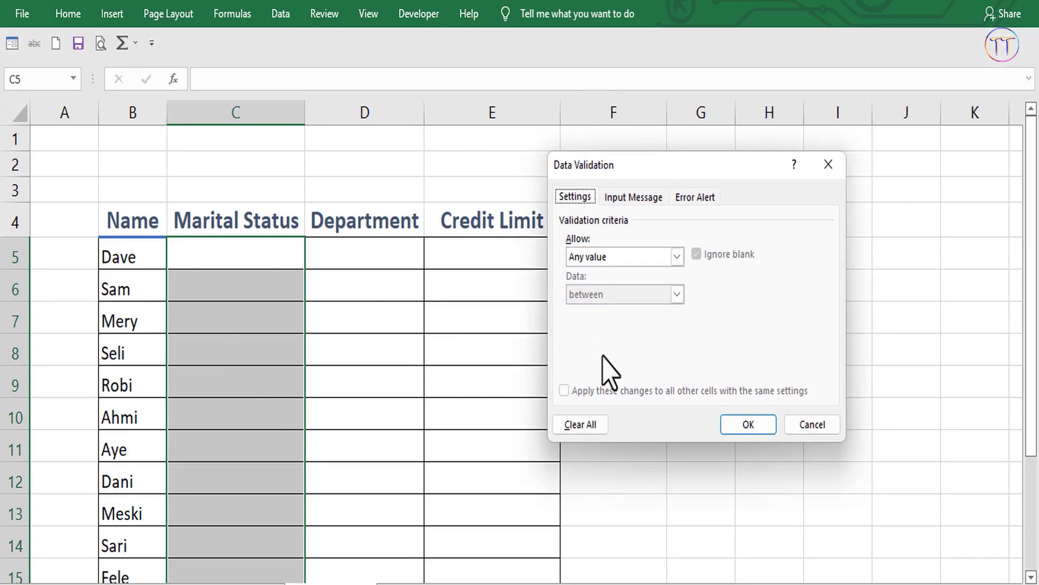
left_click(593, 257)
left_click(596, 259)
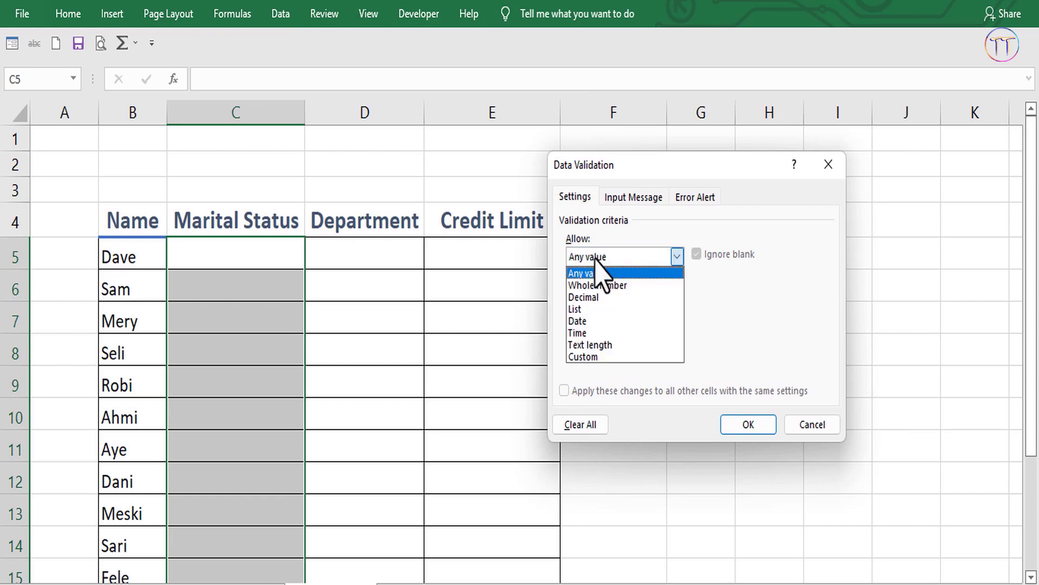
left_click(580, 310)
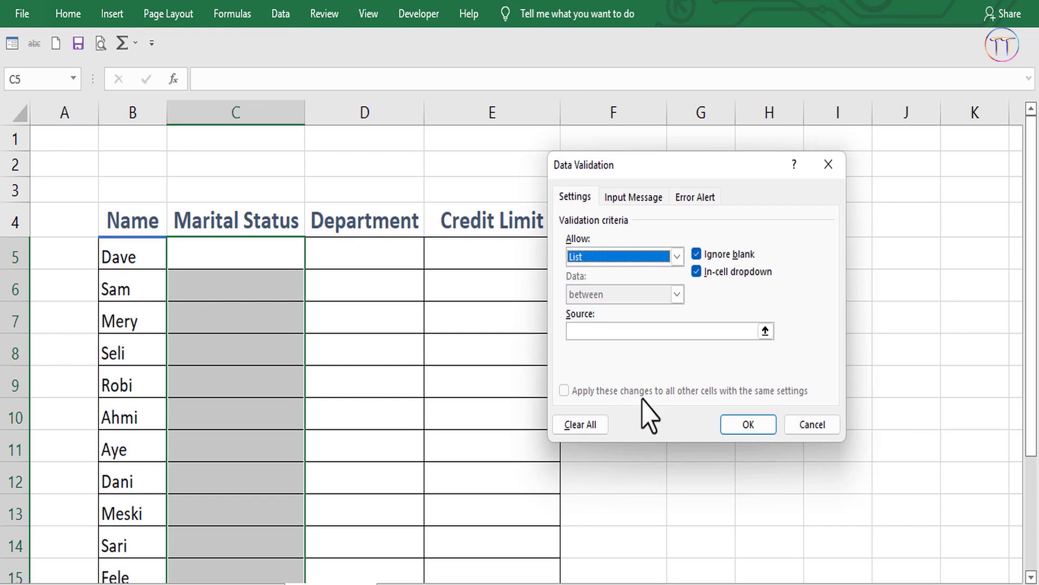
left_click(590, 332)
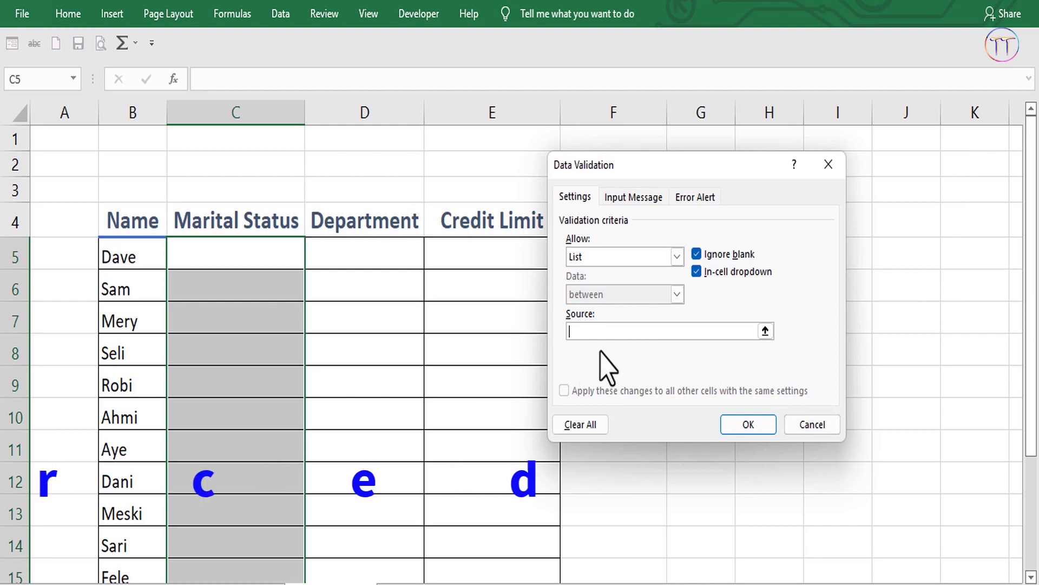
type("Sin")
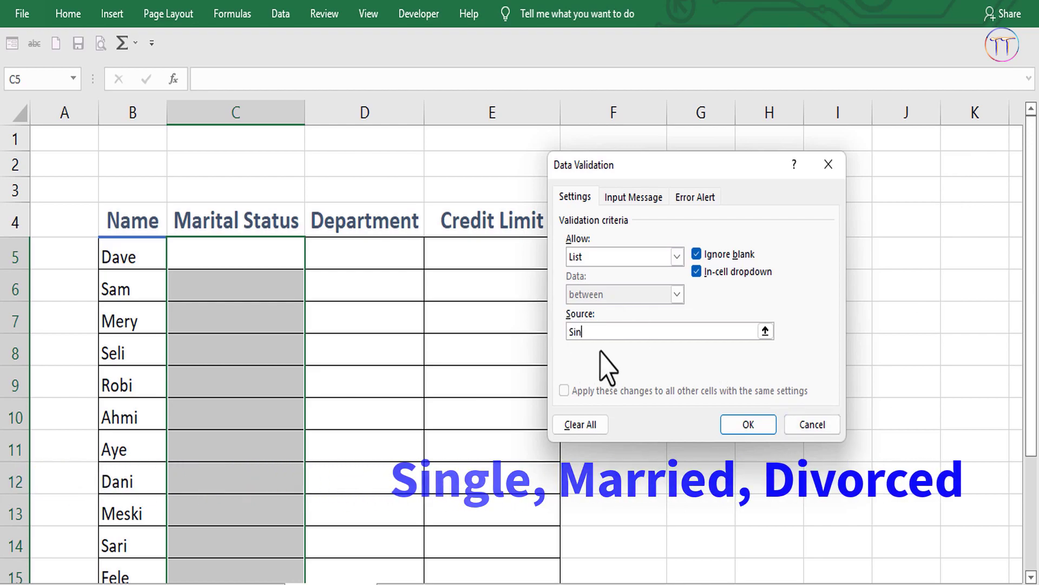
type("gle, ")
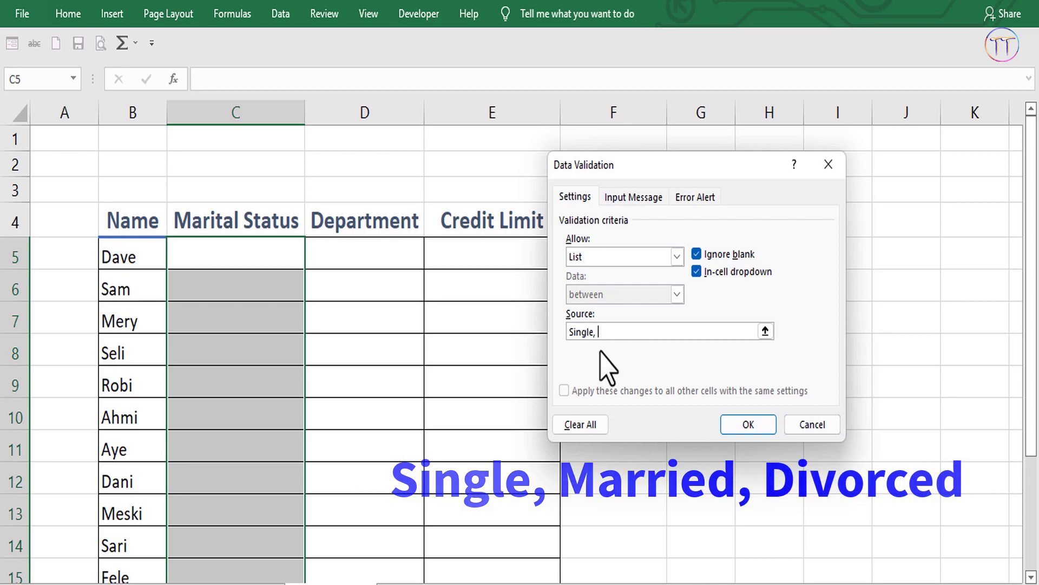
type("Married,")
type(" D")
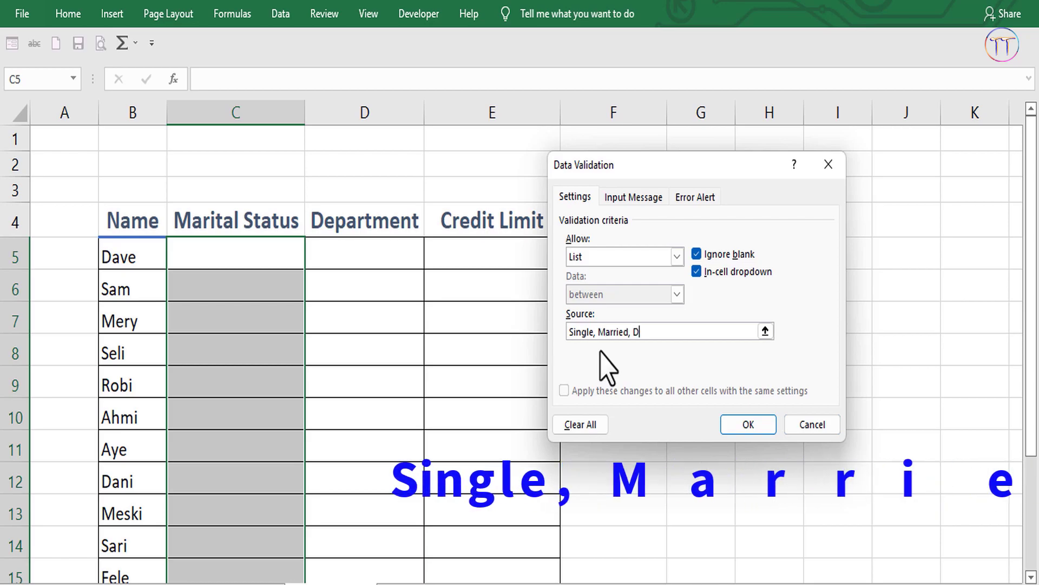
type("ivorced")
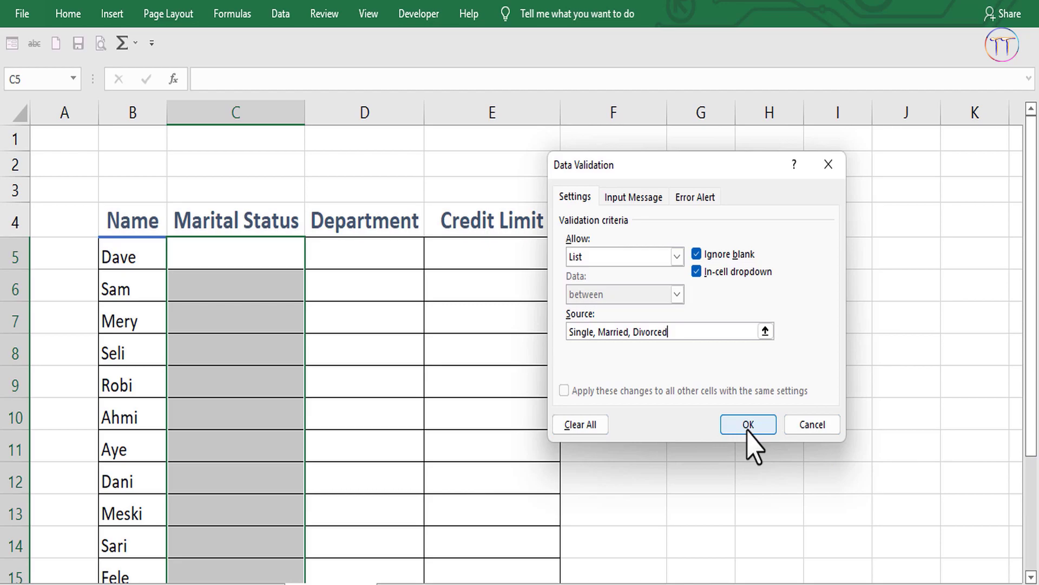
left_click(748, 428)
Pick Married for both C5 and C6 from the dropdown.
left_click(253, 325)
left_click(266, 257)
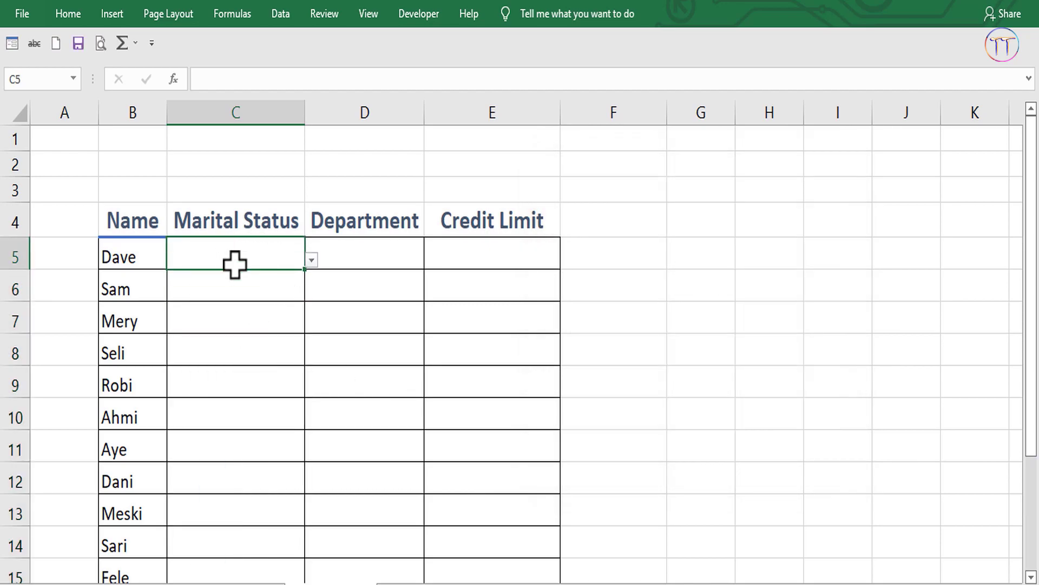
left_click(312, 261)
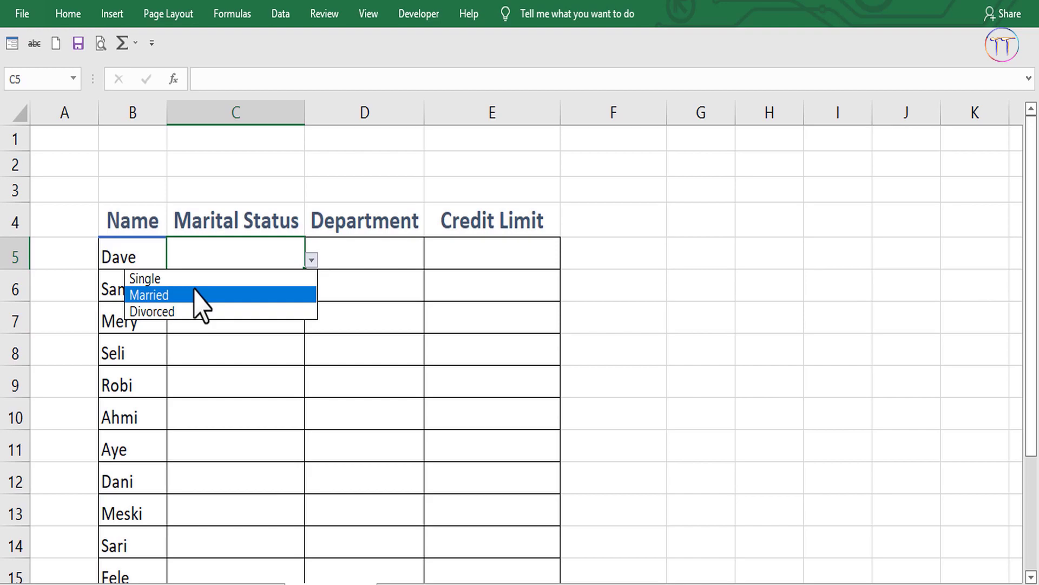
left_click(195, 295)
key("Return")
left_click(310, 295)
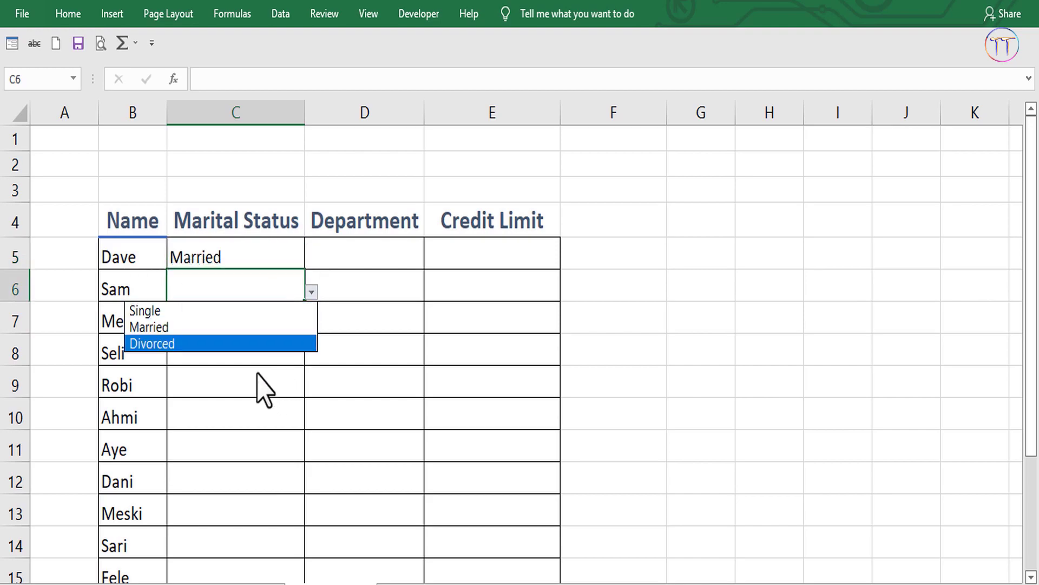
left_click(200, 325)
key("Return")
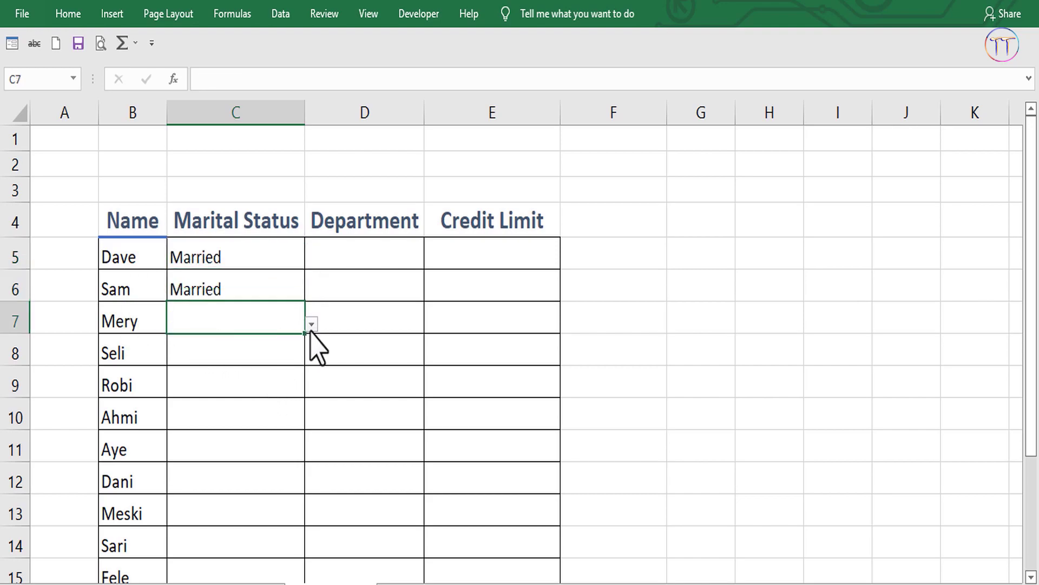
Pick Single for C7 and Divorced for C8 from the dropdown.
left_click(312, 324)
left_click(289, 342)
key("Return")
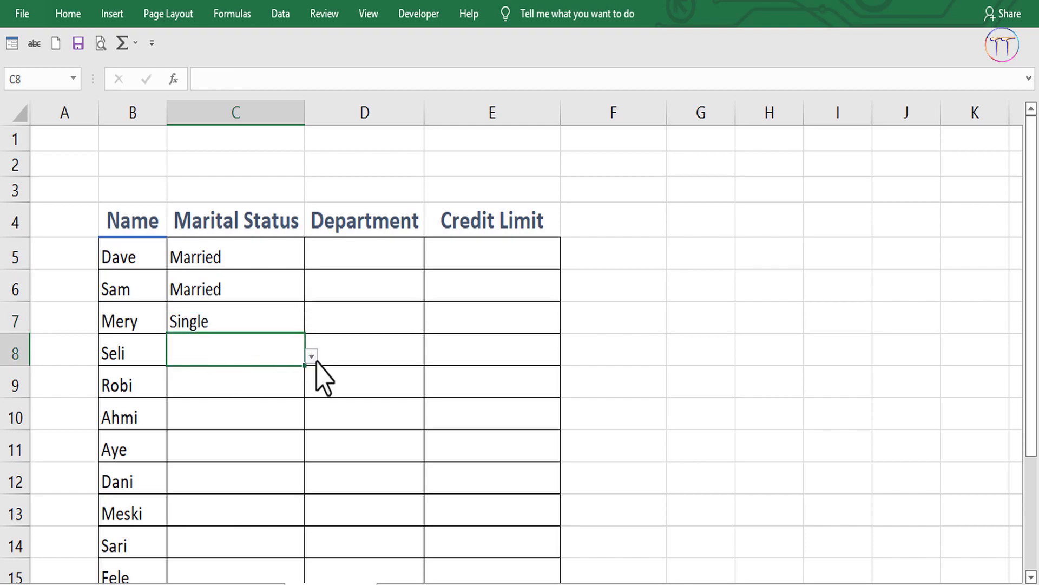
left_click(312, 356)
left_click(169, 407)
left_click(229, 414)
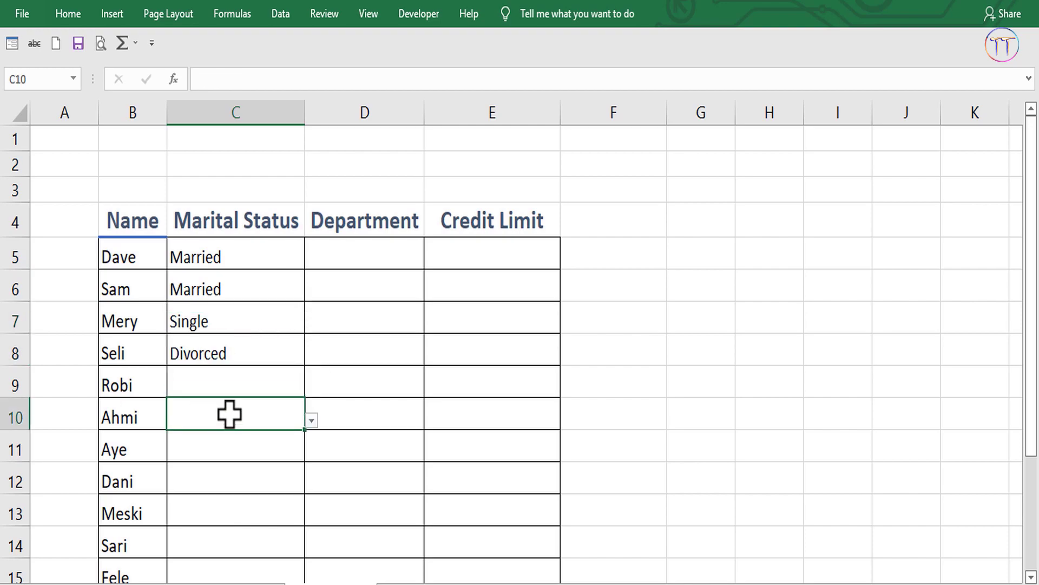
left_click(356, 254)
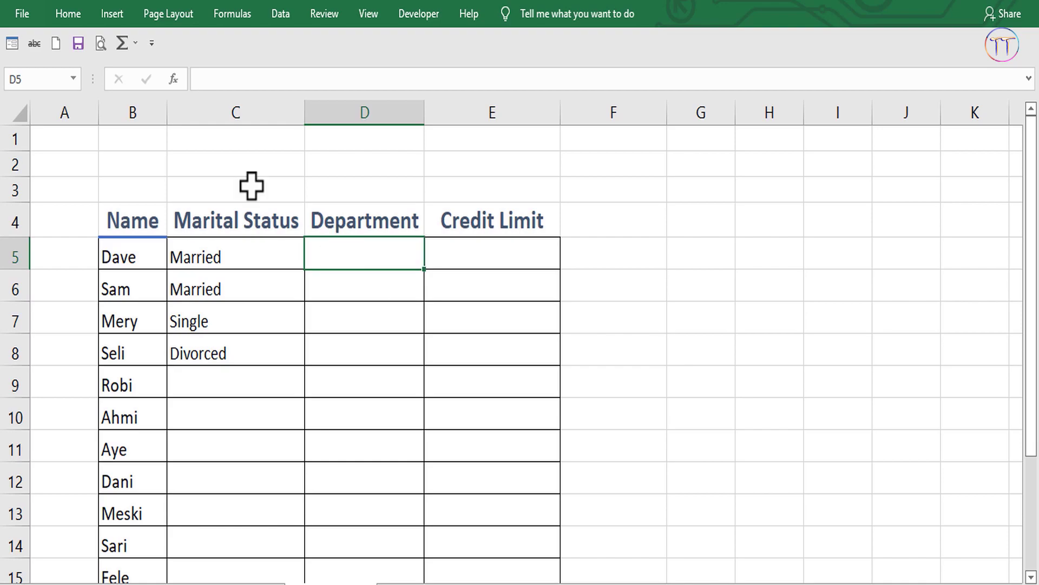
Restrict the Department cells to a dropdown list with List data validation.
left_click_drag(355, 257, 349, 563)
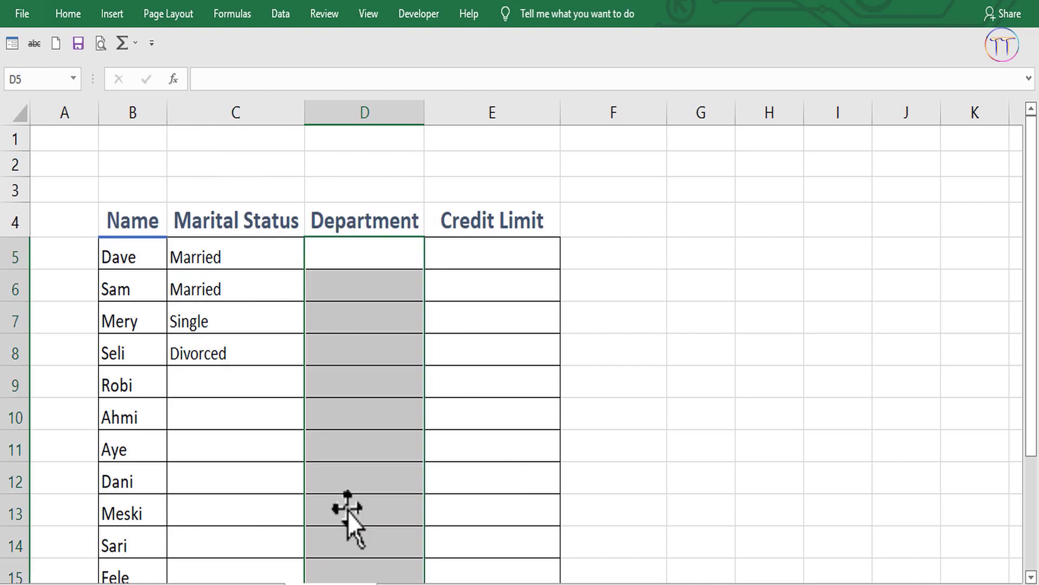
left_click(281, 14)
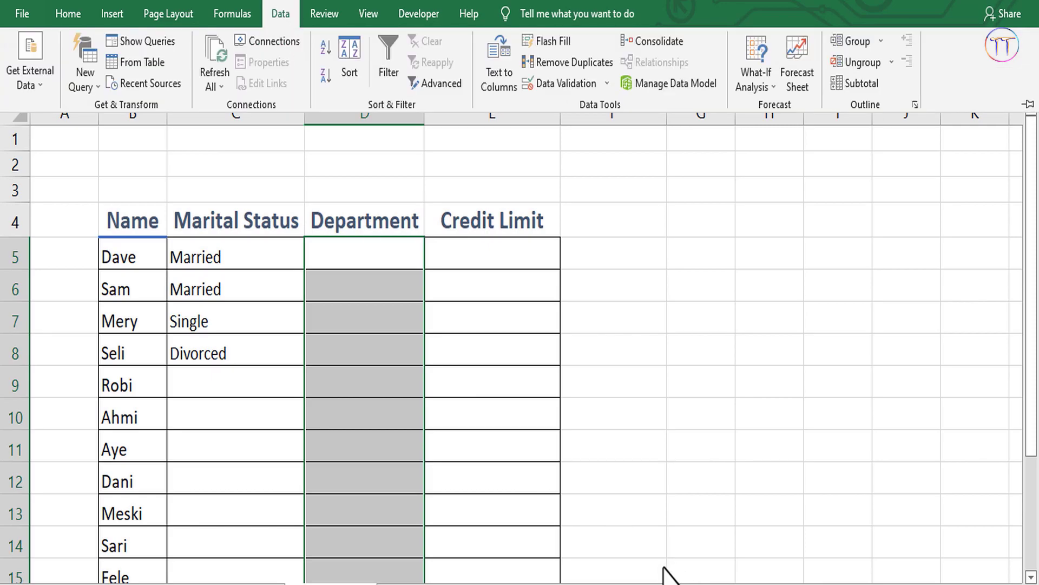
left_click(557, 83)
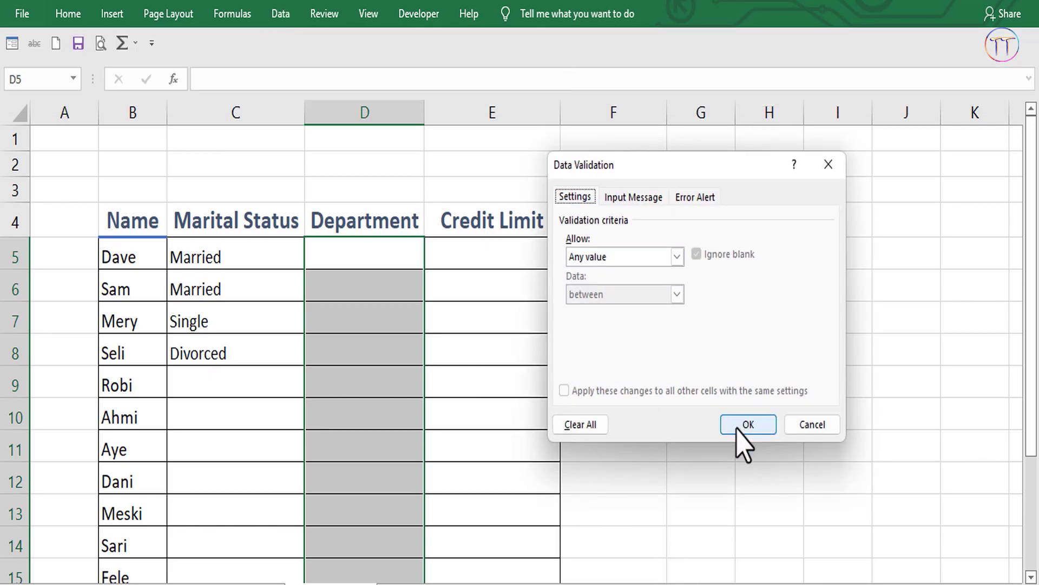
left_click(608, 260)
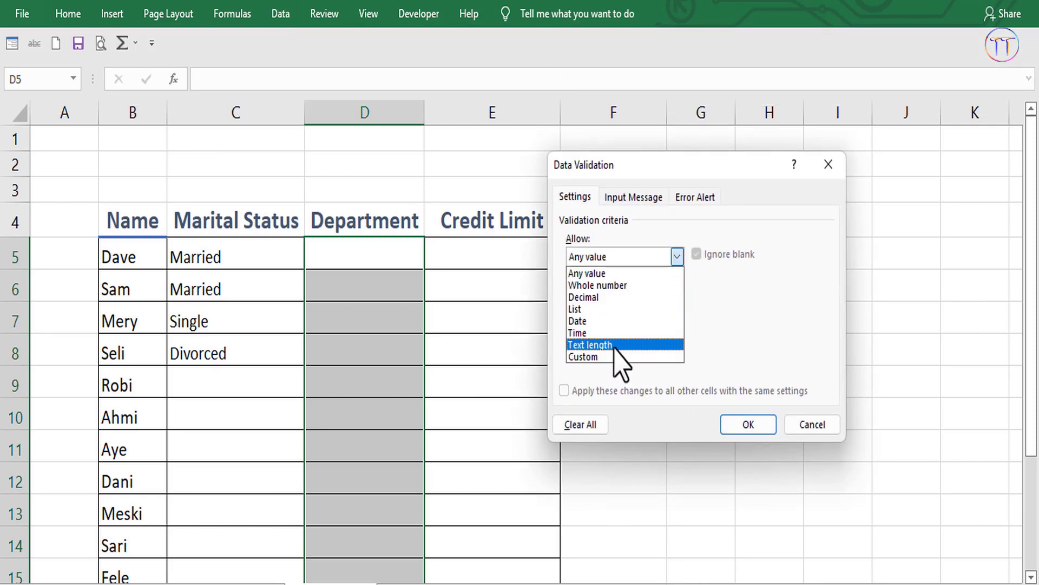
left_click(584, 308)
left_click(581, 331)
type("ICT,ACC, BUMA, CS")
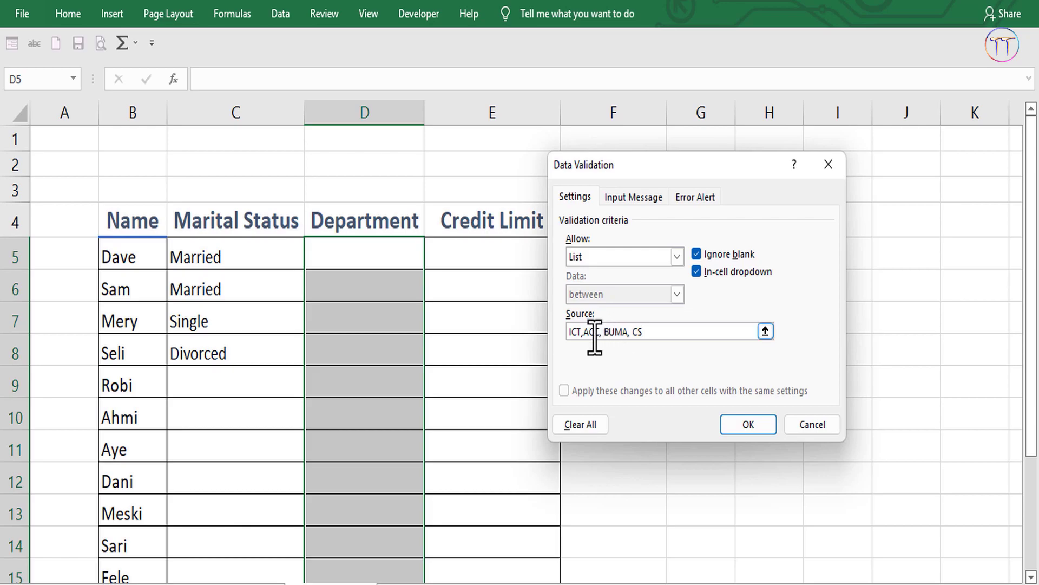
key("Return")
left_click(368, 317)
Pick ACC for both D5 and D8 from the Department dropdown.
left_click(386, 264)
left_click(431, 261)
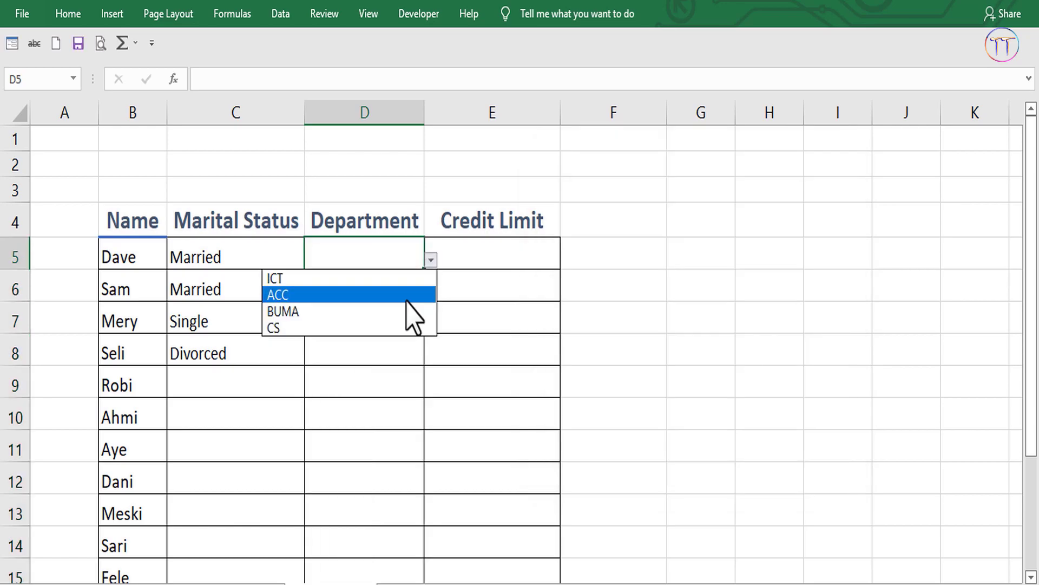
left_click(406, 293)
left_click(378, 342)
left_click(431, 356)
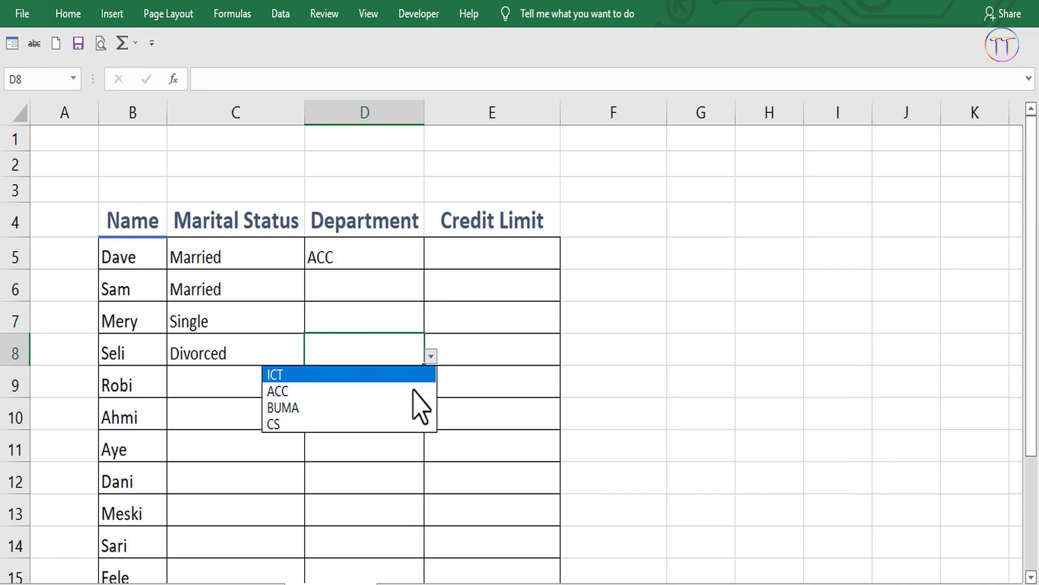
left_click(337, 391)
Pick ACC for D7 and ICT for D6, then move to Credit Limit cell E5.
left_click(379, 319)
left_click(431, 323)
left_click(355, 358)
left_click(363, 287)
left_click(431, 292)
left_click(347, 324)
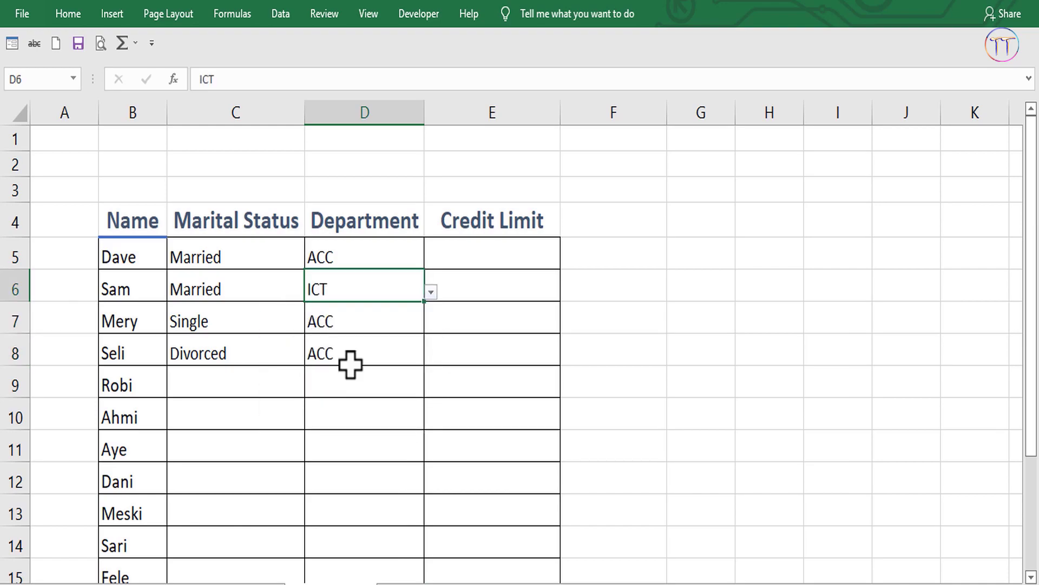
left_click(375, 389)
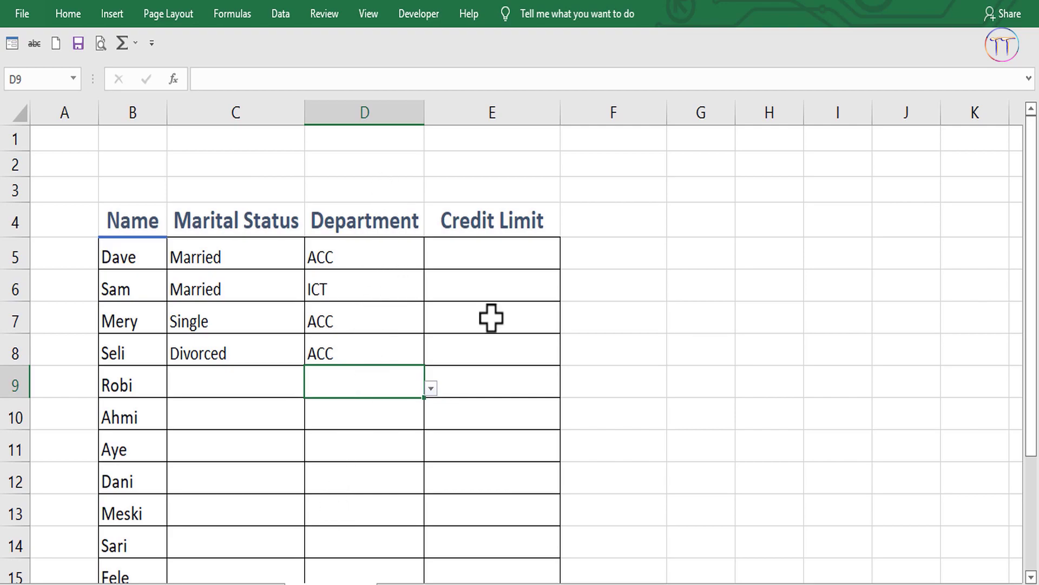
left_click(471, 390)
left_click(473, 255)
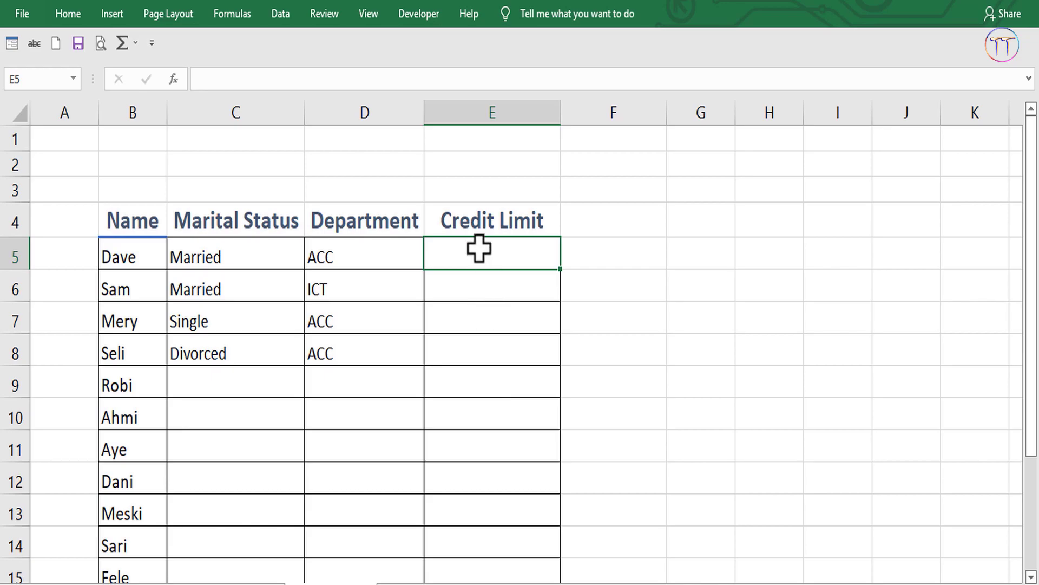
Set data validation on E5:E16 to allow whole numbers less than or equal to 10000.
left_click_drag(480, 248, 485, 485)
scroll(483, 467, "up", 2)
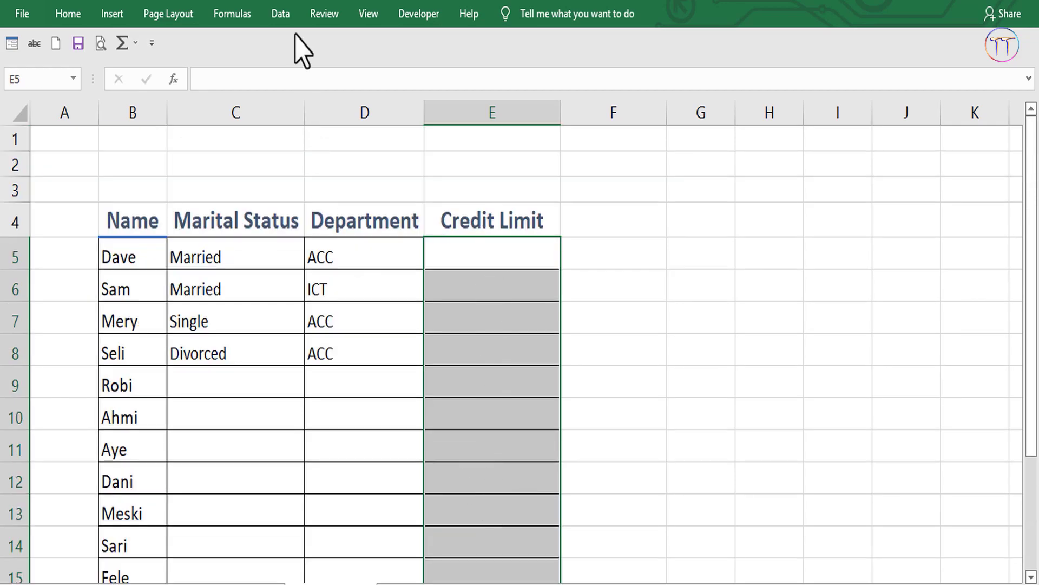
left_click(287, 15)
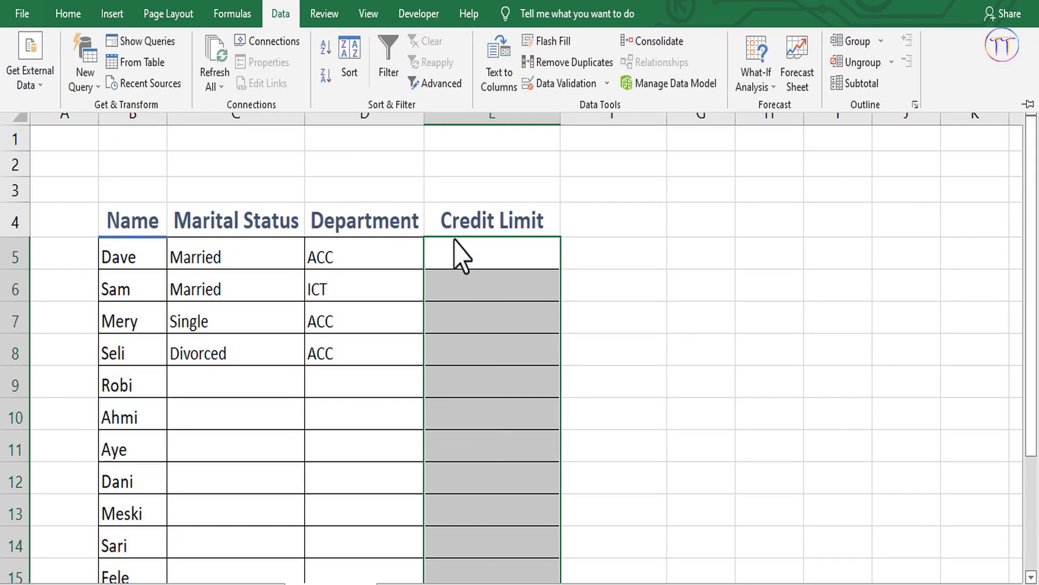
left_click(557, 87)
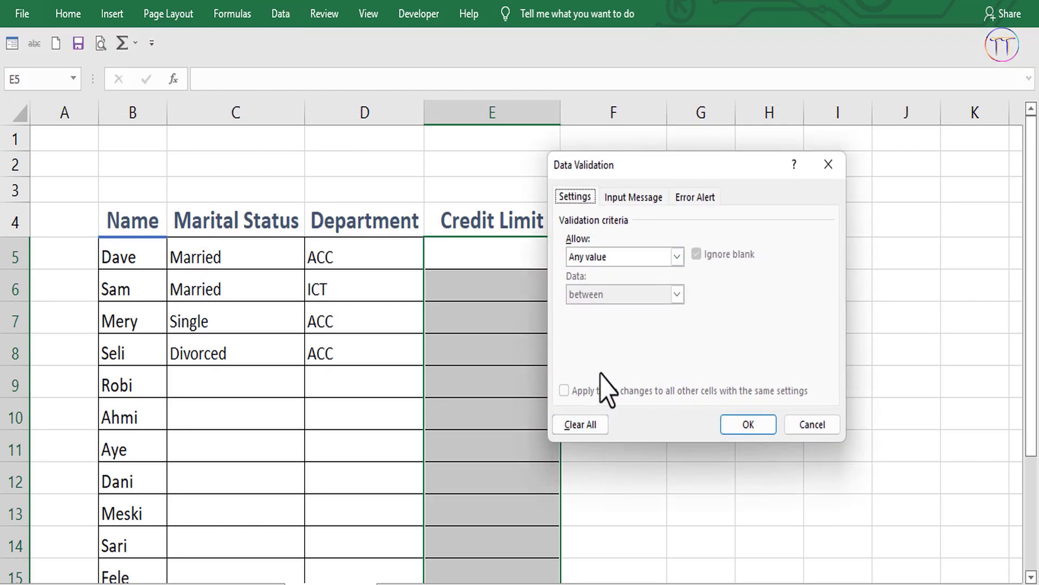
left_click(628, 258)
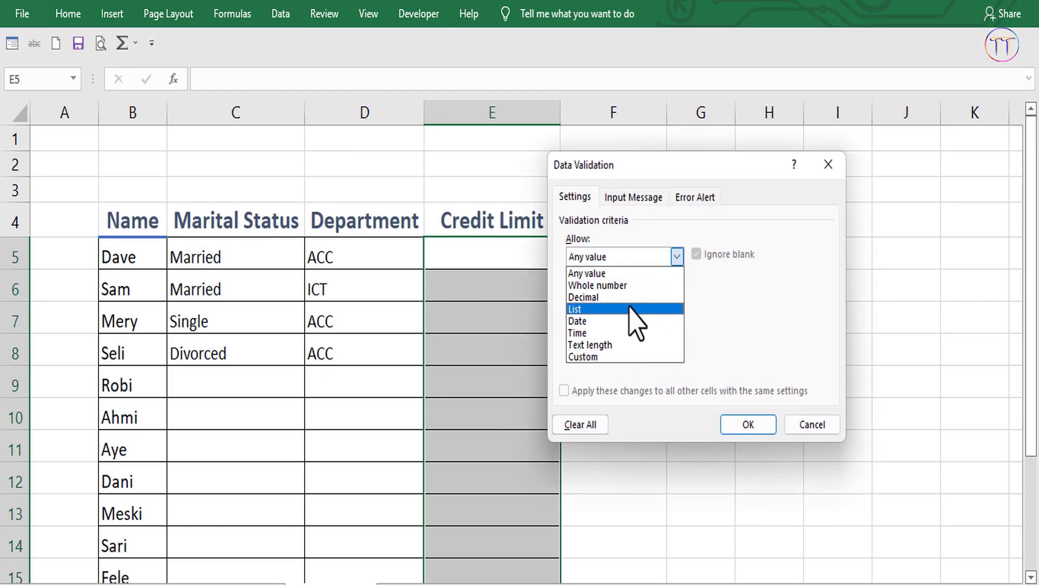
left_click(609, 286)
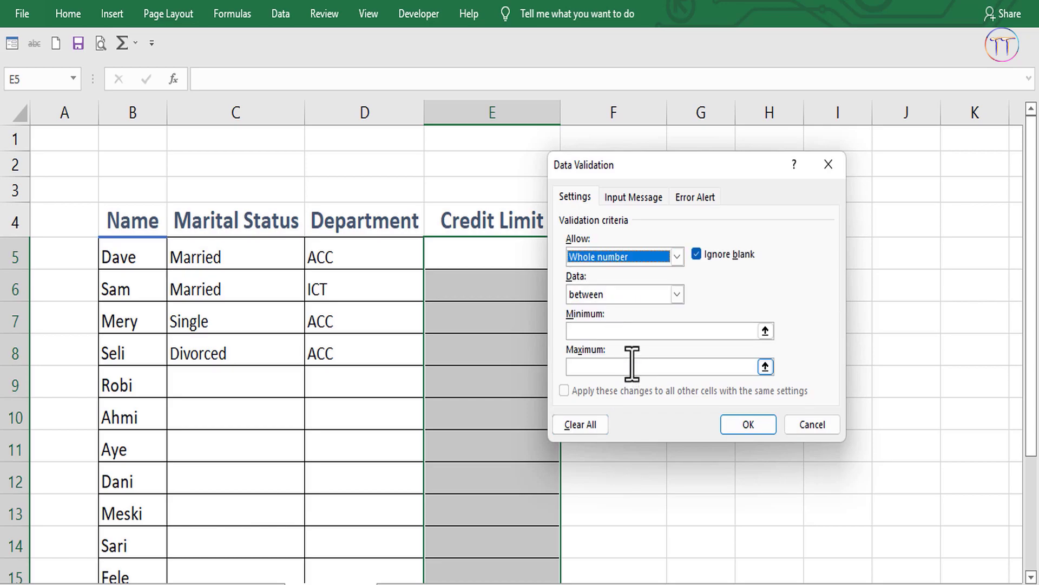
left_click(605, 301)
left_click(615, 394)
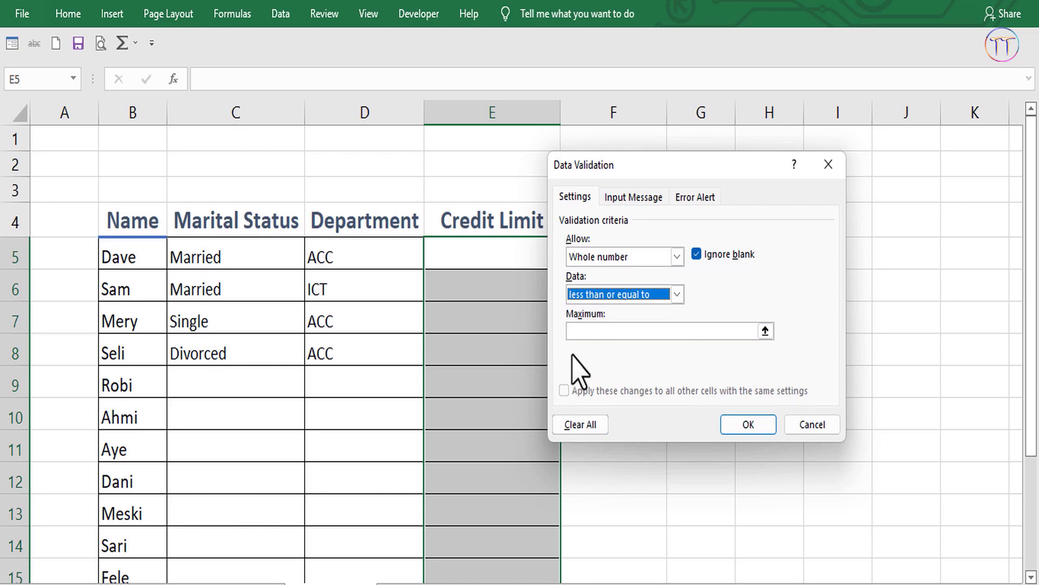
left_click(585, 332)
type("10000")
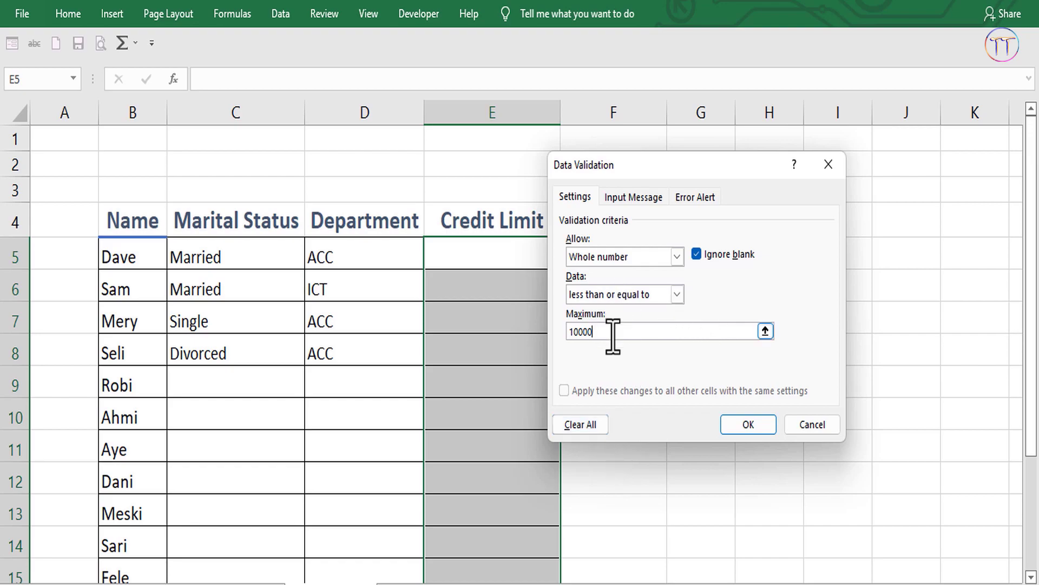
Add an input message titled 'Instruction' with a prompt about the 10000 limit.
left_click(622, 196)
type("Inst")
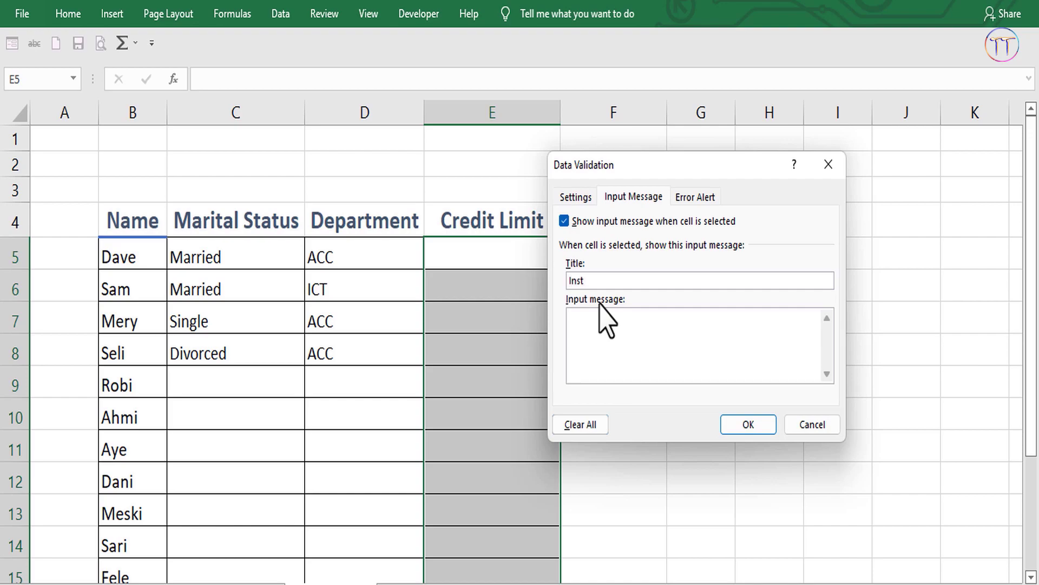
type("ruction")
left_click(619, 333)
type("P")
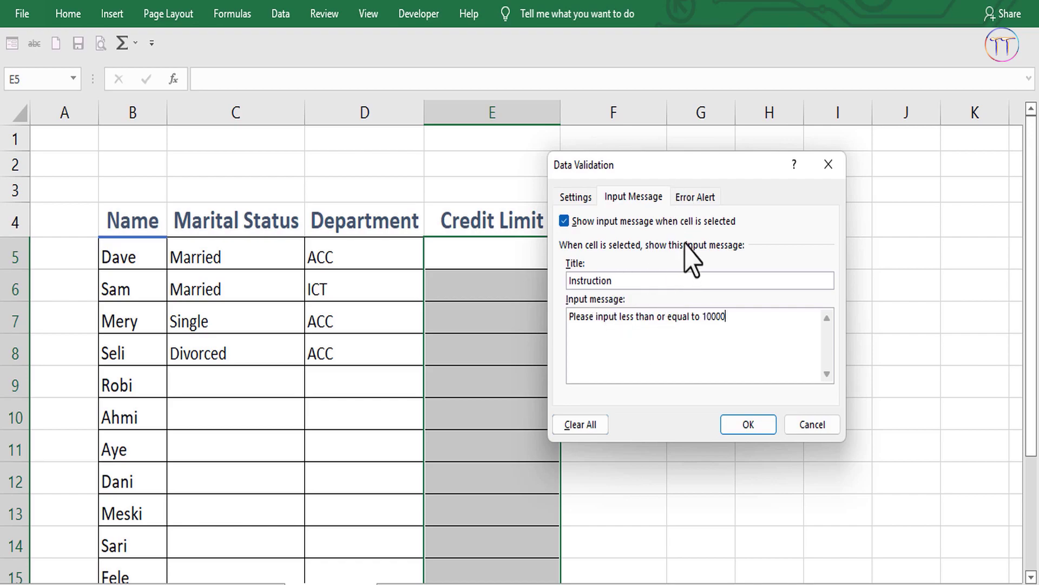
Add a Stop error alert titled 'Invalid Entry' reading 'Read the Instruction' and apply the validation.
left_click(695, 197)
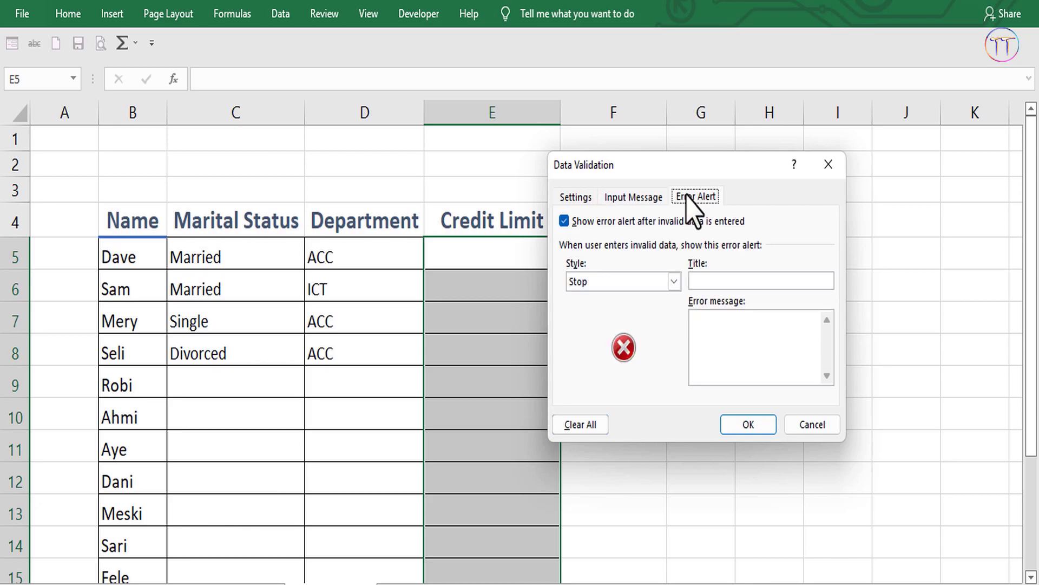
left_click(717, 280)
type("Invalid Entry")
left_click(740, 317)
type("Read")
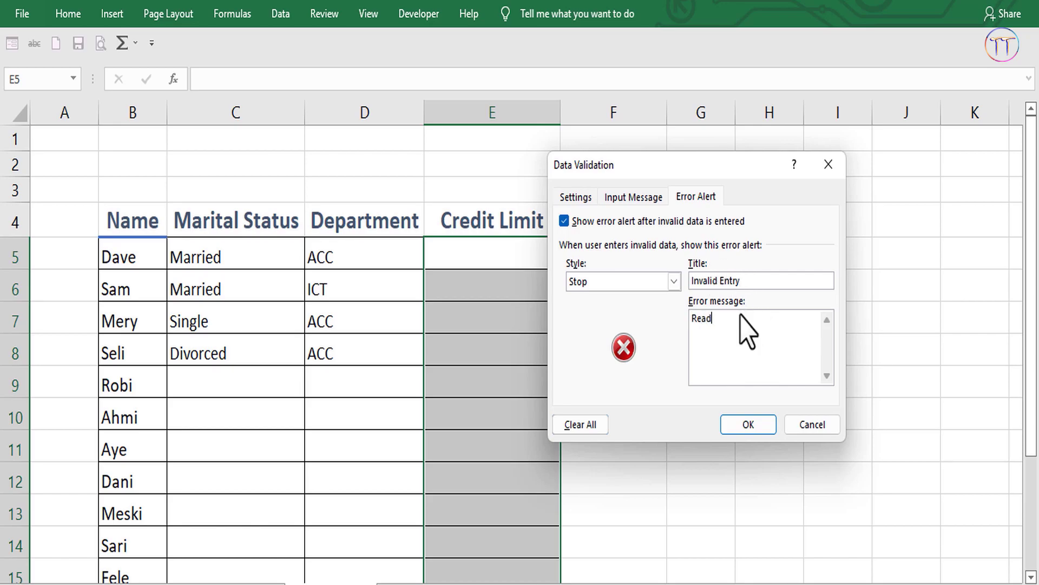
type("the In struction")
left_click(739, 319)
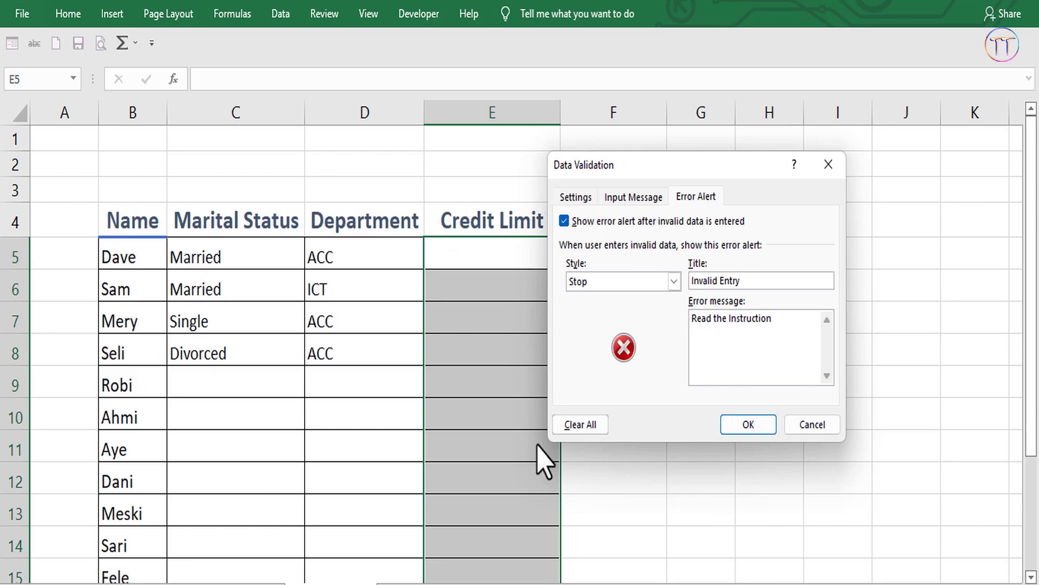
left_click(593, 198)
left_click(635, 198)
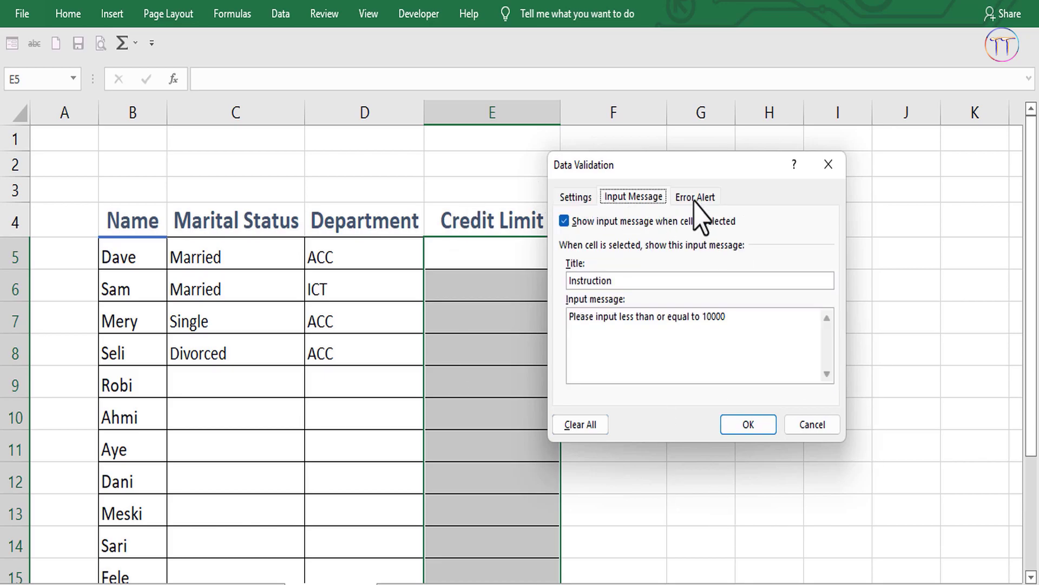
left_click(695, 199)
left_click(749, 424)
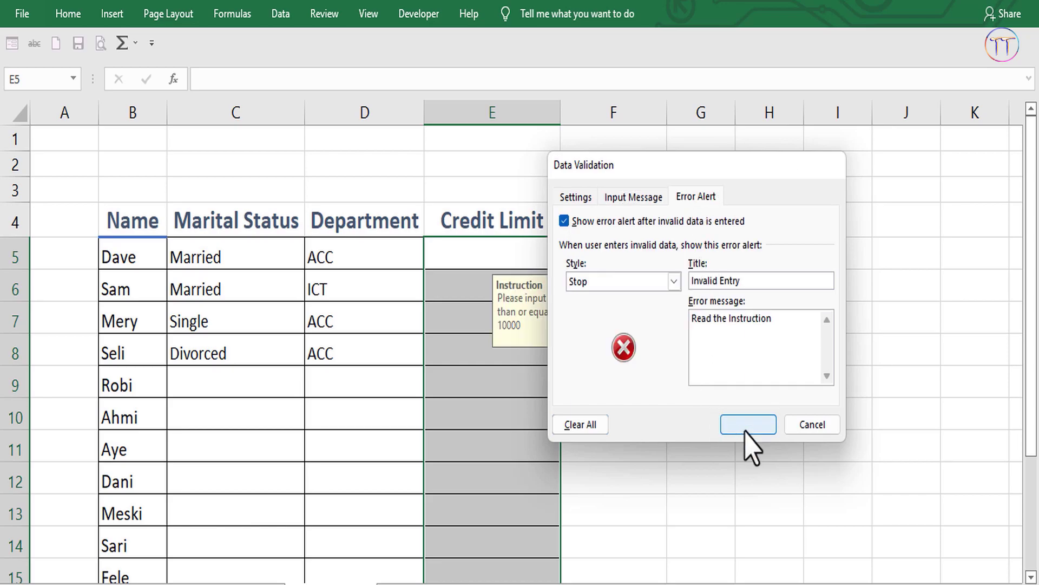
Enter 11000 in E5 to test that the credit limit rule rejects it.
left_click(528, 412)
left_click(493, 254)
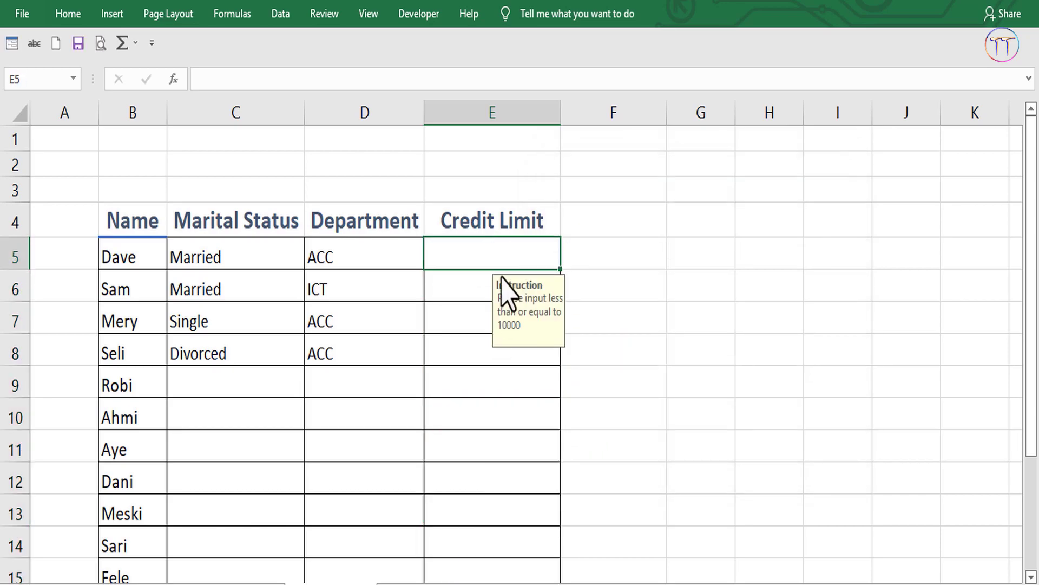
left_click(466, 336)
left_click(466, 254)
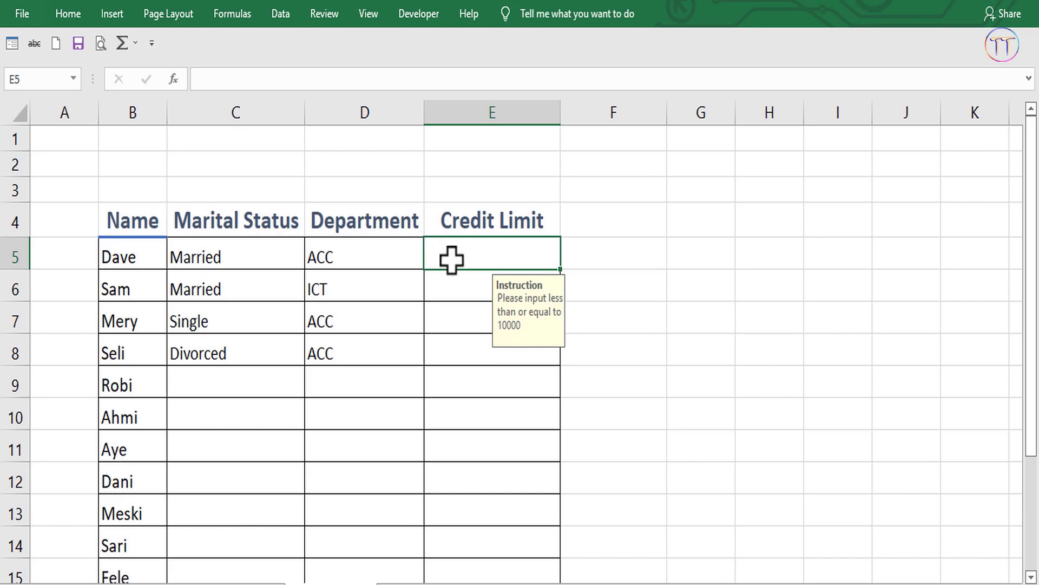
type("11000")
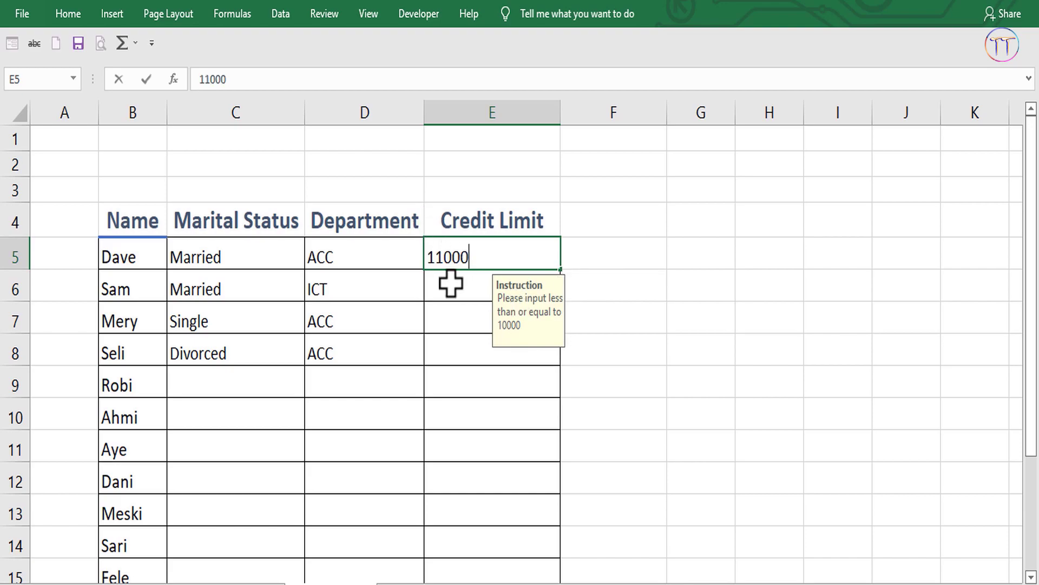
key("Return")
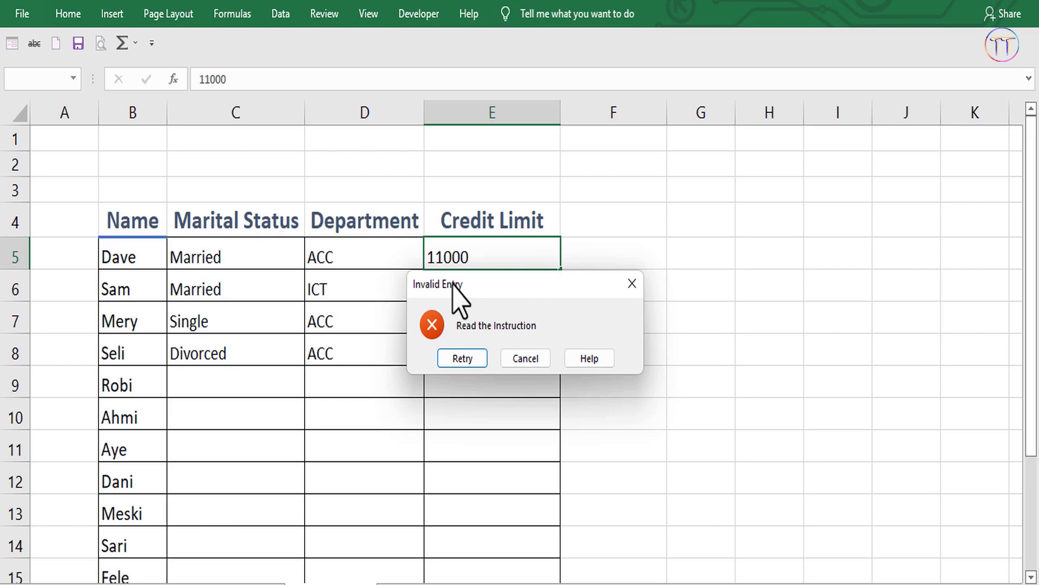
Correct E5 to 9000, then overwrite it with 10000.
left_click(463, 359)
left_click(460, 256)
key("Left")
key("Left")
key("Left")
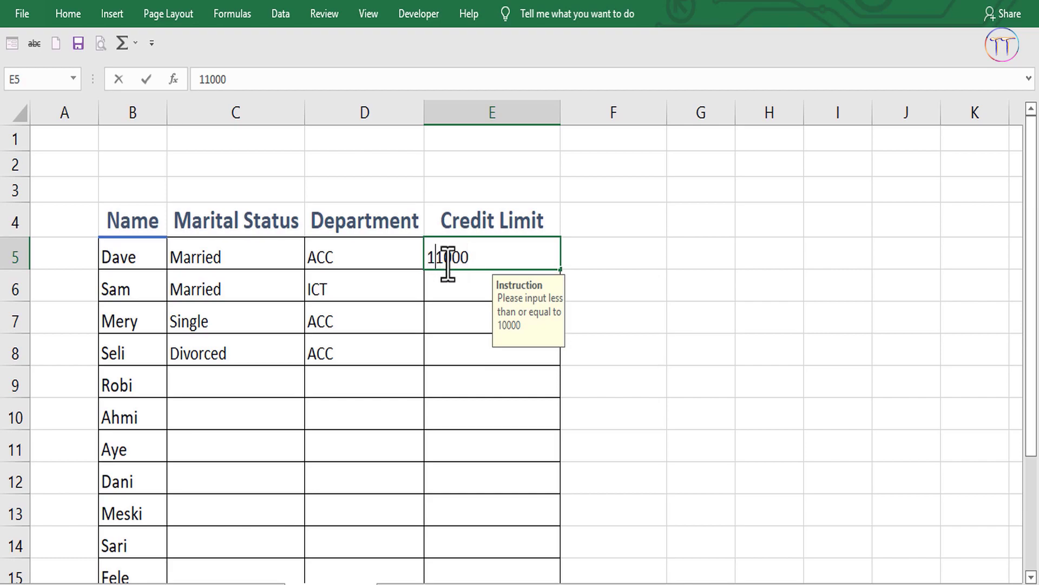
key("BackSpace")
key("BackSpace")
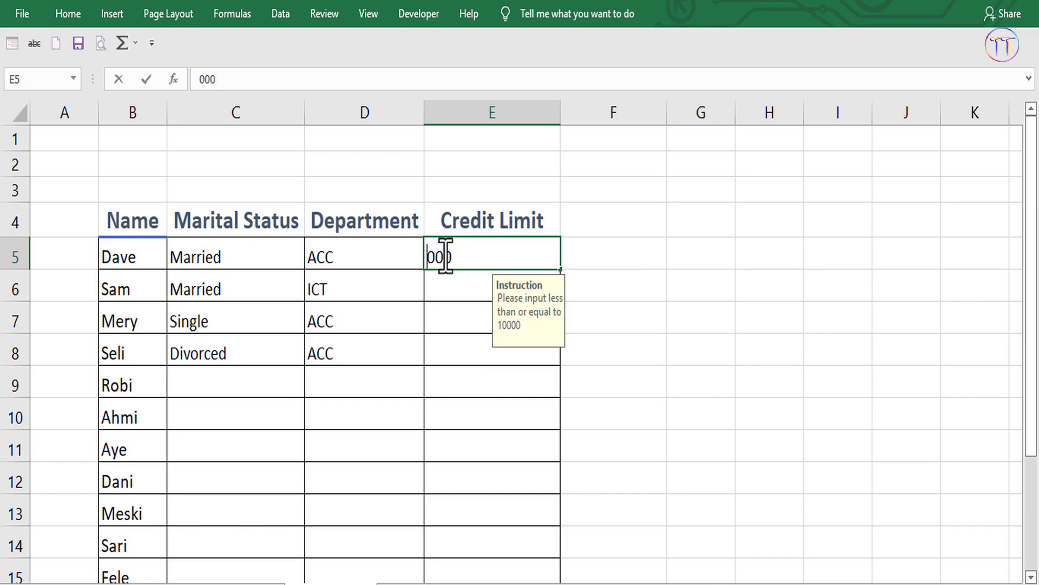
type("9")
left_click(475, 290)
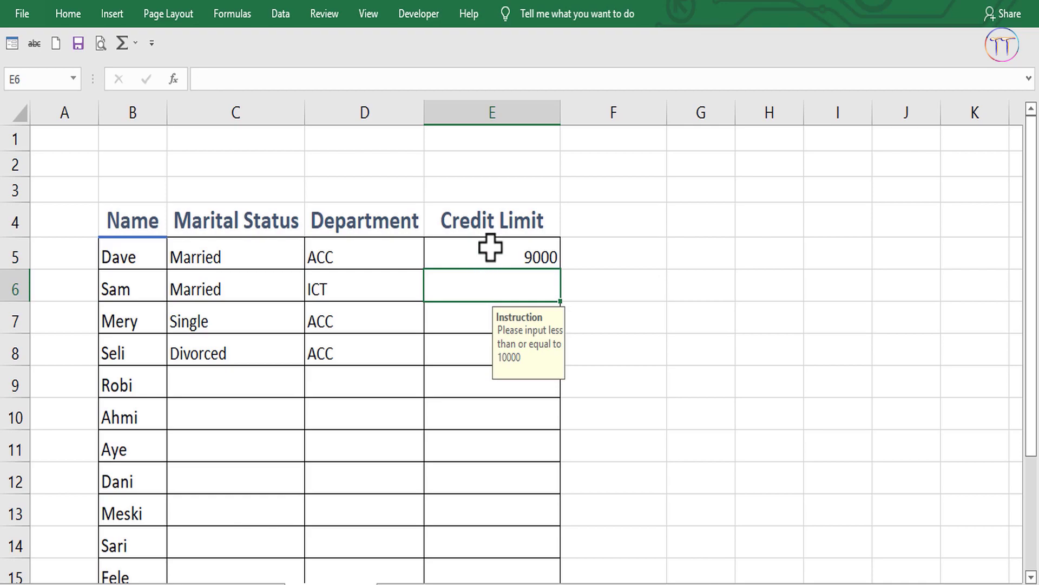
left_click(486, 248)
type("1")
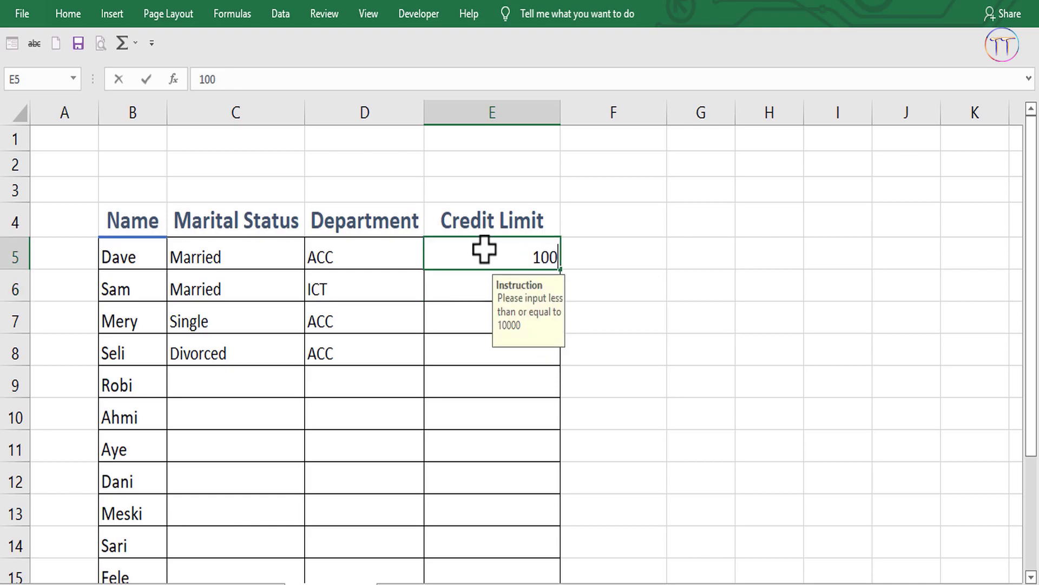
type("00")
left_click(482, 323)
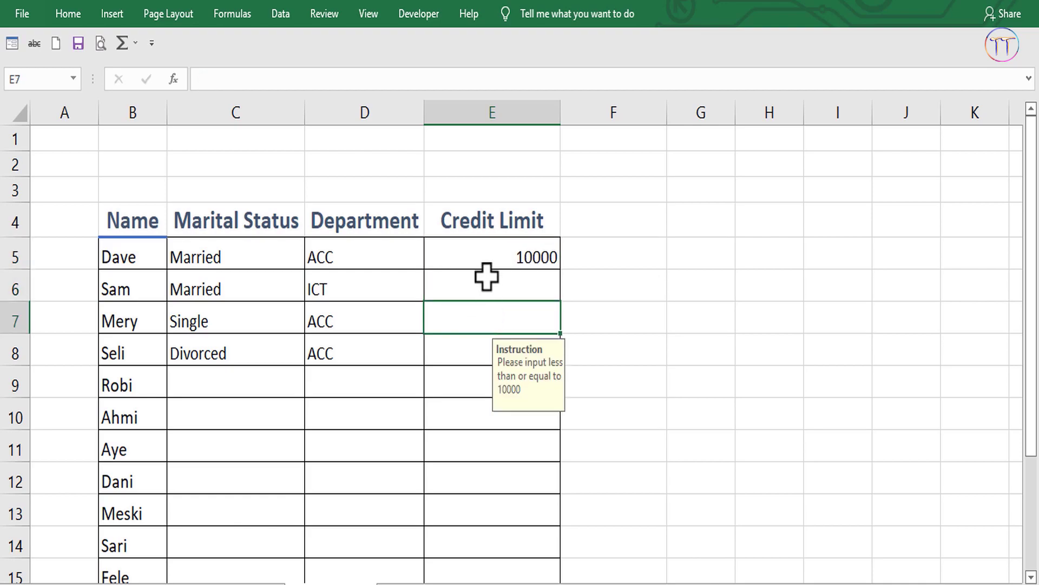
left_click(487, 275)
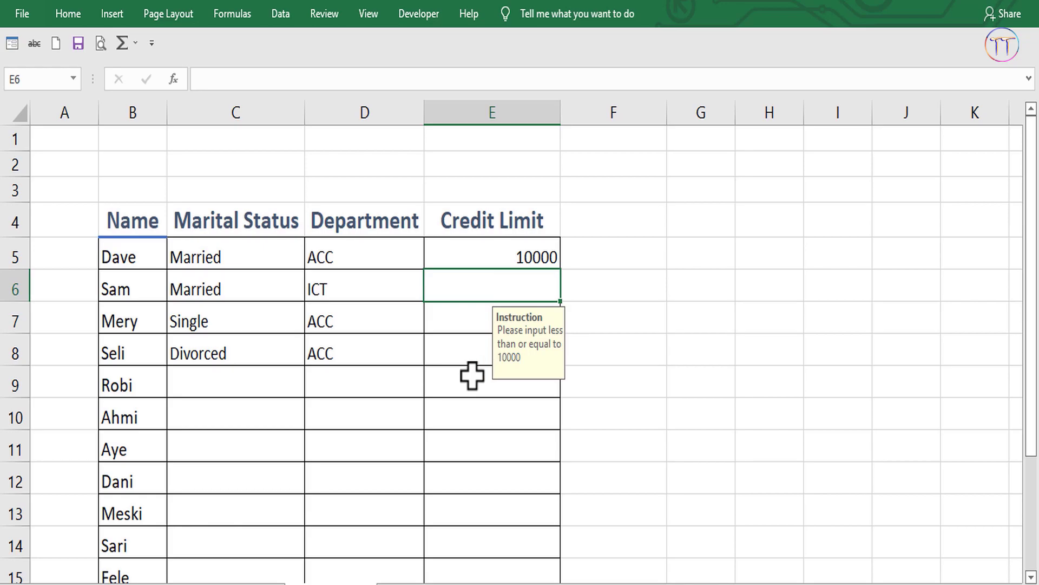
left_click(381, 392)
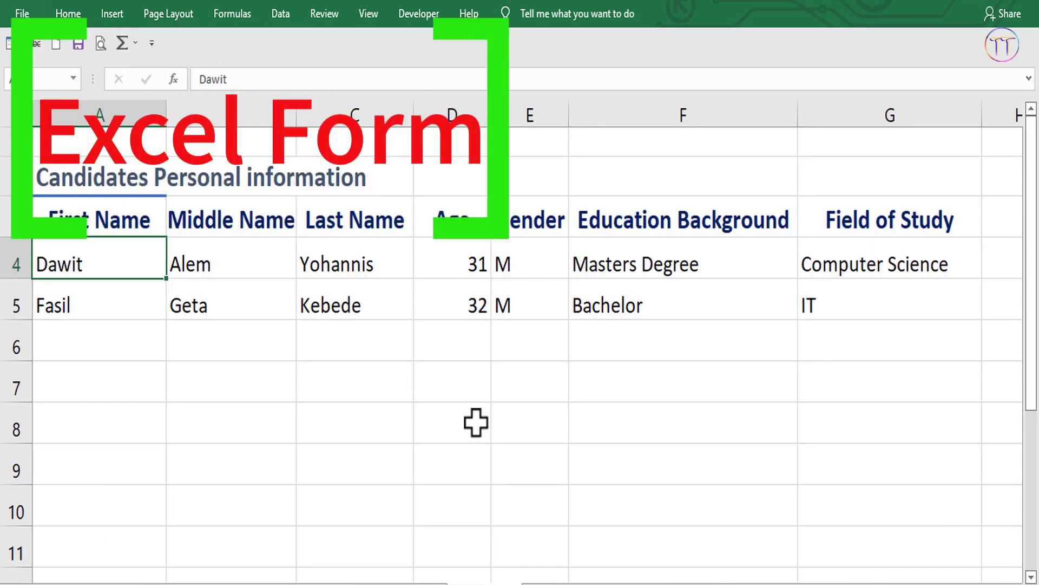
Enter test names Sara and Bekele in the first empty candidate row.
key("Down")
key("Down")
type("Sar")
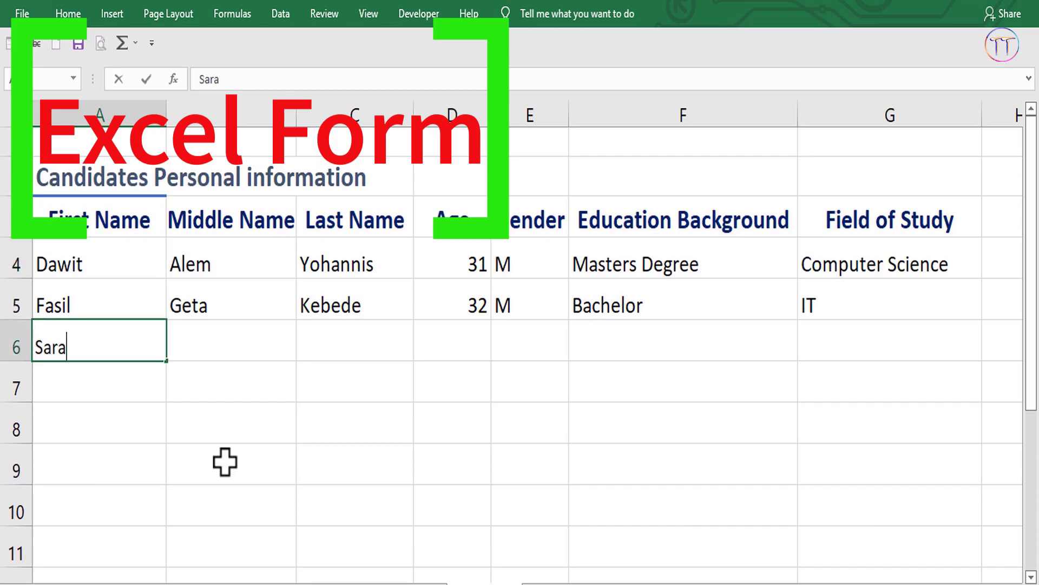
key("Tab")
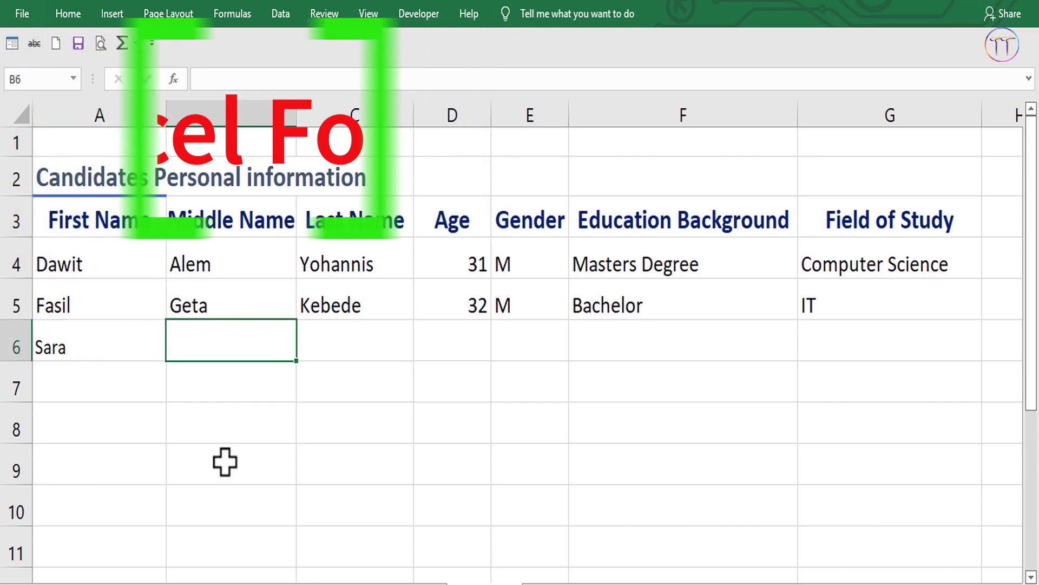
type("Bekele")
key("Tab")
Clear the test entries from row 6 and expand the Home ribbon.
left_click_drag(202, 346, 39, 348)
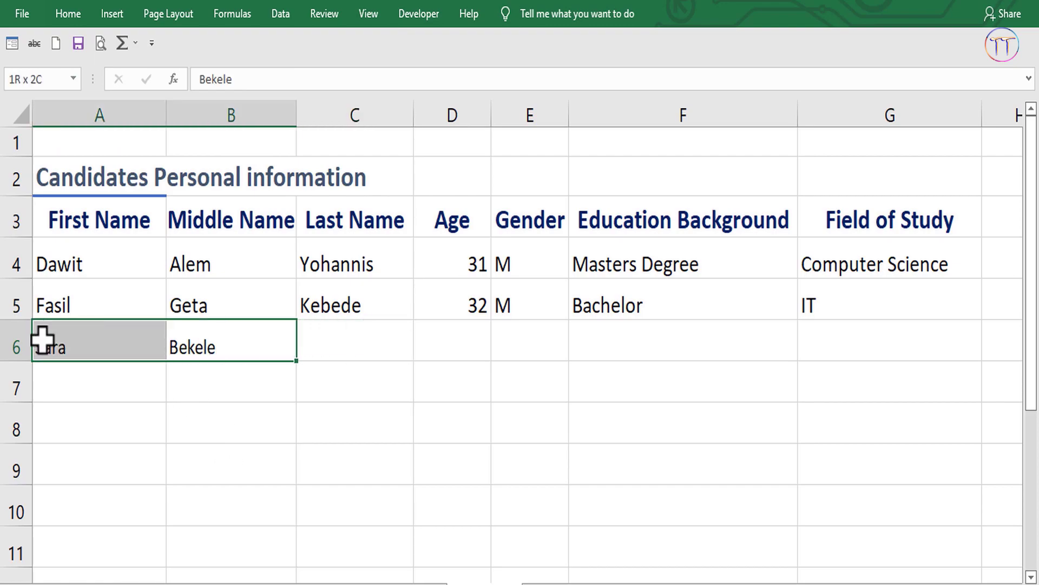
key("Delete")
left_click(157, 381)
left_click(192, 383)
key("Left")
key("Up")
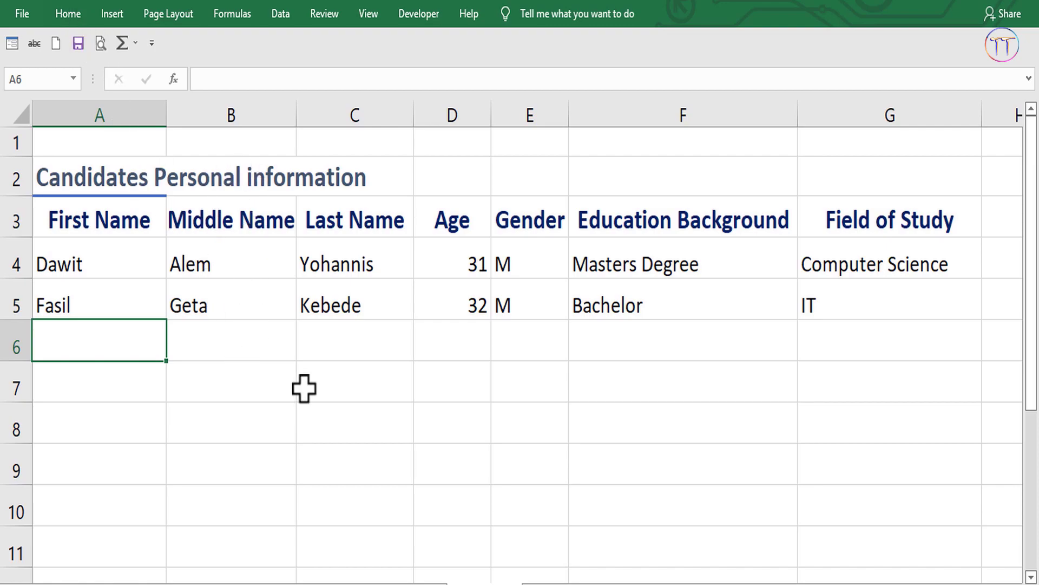
left_click(275, 352)
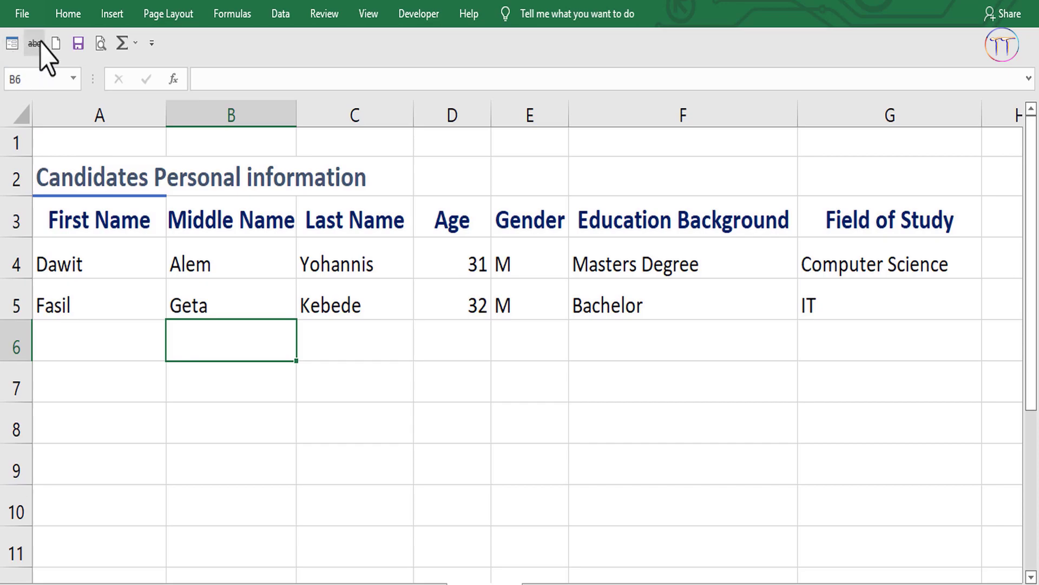
left_click(69, 15)
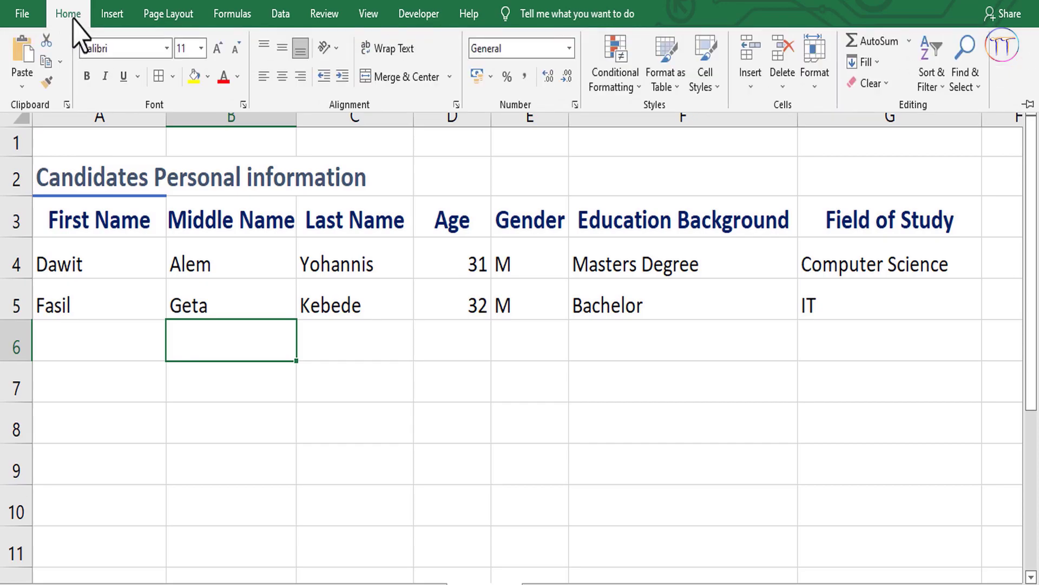
Via Customize the Ribbon, list All Commands and add the Form... command.
right_click(73, 21)
left_click(94, 44)
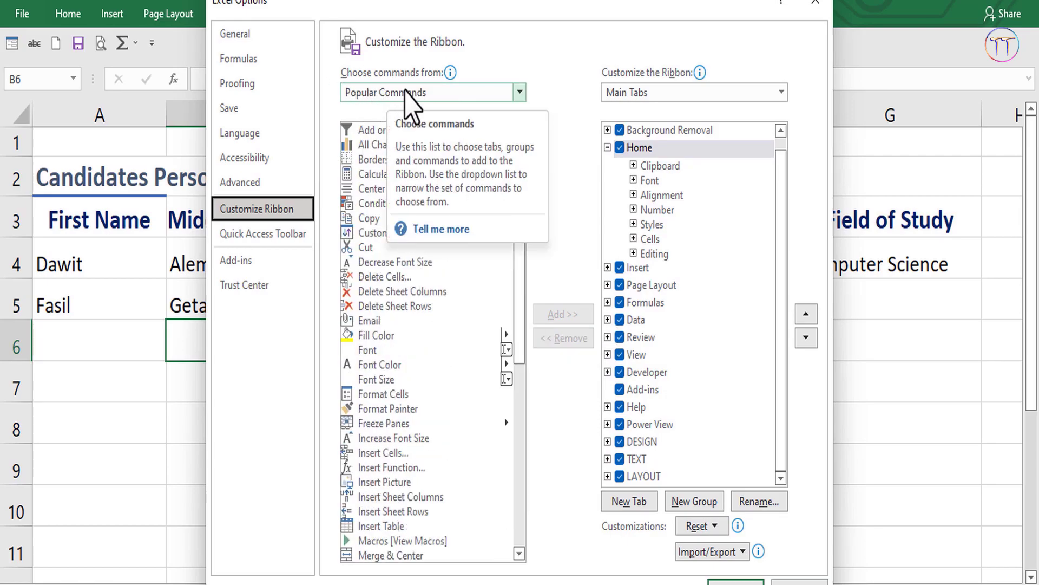
left_click(418, 92)
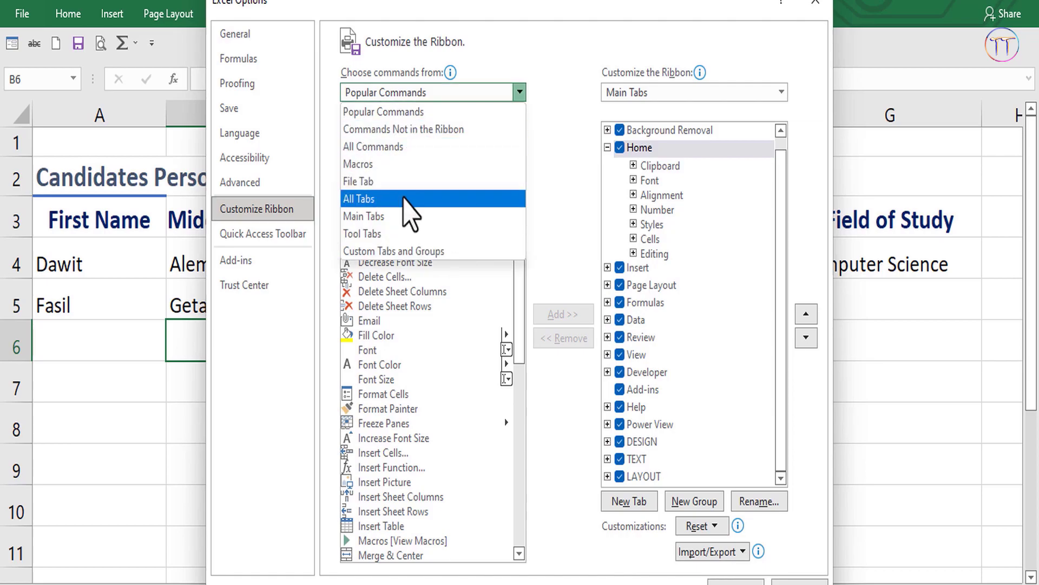
left_click(379, 146)
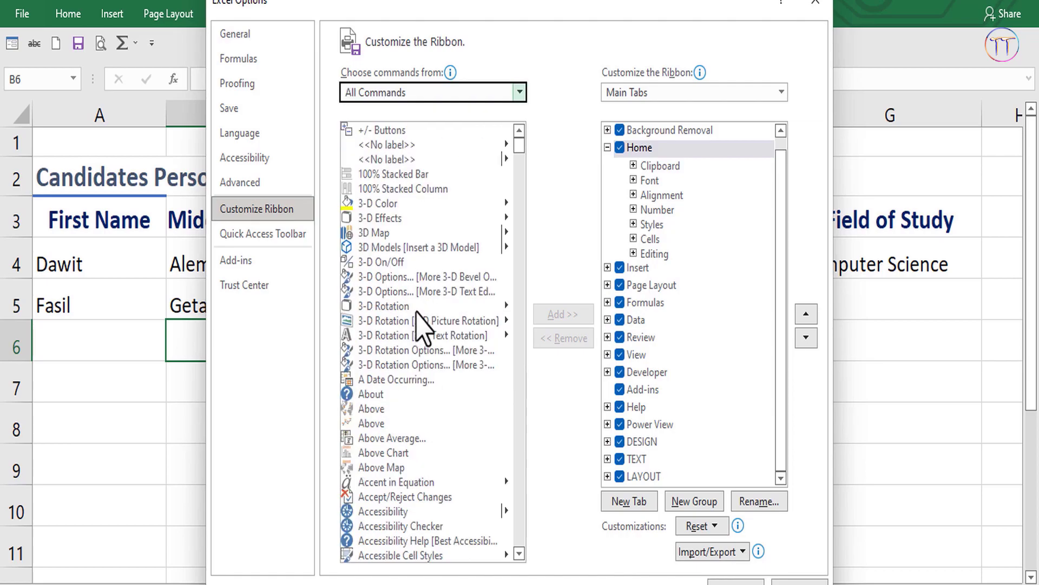
scroll(420, 325, "down", 15)
scroll(420, 330, "down", 15)
scroll(422, 341, "down", 15)
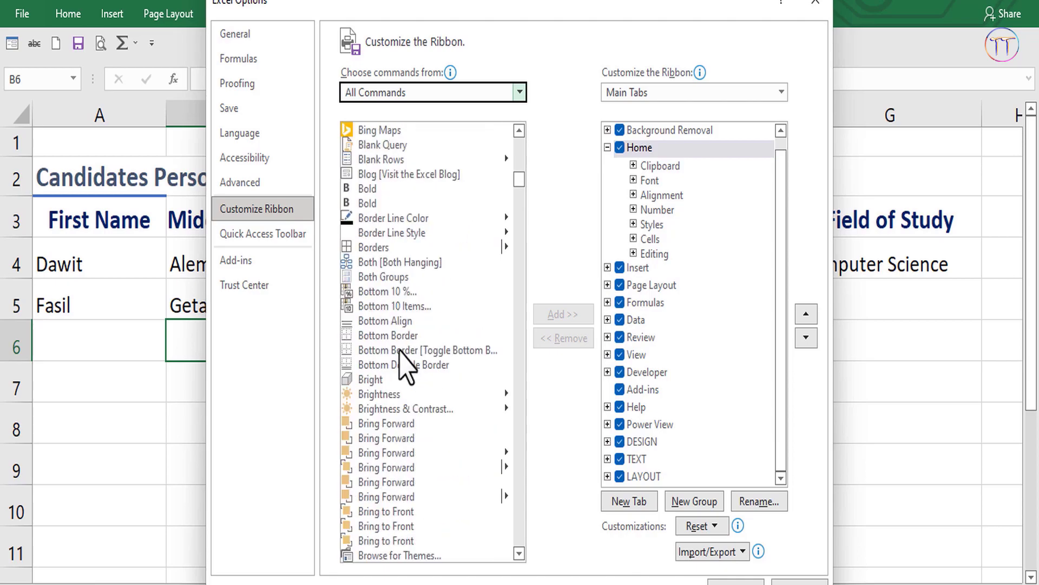
scroll(411, 357, "down", 15)
scroll(401, 374, "down", 1)
left_click_drag(517, 198, 513, 284)
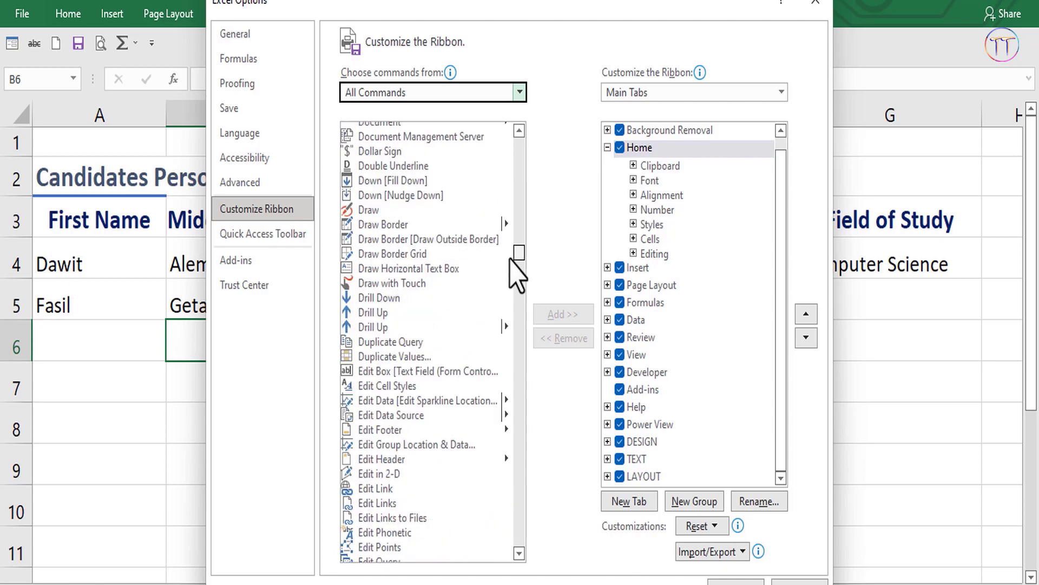
scroll(360, 278, "up", 3)
left_click(374, 334)
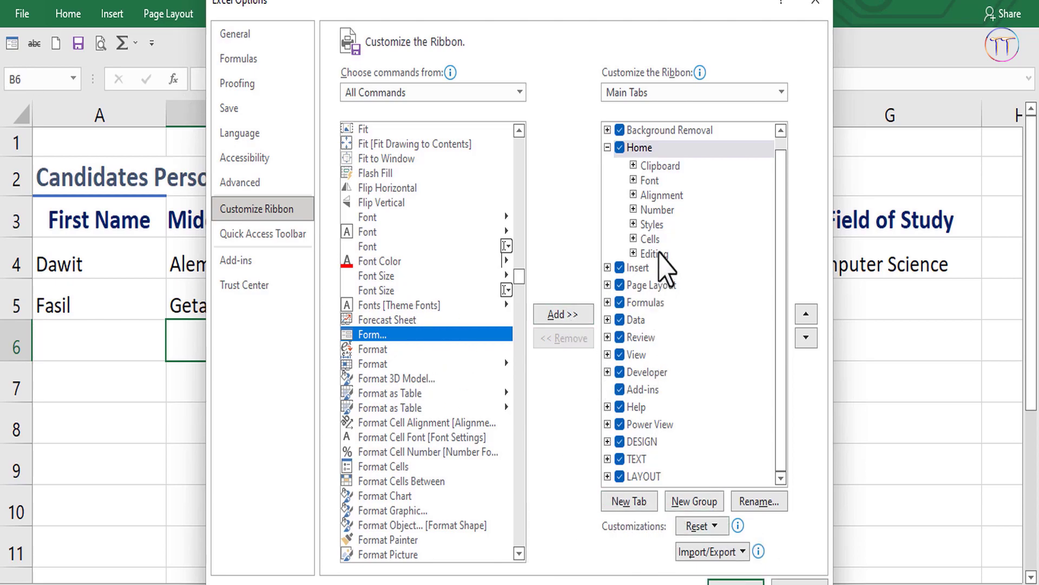
left_click_drag(548, 15, 546, 3)
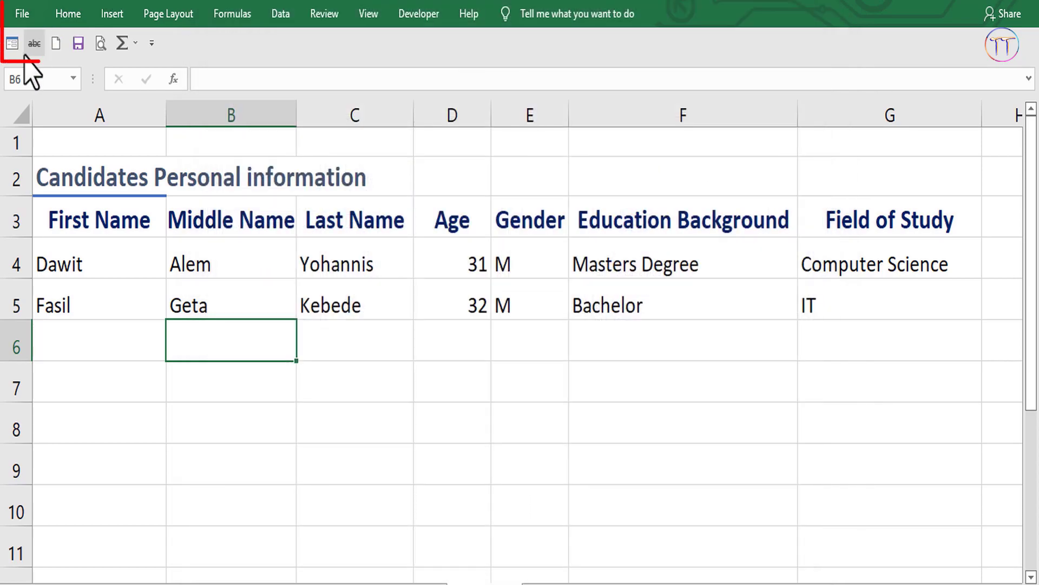
Select a cell in the candidate table and open the data-entry Form.
left_click(302, 455)
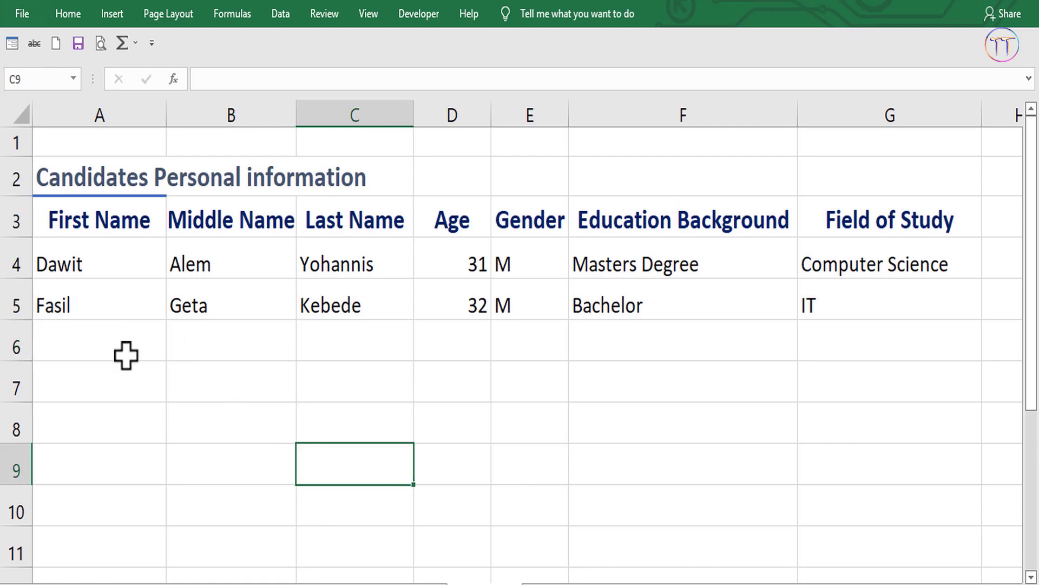
left_click(74, 269)
left_click(80, 310)
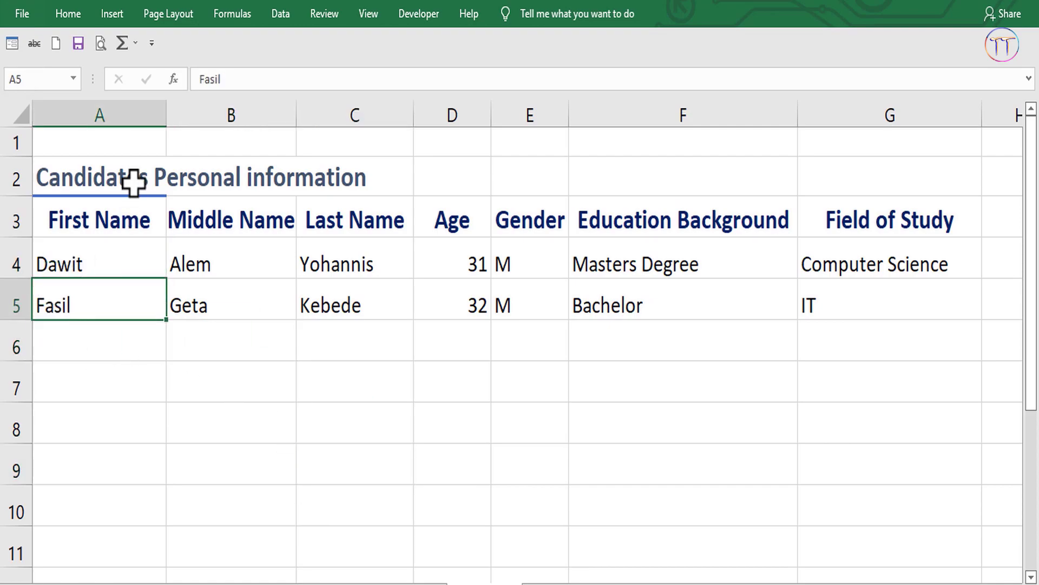
left_click(8, 45)
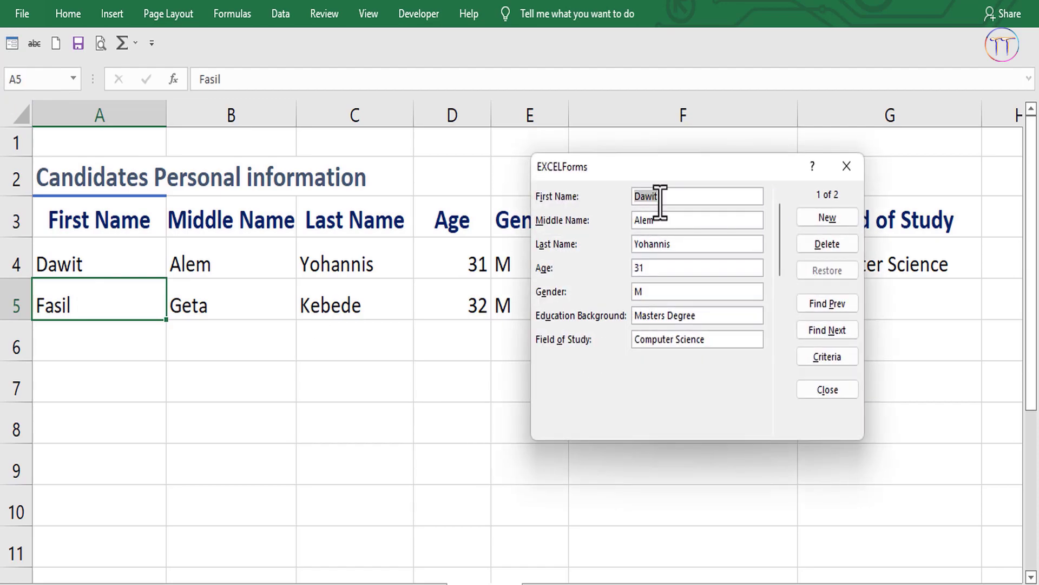
left_click_drag(660, 168, 379, 144)
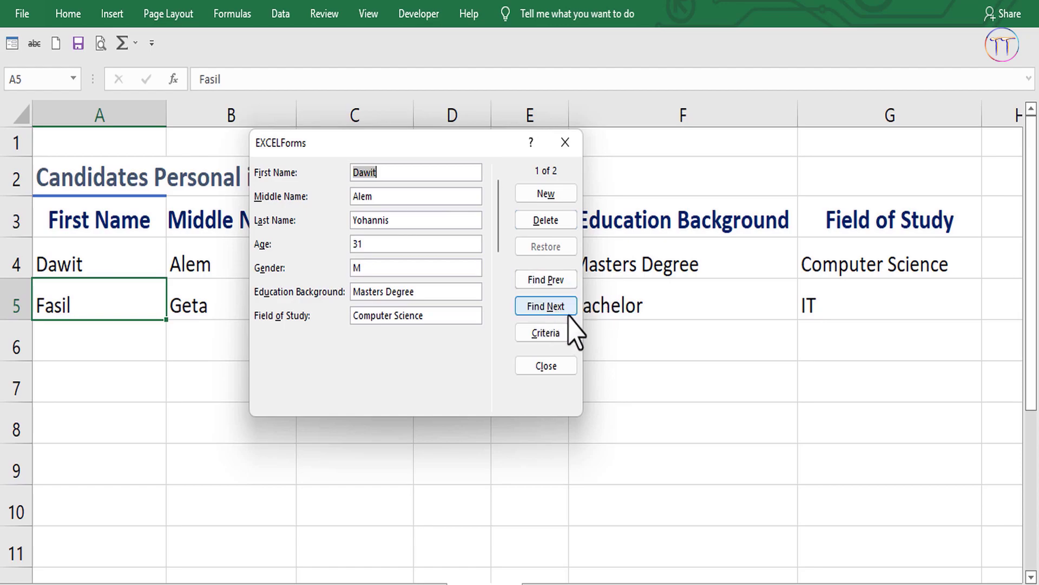
Add a new candidate record (female, 29, Masters Degree, Accounting) as row 6.
left_click(543, 307)
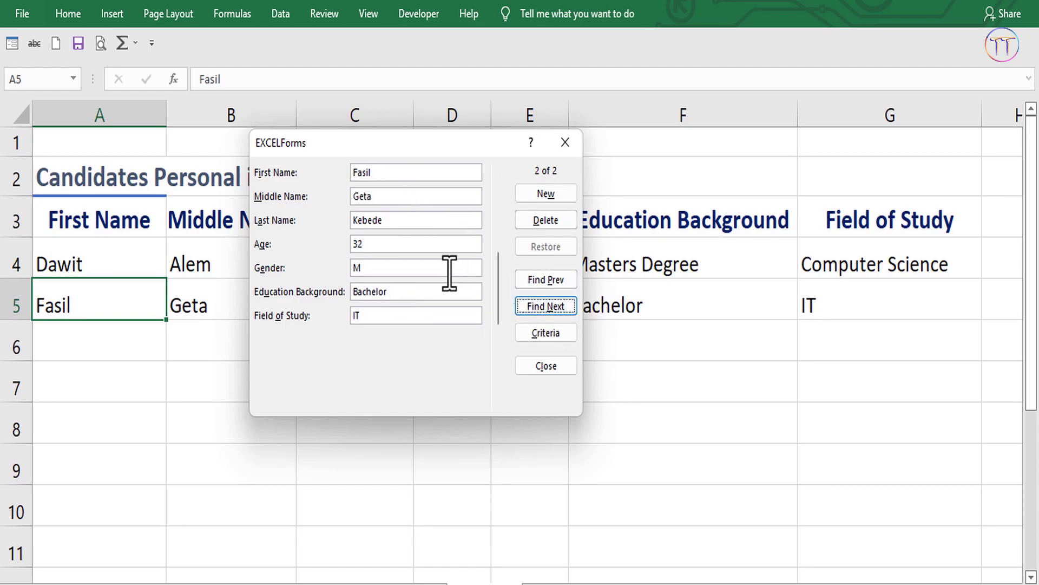
left_click(546, 194)
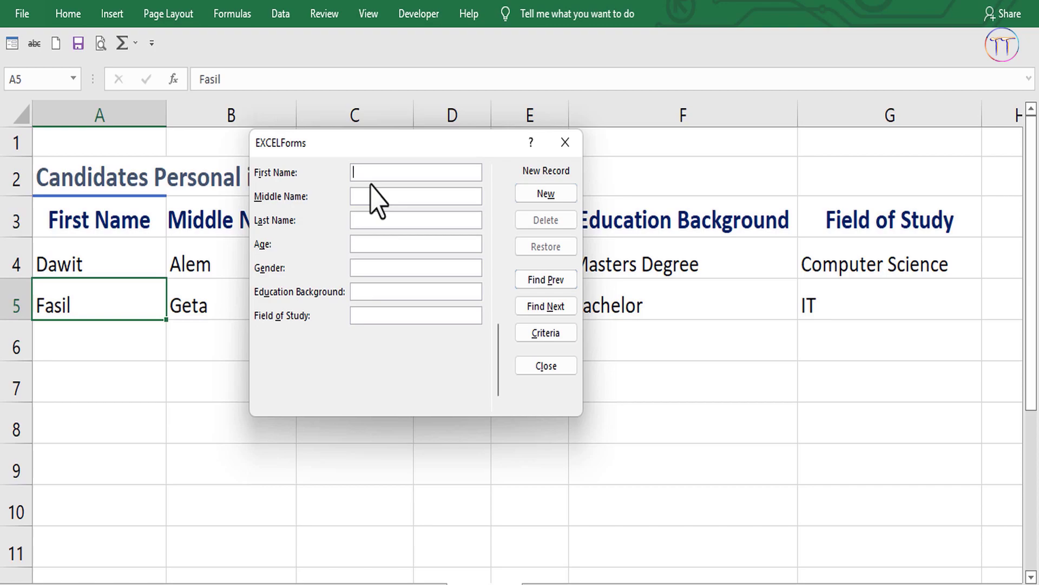
type("ron")
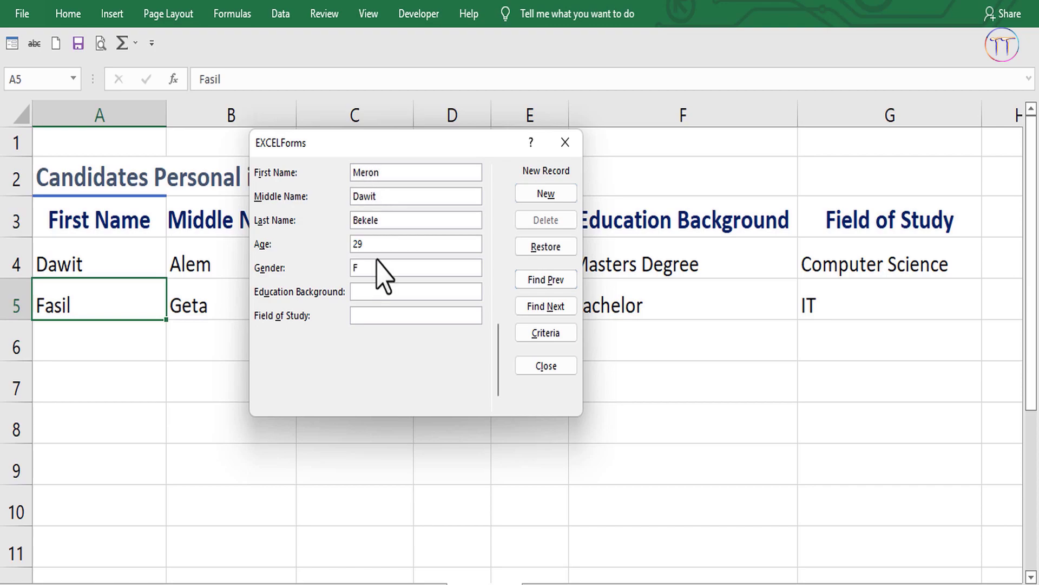
left_click(387, 291)
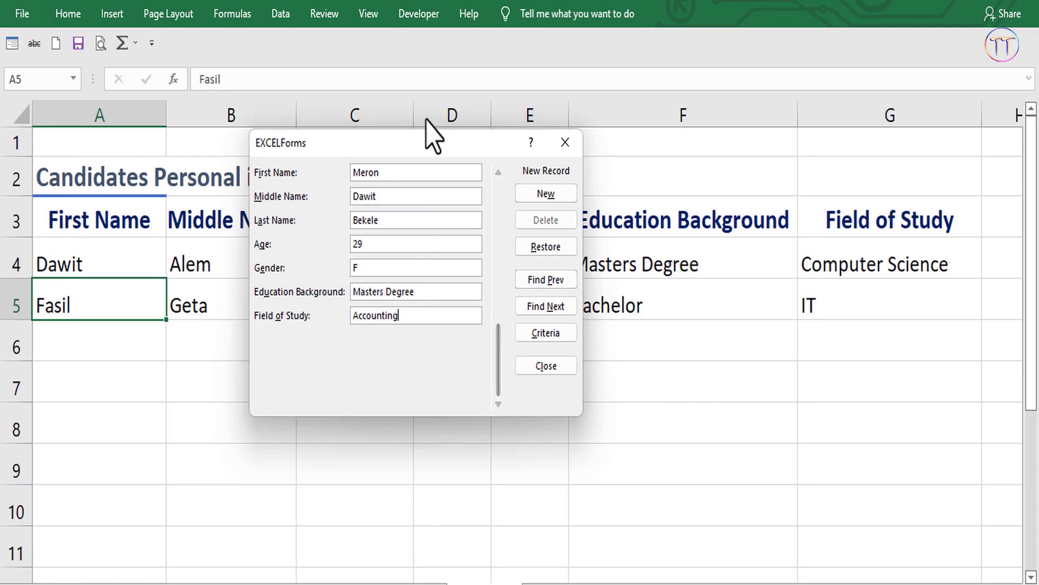
left_click(553, 195)
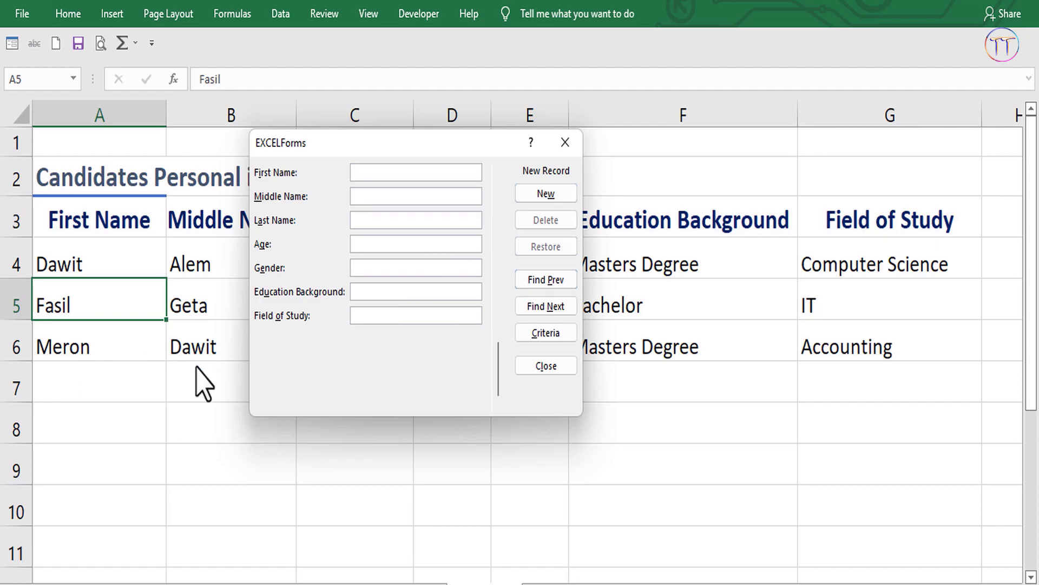
mouse_move(414, 153)
left_mouse_down()
mouse_move(630, 186)
mouse_move(609, 193)
left_mouse_up()
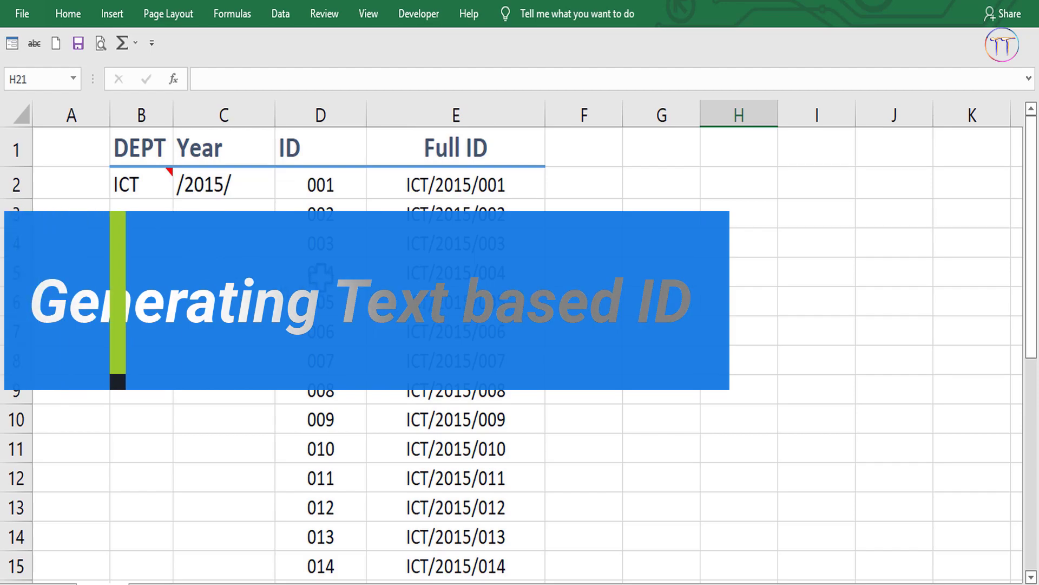
Select the Full ID cells E2:E28 and delete their values.
left_click_drag(422, 189, 541, 563)
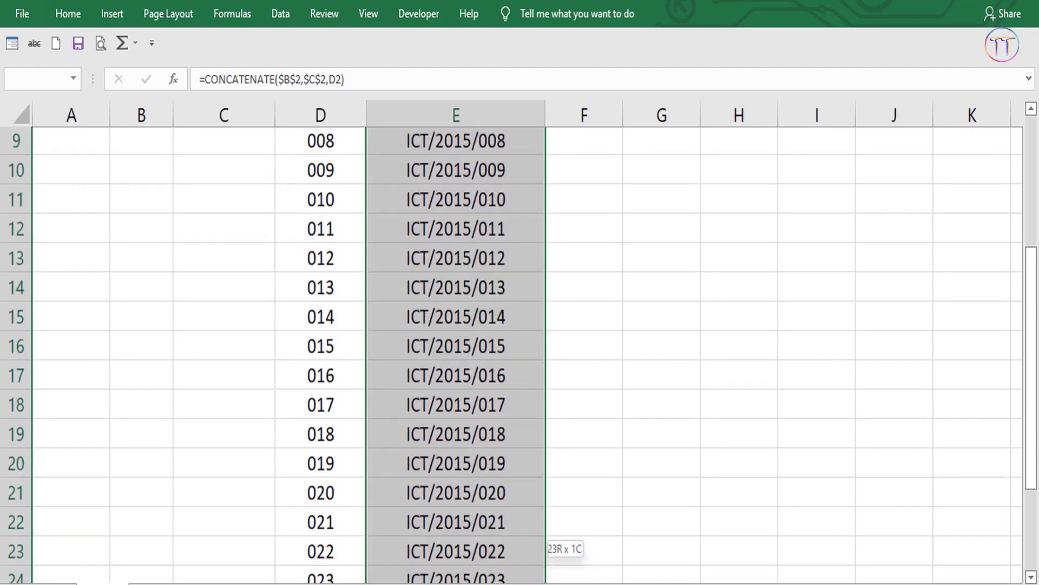
left_click_drag(428, 577, 420, 278)
scroll(422, 281, "up", 6)
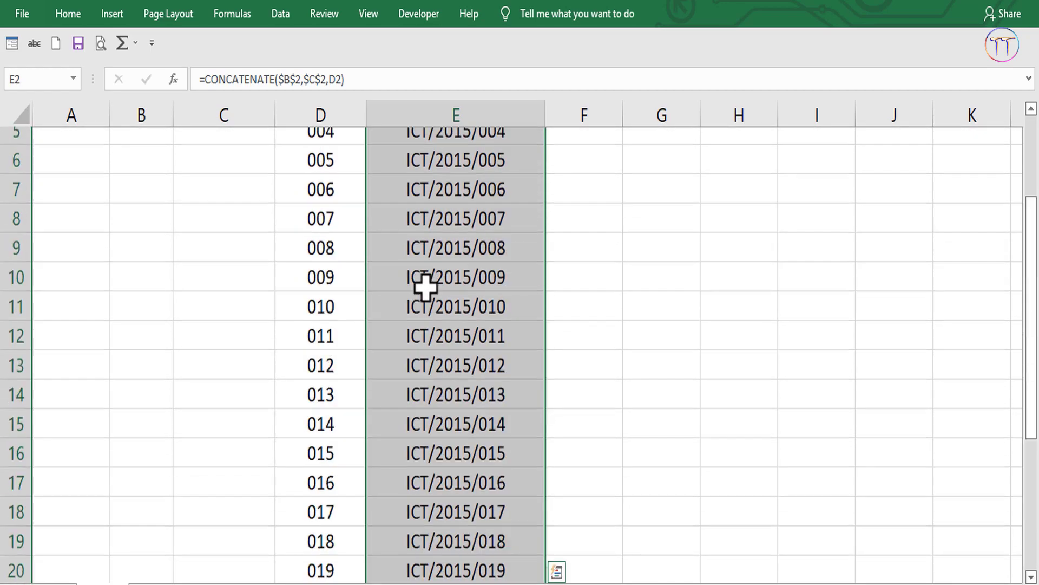
scroll(425, 282, "up", 2)
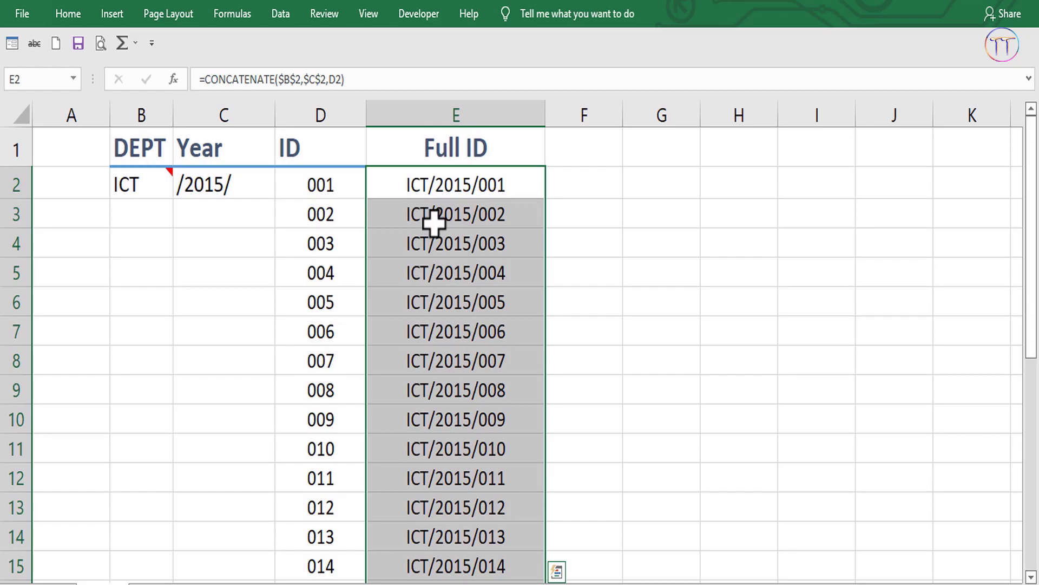
key("Delete")
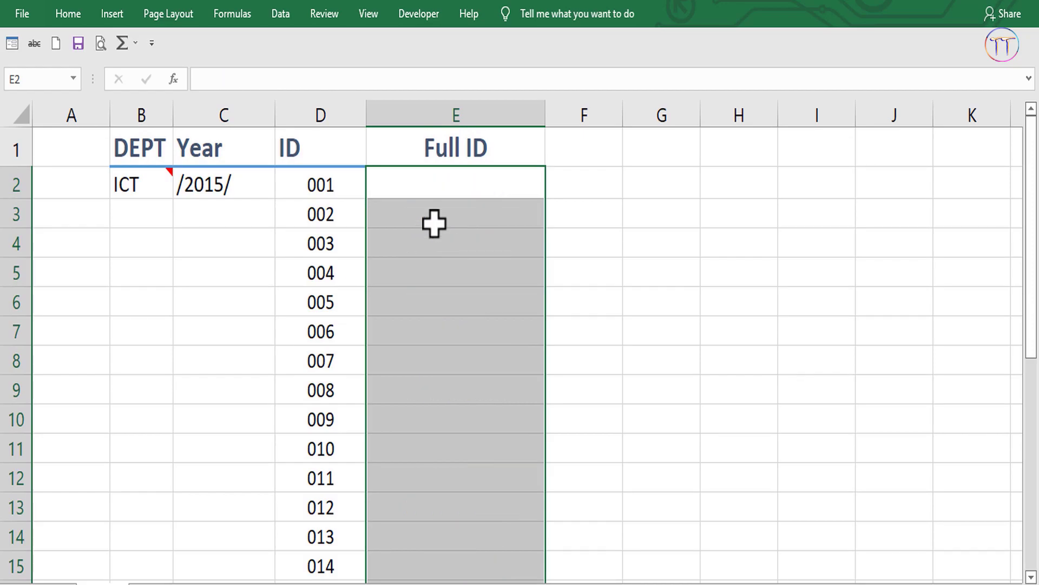
Inspect ICT in B2, /2015/ in C2 and 001 in D2, then check D2's number format.
left_click(441, 243)
left_click(138, 187)
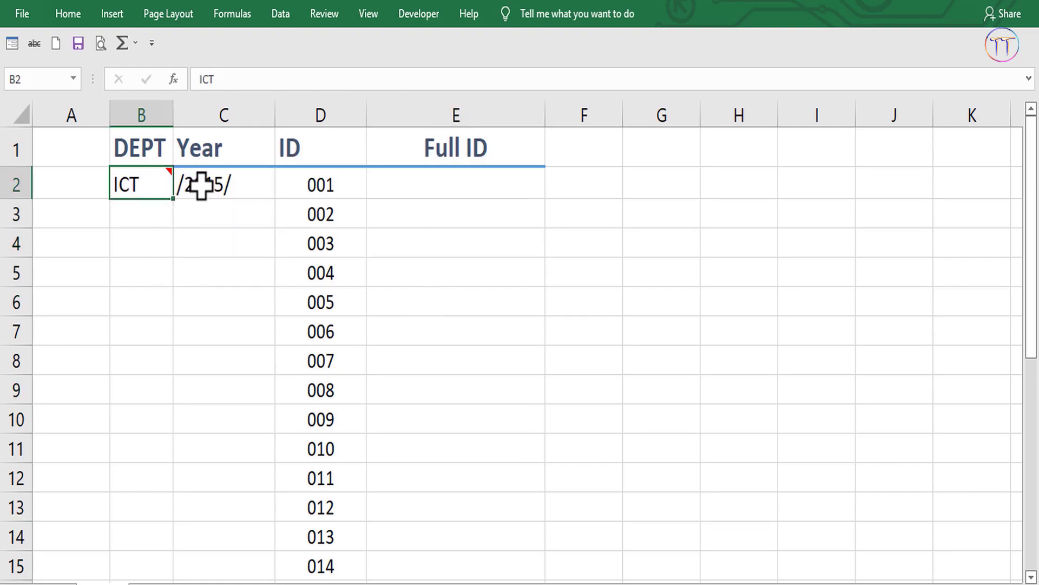
left_click(202, 186)
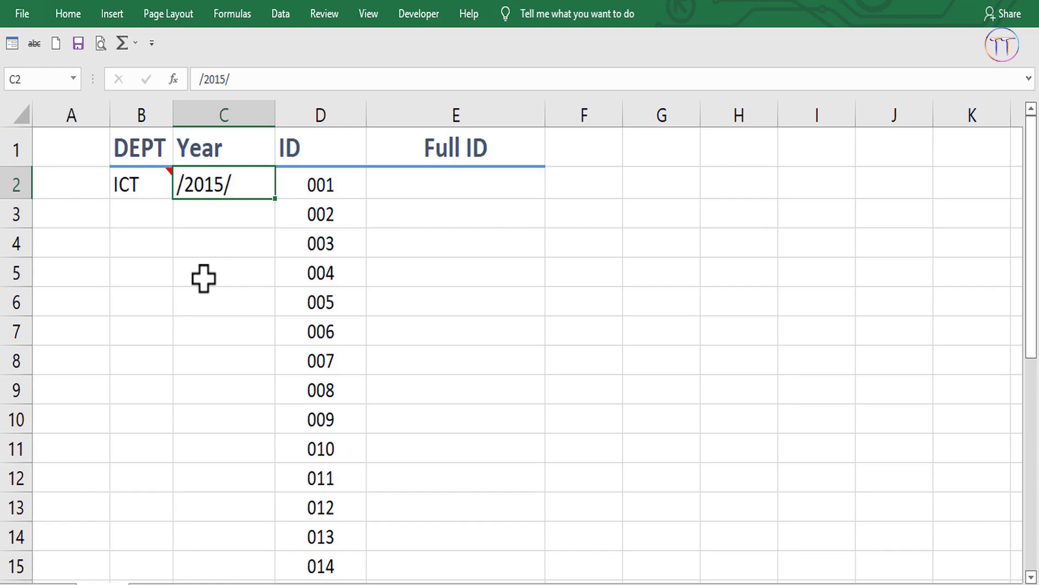
left_click(338, 185)
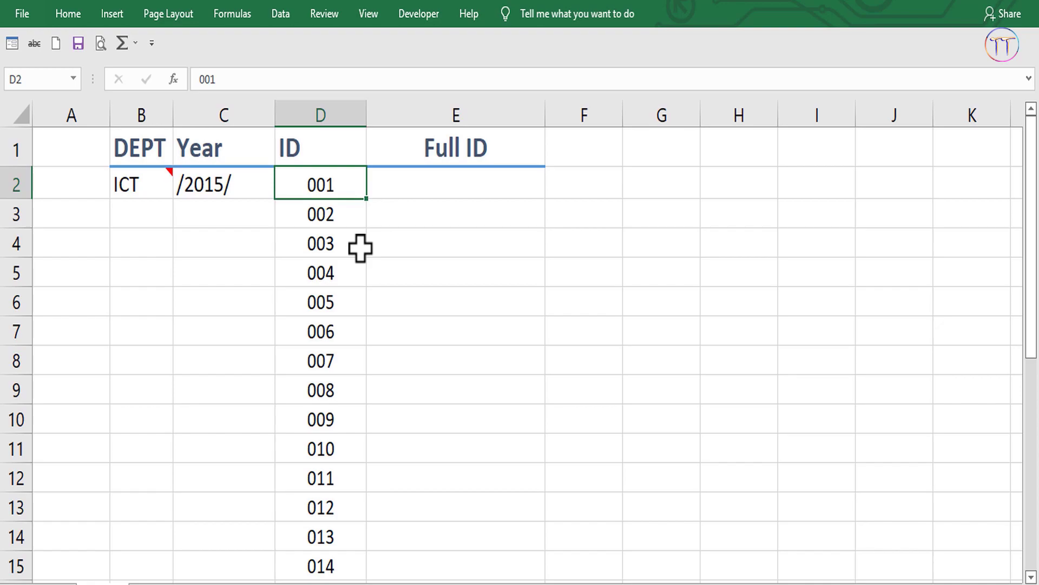
left_click(469, 298)
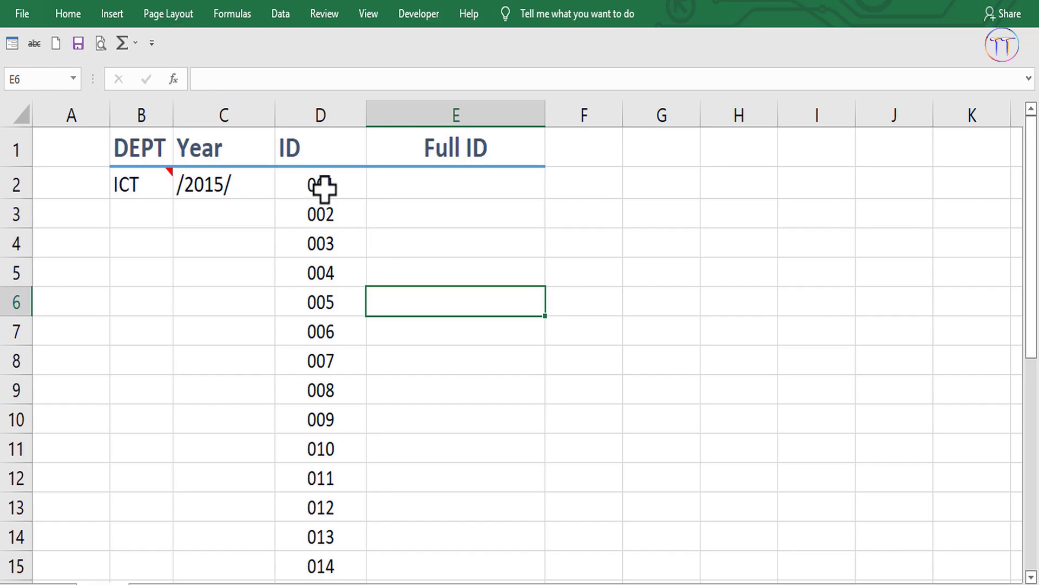
left_click(322, 185)
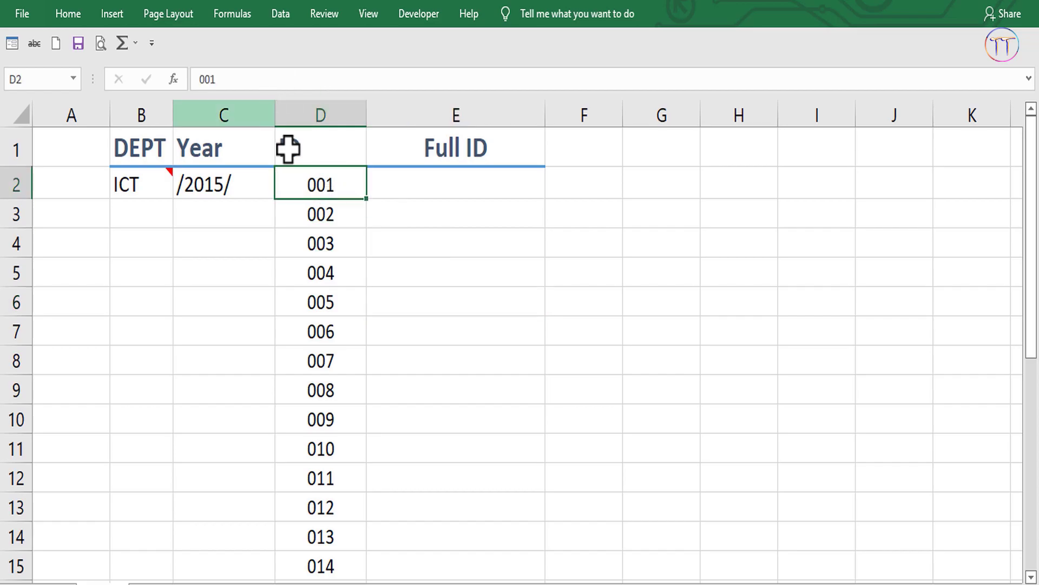
left_click(76, 15)
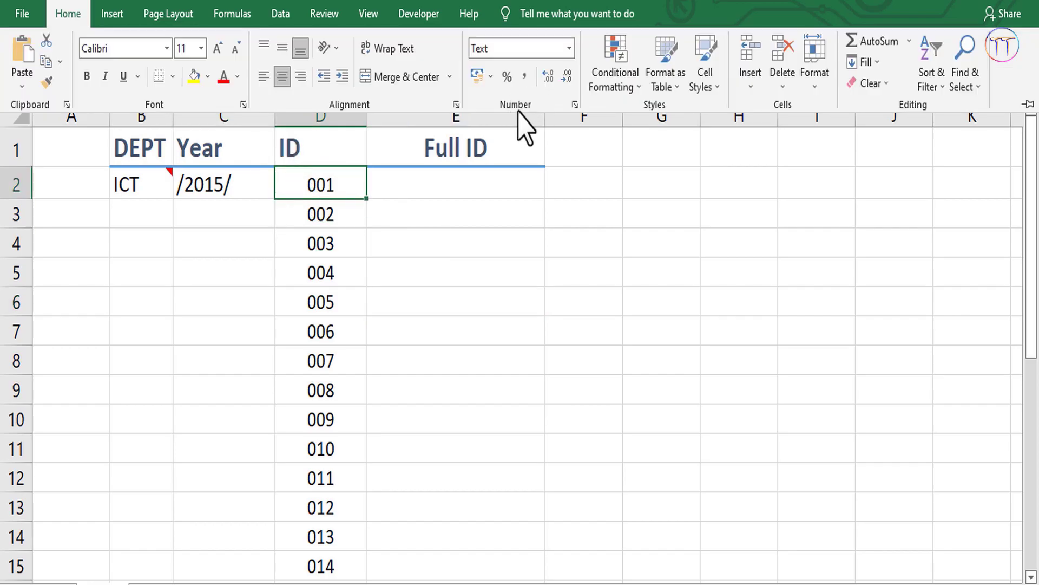
Apply Text number format to the ID cells and collapse the ribbon.
left_click(569, 48)
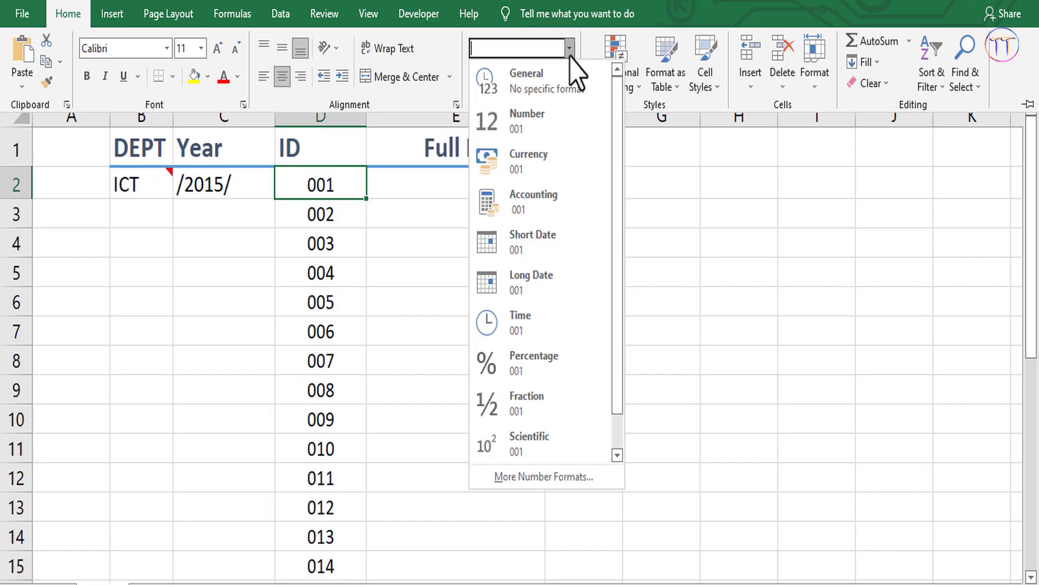
scroll(524, 366, "down", 1)
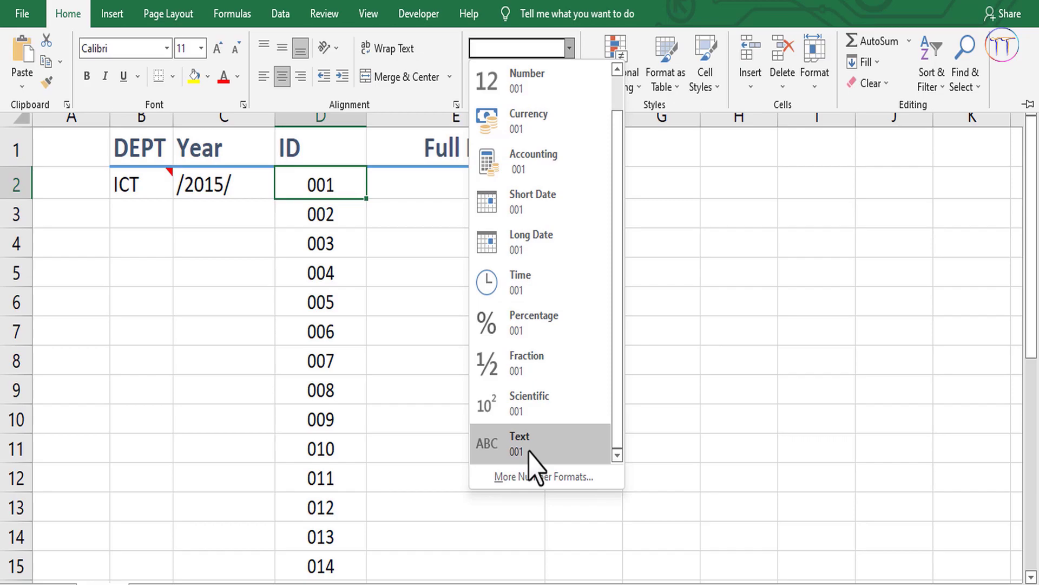
left_click(529, 452)
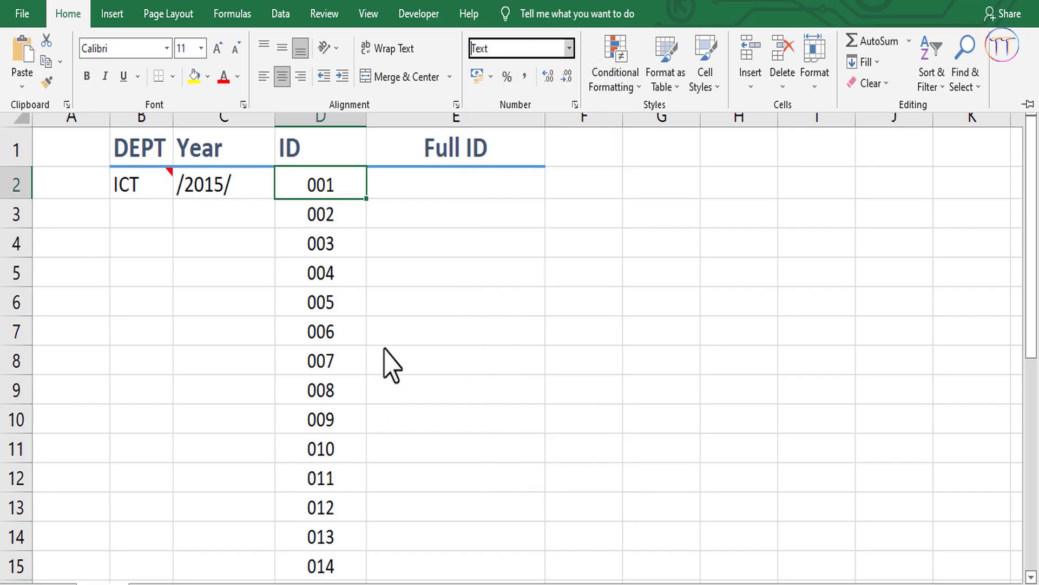
left_click(667, 182)
left_click(627, 322)
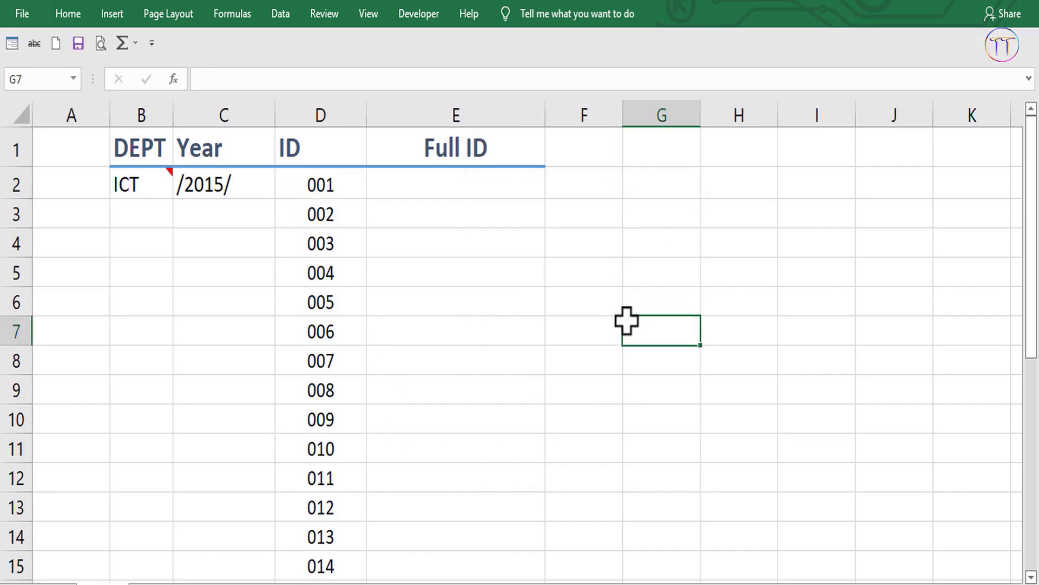
left_click(423, 245)
left_click(405, 192)
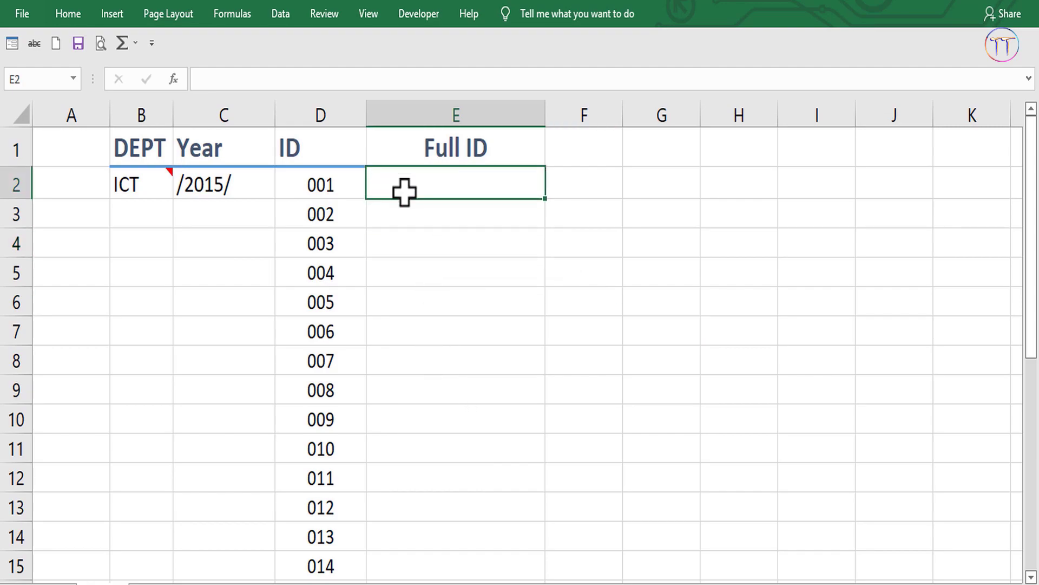
Enter =CONCATENATE($B$2,$C$2,D2) in E2 to produce the Full ID ICT/2015/001.
type("=")
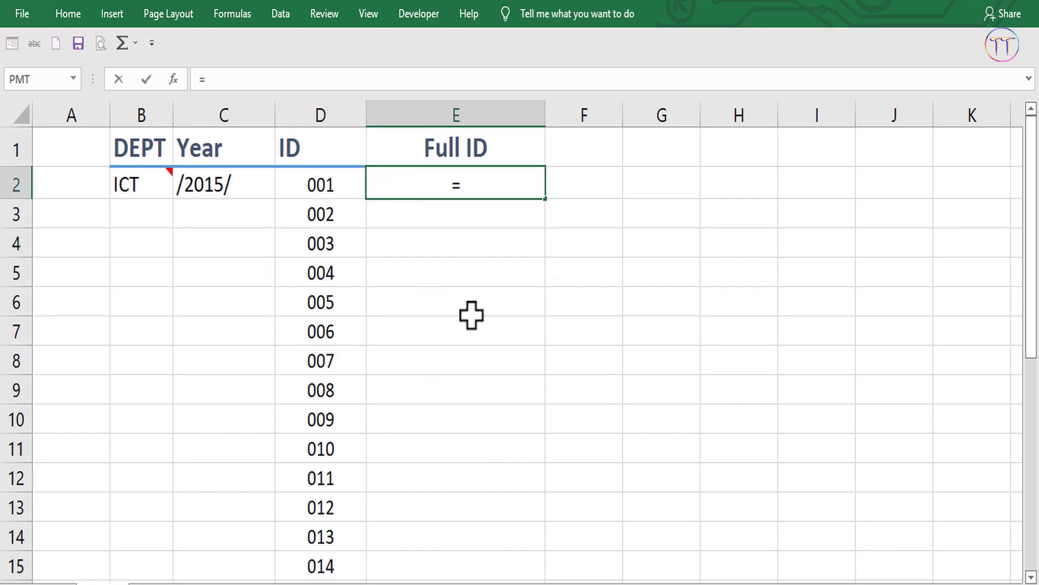
key("BackSpace")
type("=co")
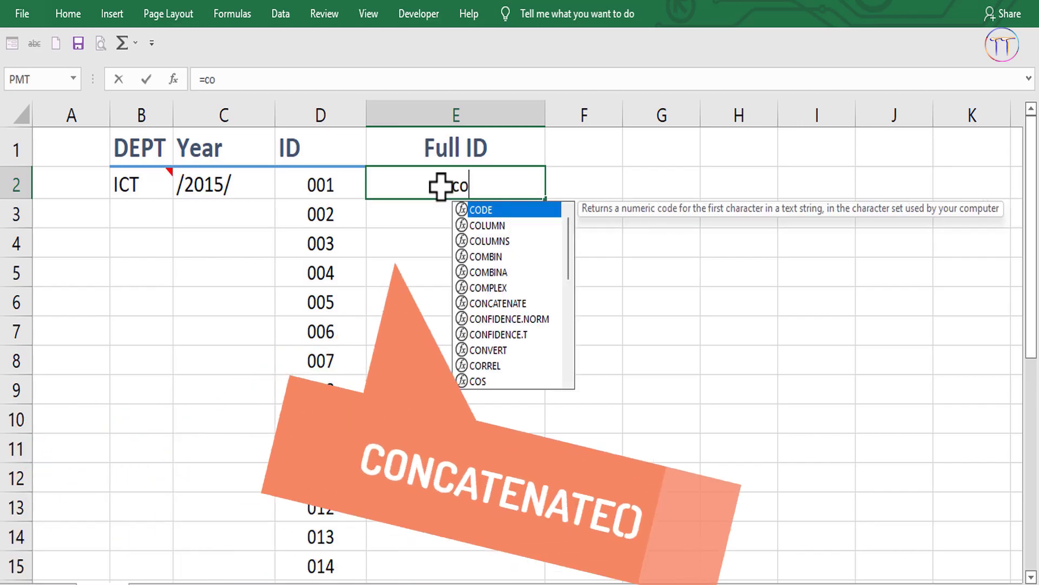
type("nca")
key("Tab")
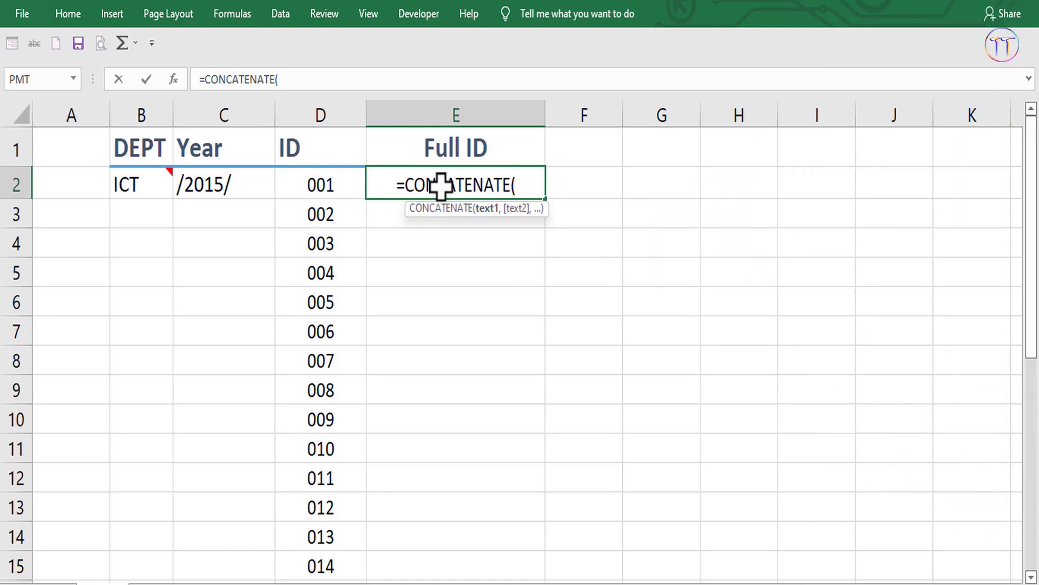
mouse_move(138, 185)
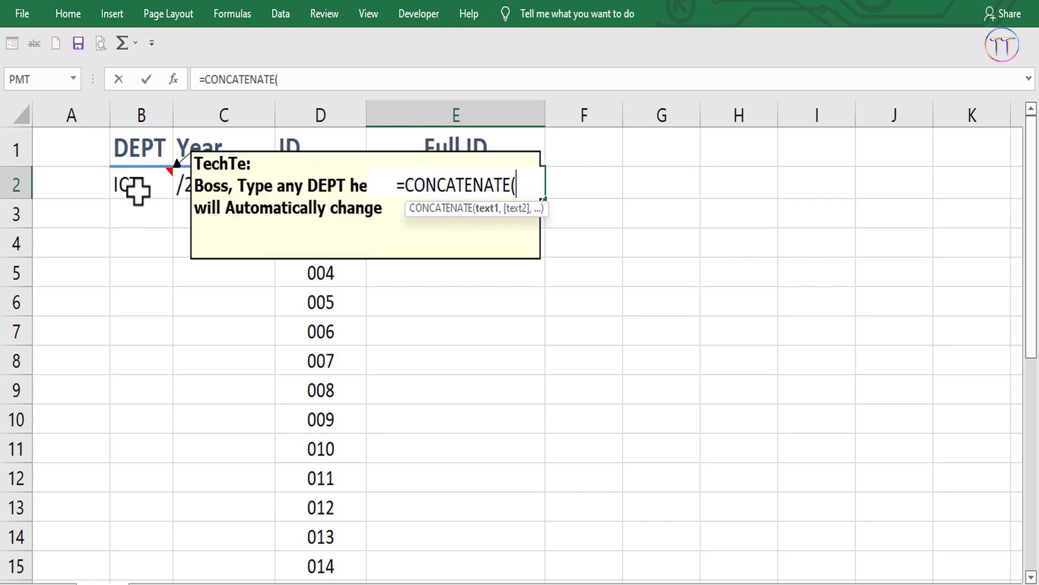
left_click(141, 186)
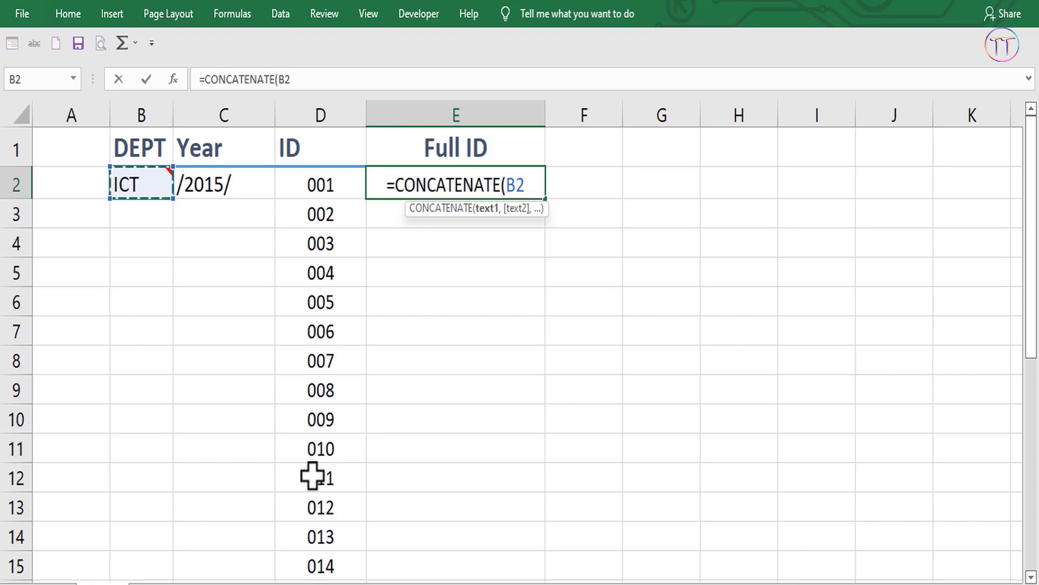
key("F4")
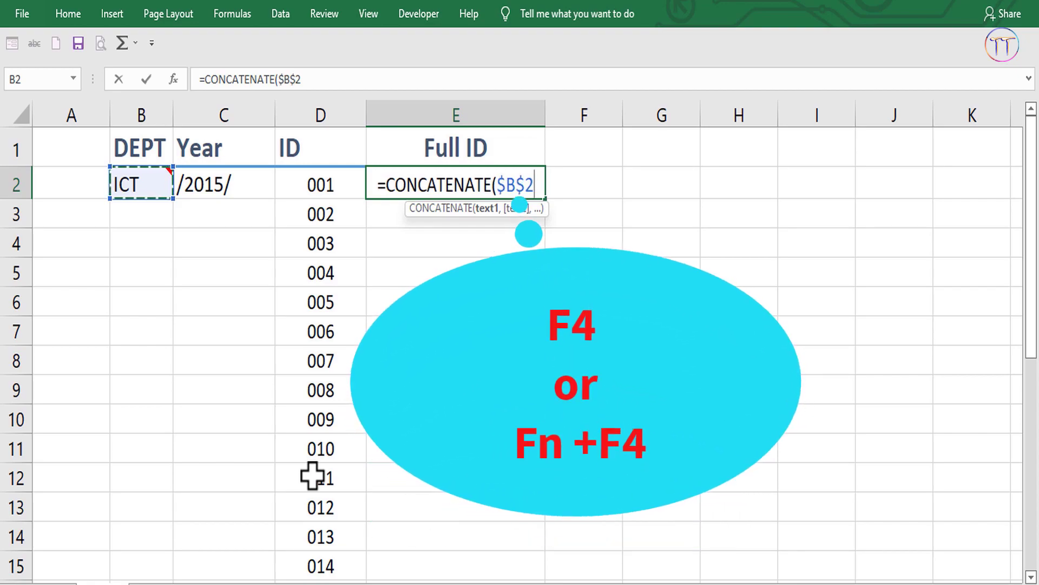
type(",")
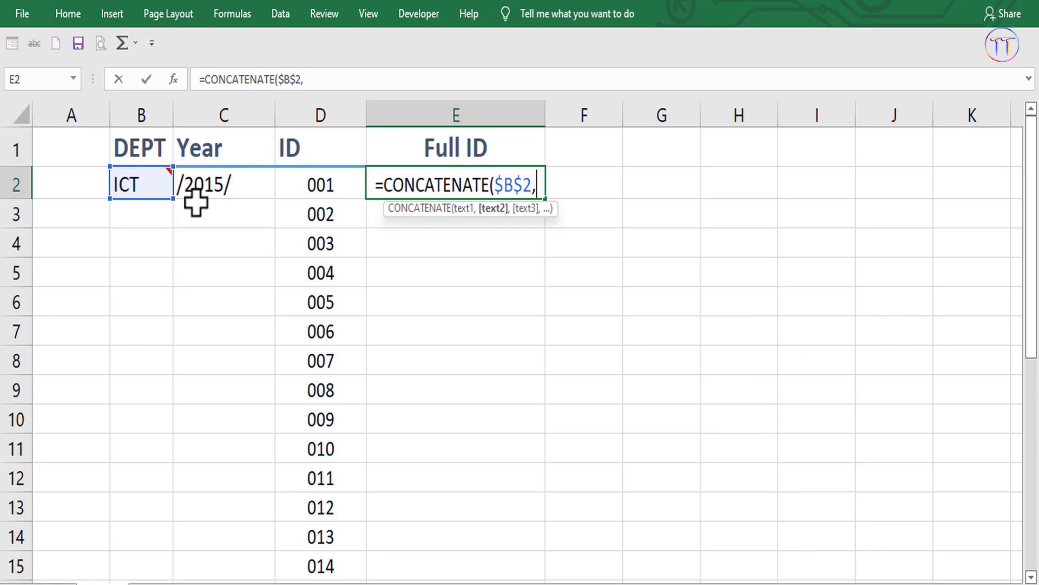
left_click(216, 189)
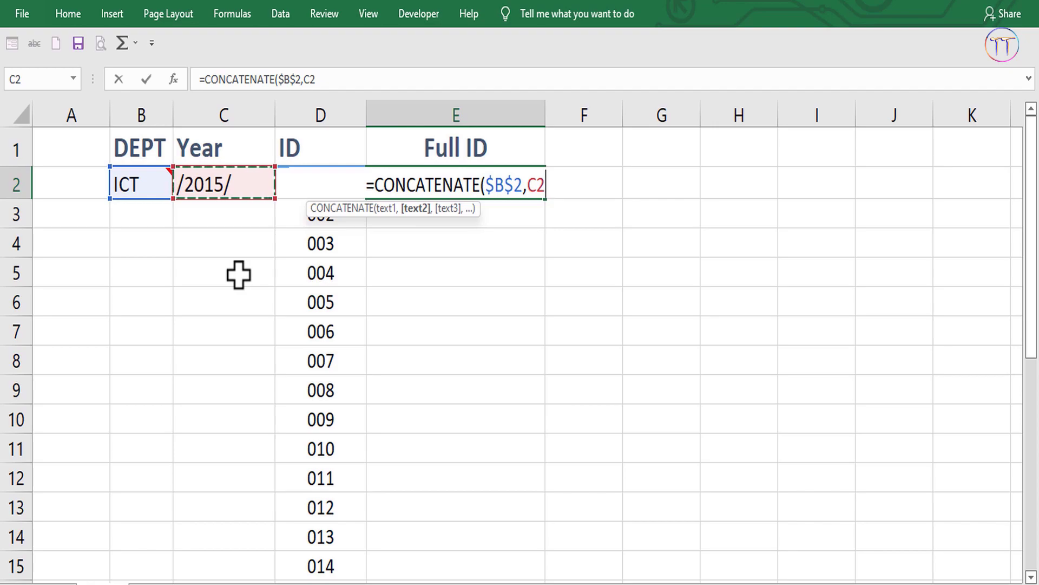
key("F4")
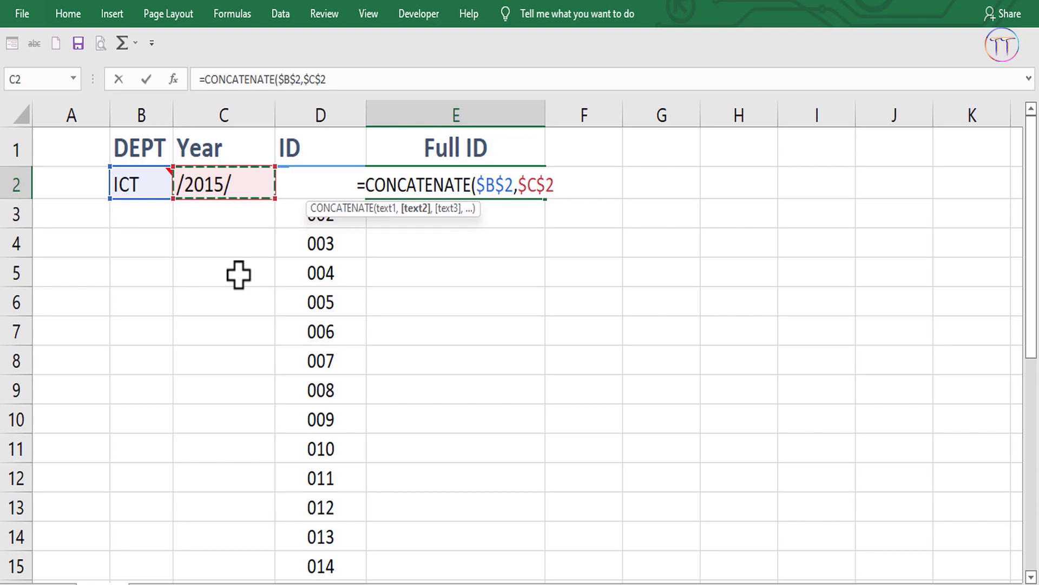
type(",")
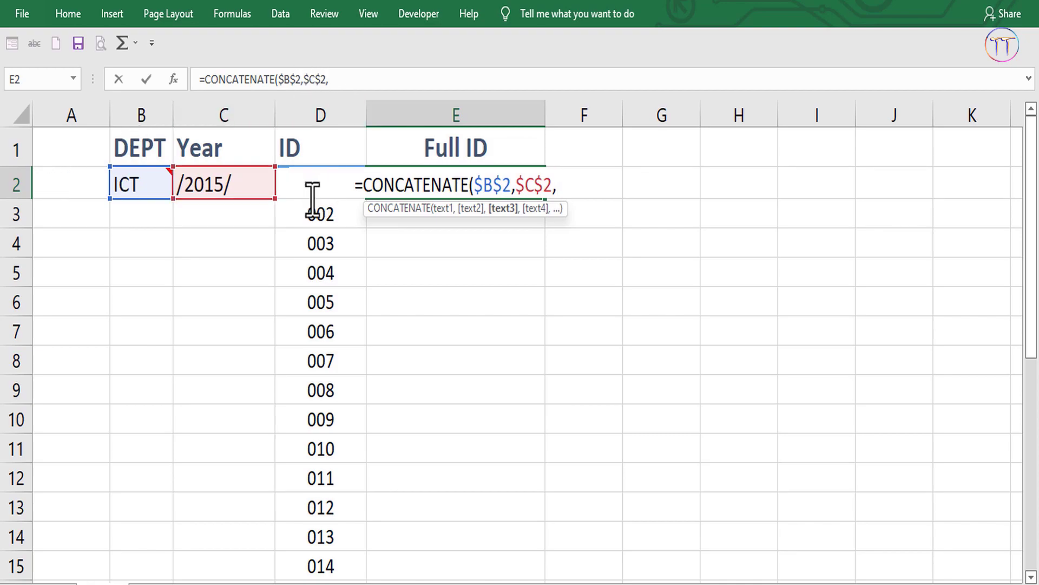
type("D")
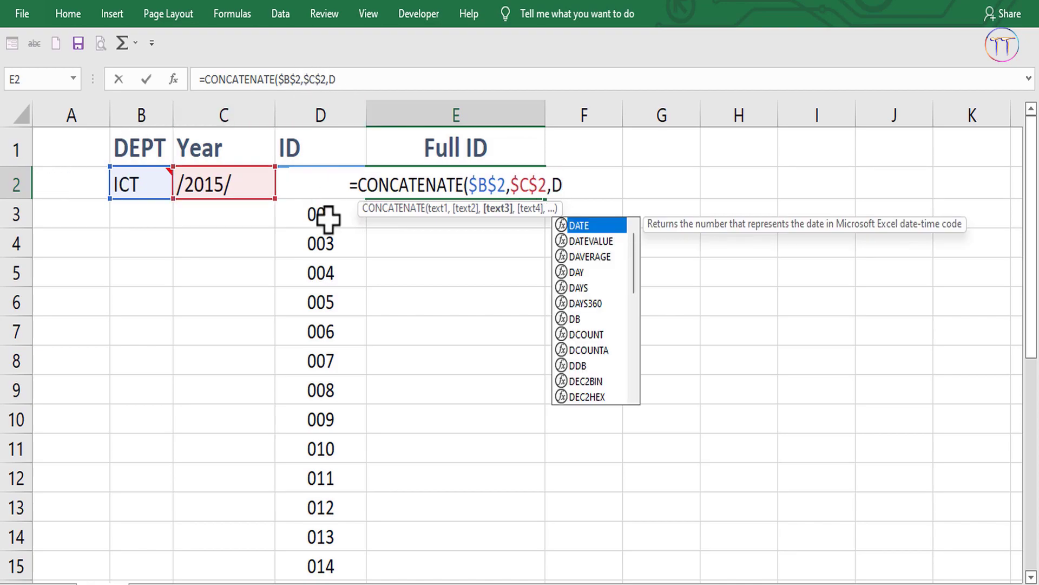
type("2")
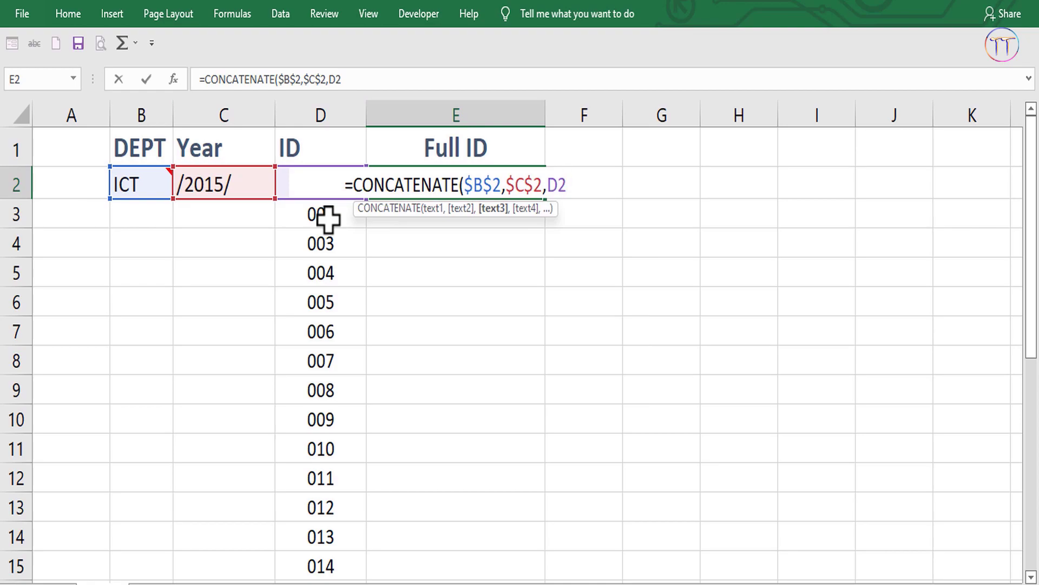
type(")")
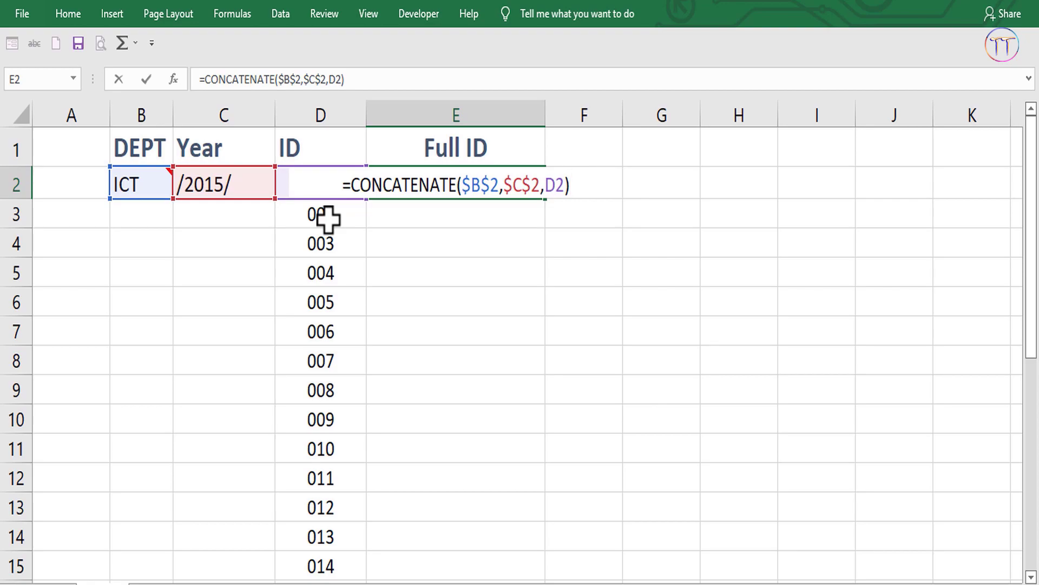
key("Return")
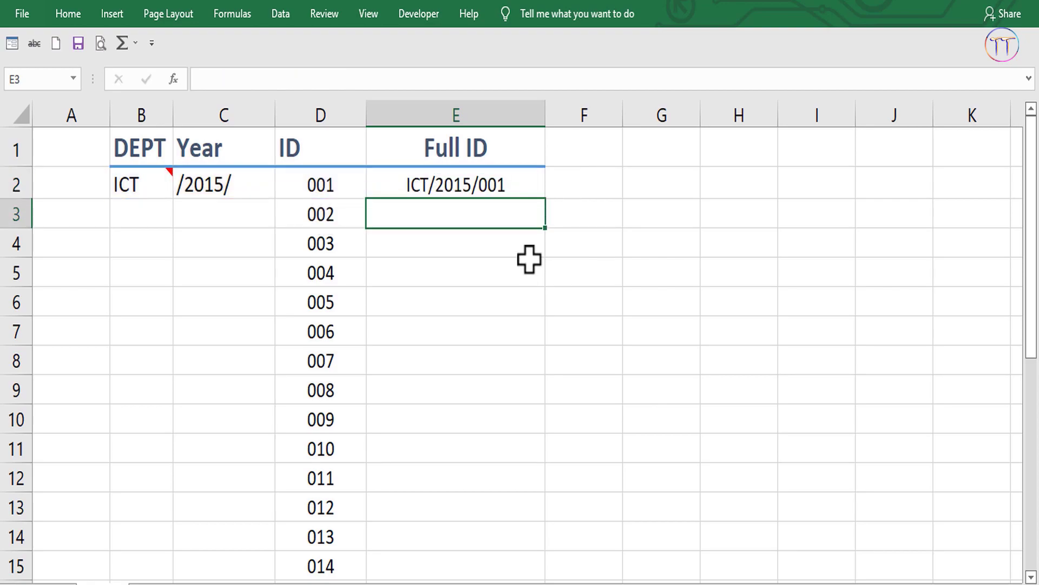
Fill the E2 CONCATENATE Full ID formula down to row 28, ending at ICT/2015/014, then recheck E2.
left_click(490, 191)
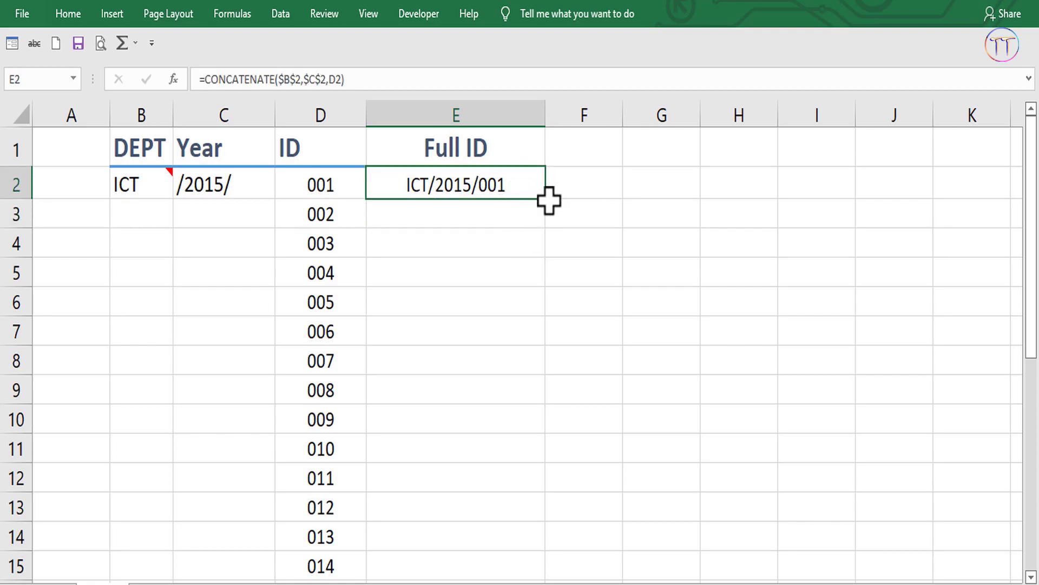
left_click_drag(550, 203, 542, 579)
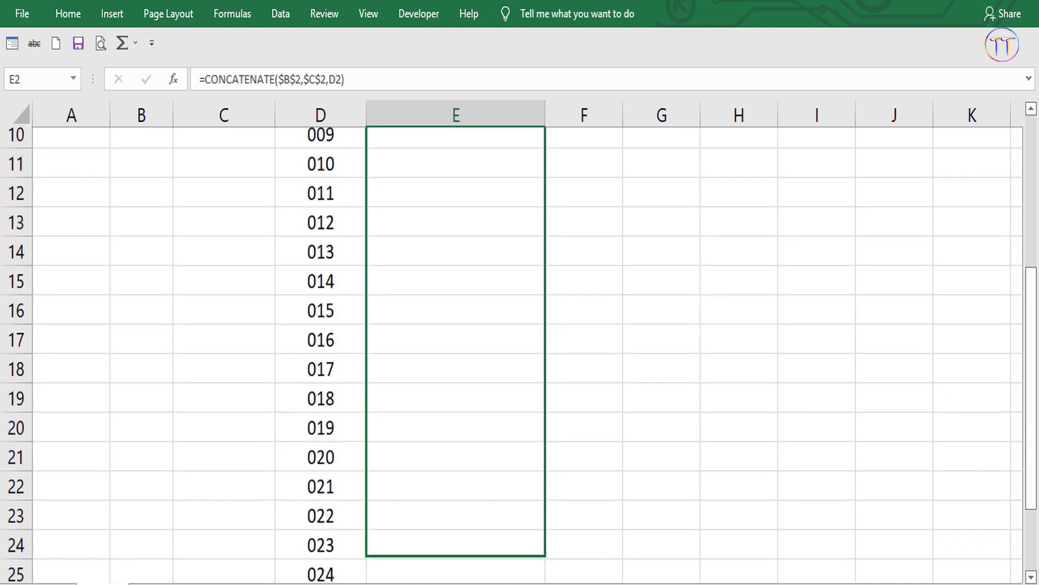
left_click_drag(542, 580, 515, 543)
scroll(610, 343, "up", 4)
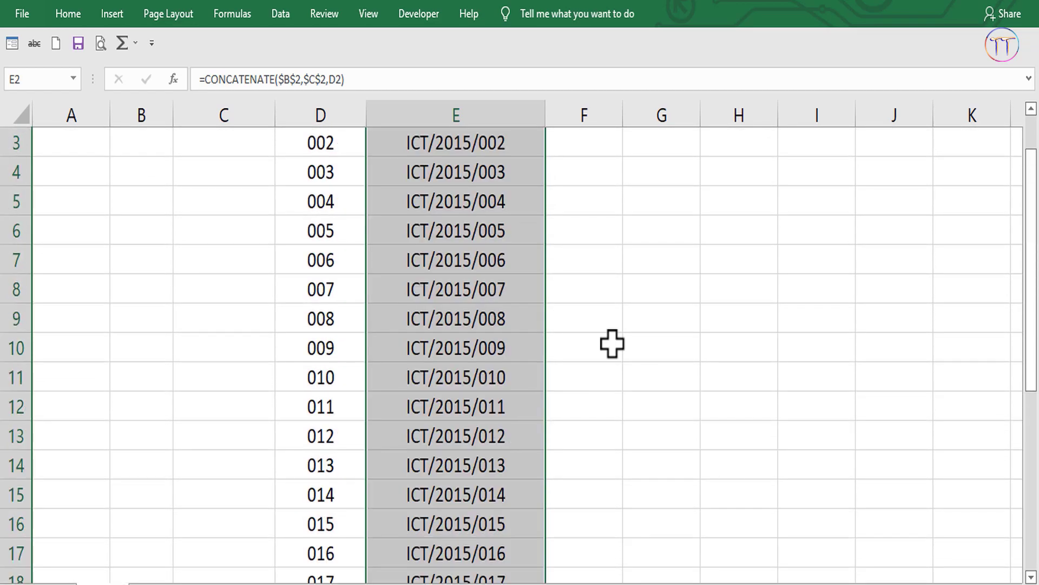
scroll(613, 342, "up", 1)
left_click(610, 360)
left_click(448, 189)
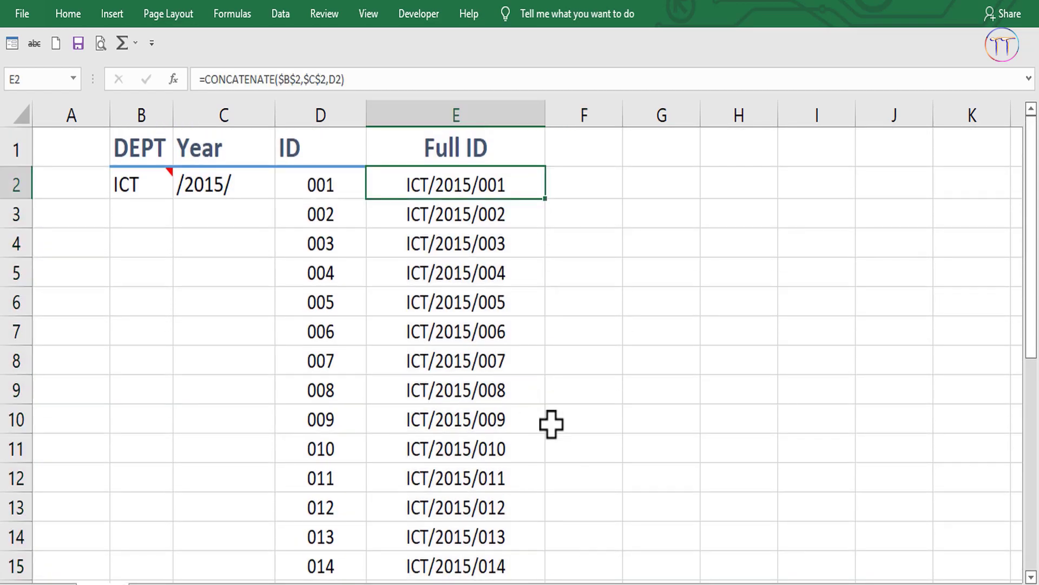
scroll(440, 306, "down", 3)
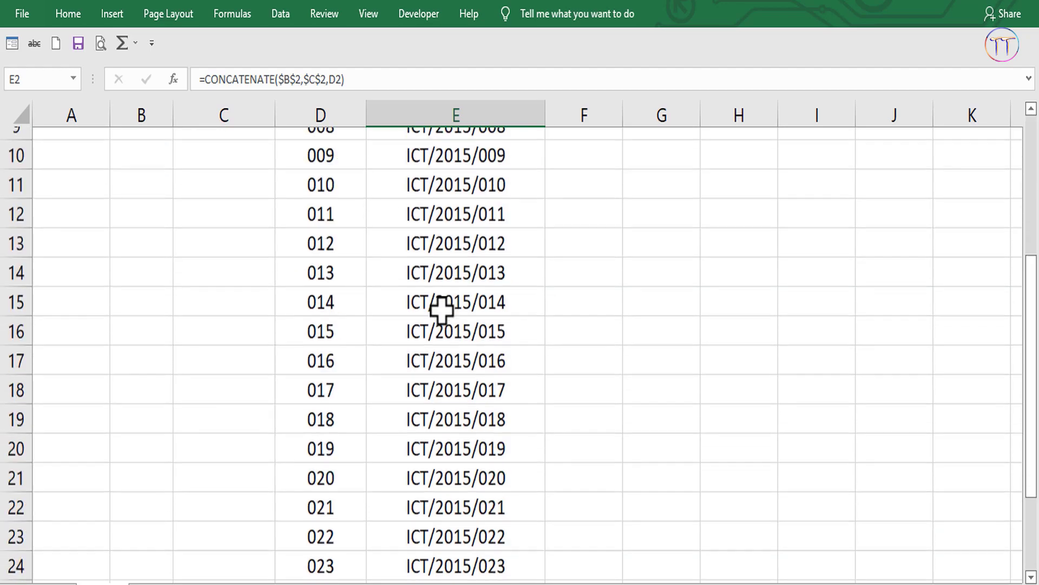
scroll(442, 309, "up", 3)
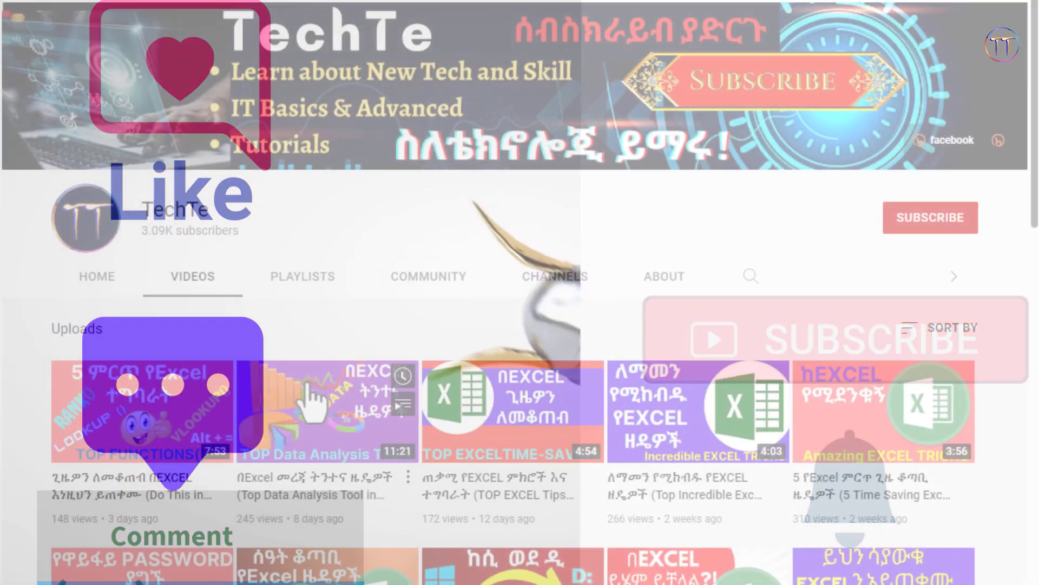
Scroll through the TechTe channel's Videos tab listing its recent Excel tutorial uploads.
scroll(314, 401, "down", 3)
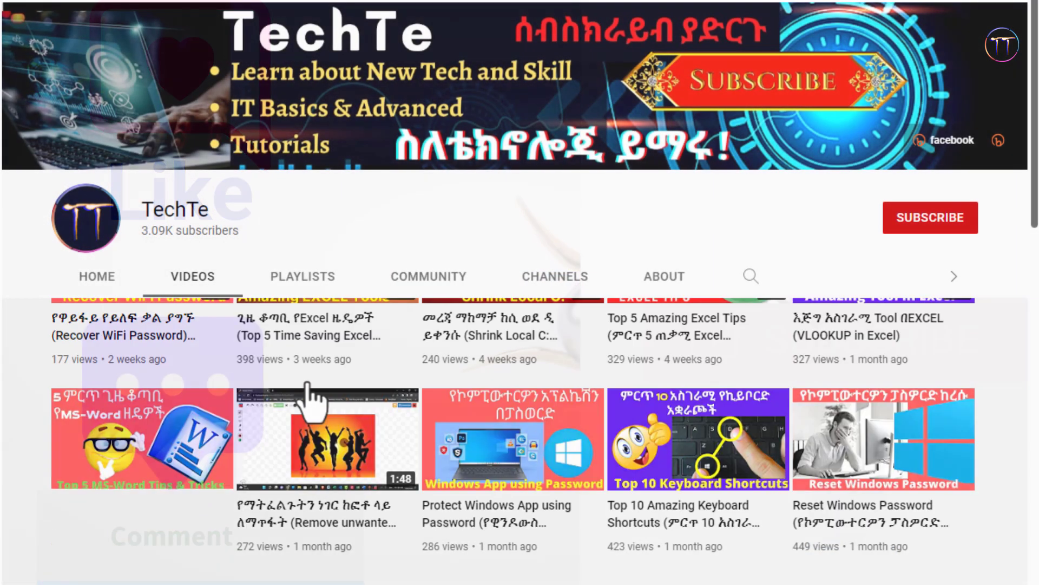
scroll(332, 383, "up", 5)
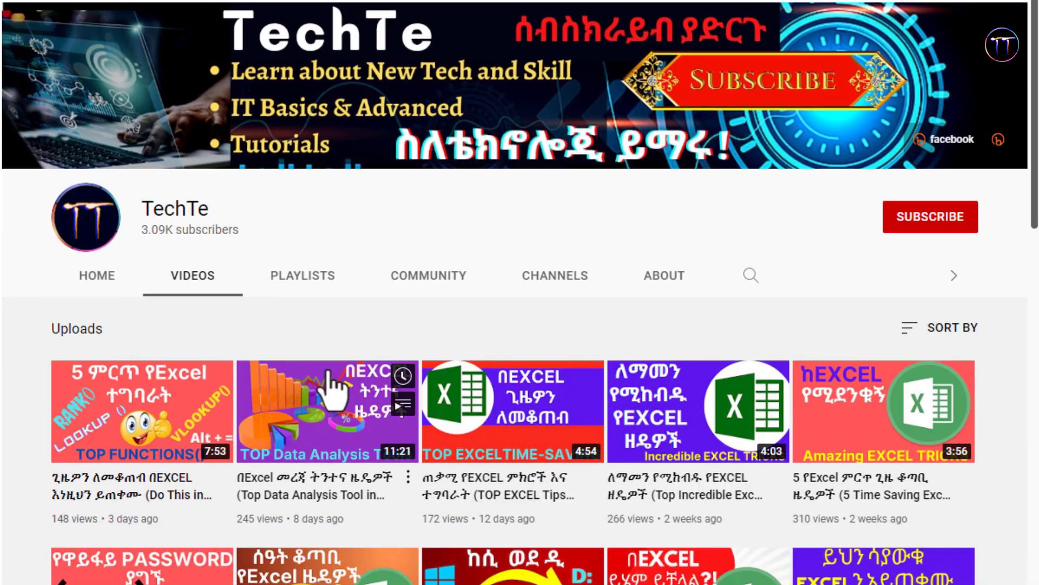
scroll(332, 387, "down", 2)
scroll(333, 387, "up", 4)
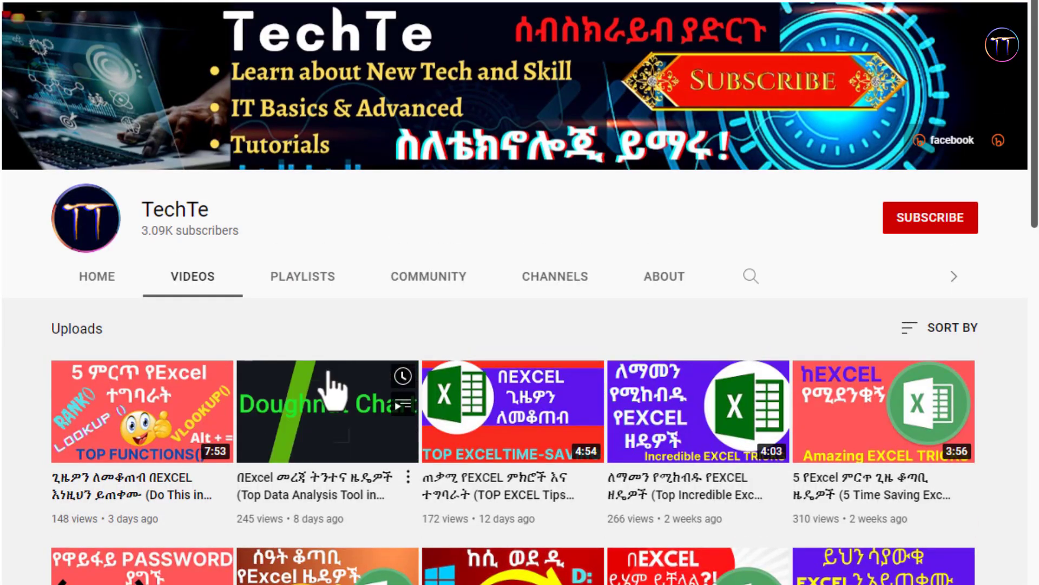
scroll(332, 387, "down", 6)
scroll(333, 387, "up", 2)
scroll(333, 387, "up", 3)
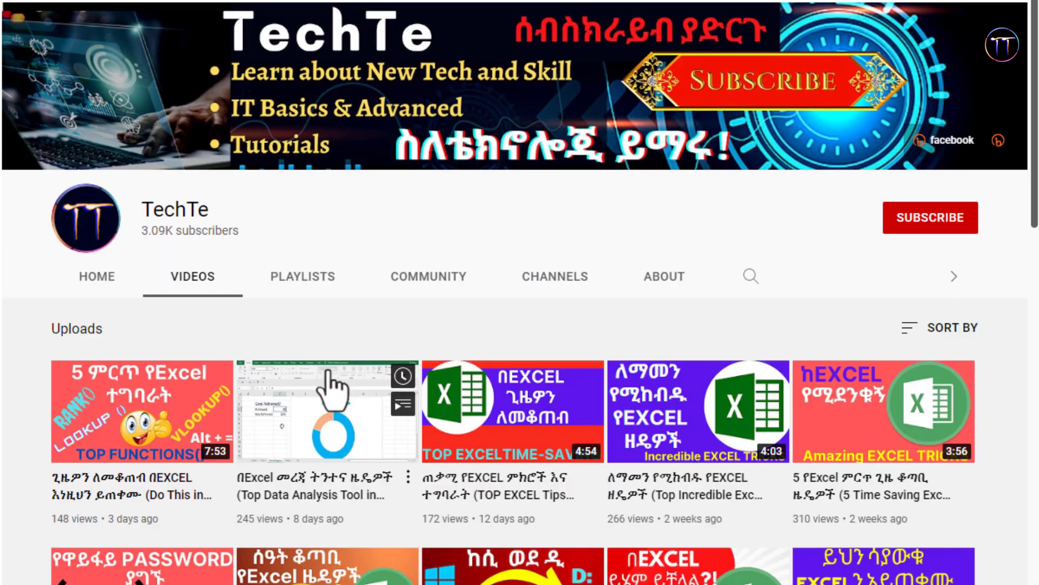
scroll(352, 395, "down", 5)
scroll(398, 420, "down", 3)
scroll(398, 419, "up", 5)
scroll(399, 420, "up", 5)
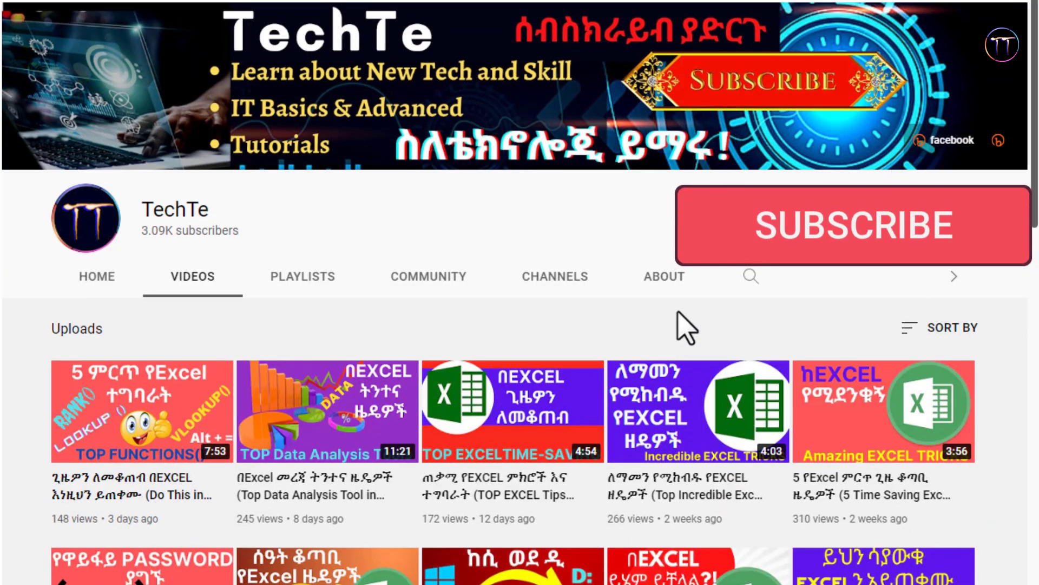
scroll(684, 325, "down", 5)
scroll(681, 319, "up", 5)
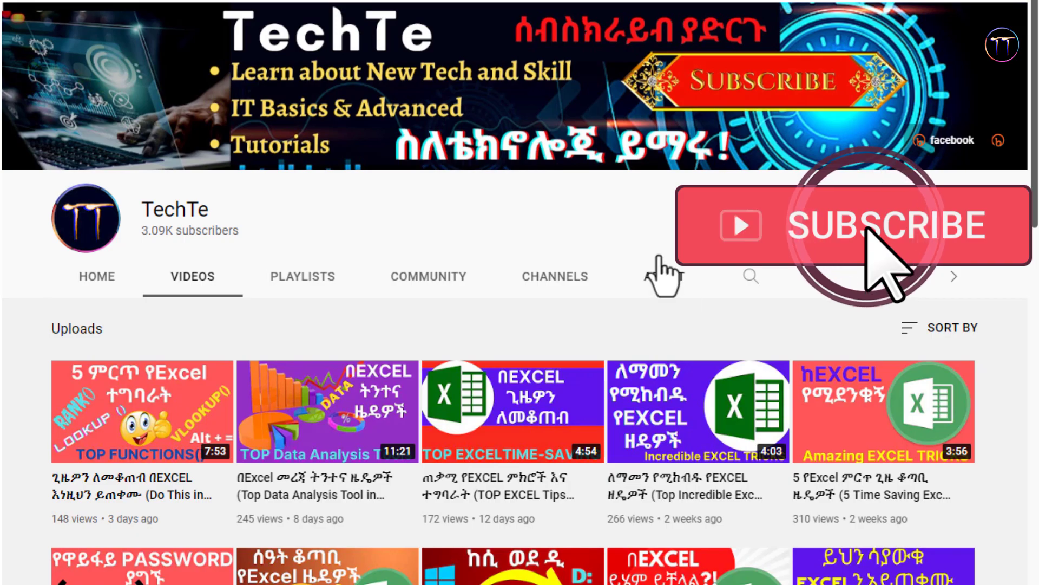